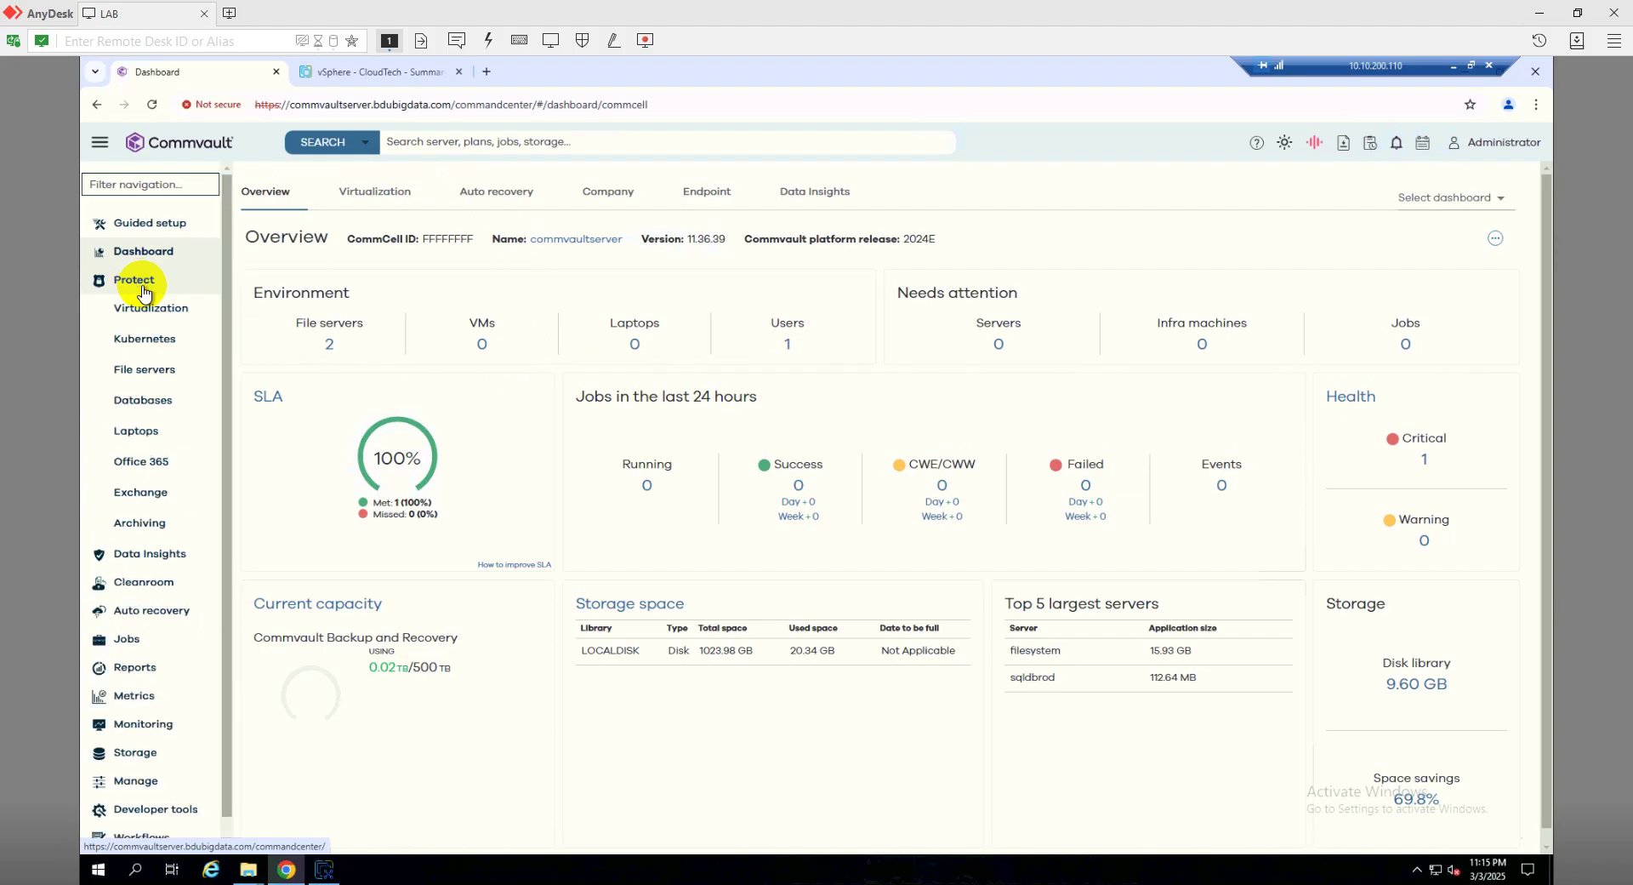
Step: Start configuring a new hypervisor from the Virtualization overview with VMware vCenter as the vendor
{"action": "left_click", "coordinate": [150, 308]}
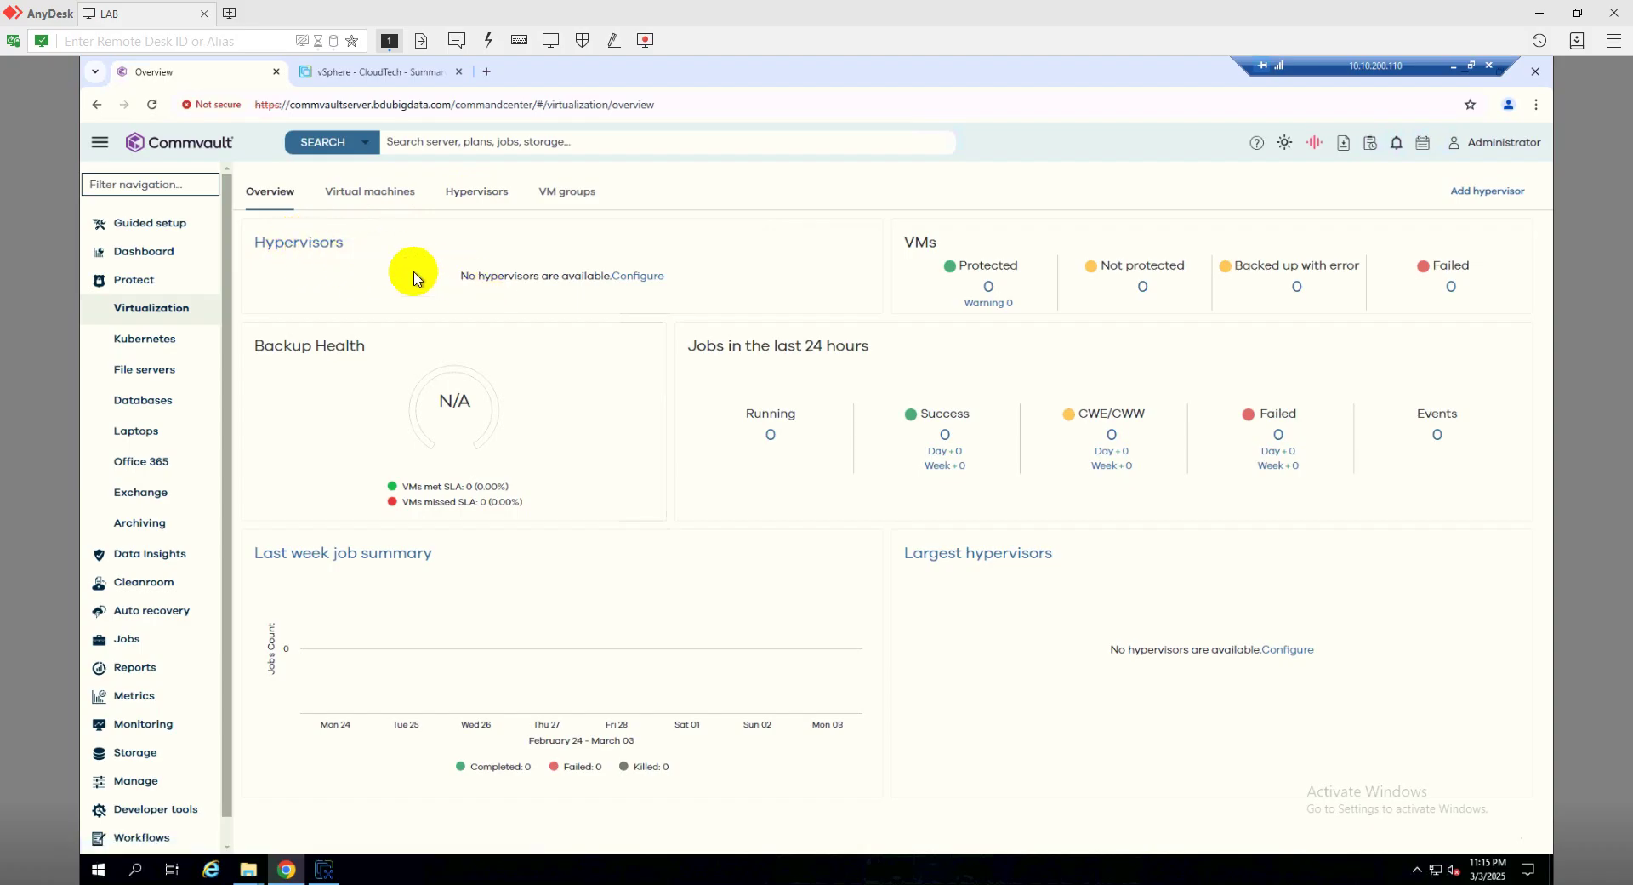
{"action": "left_click", "coordinate": [637, 278]}
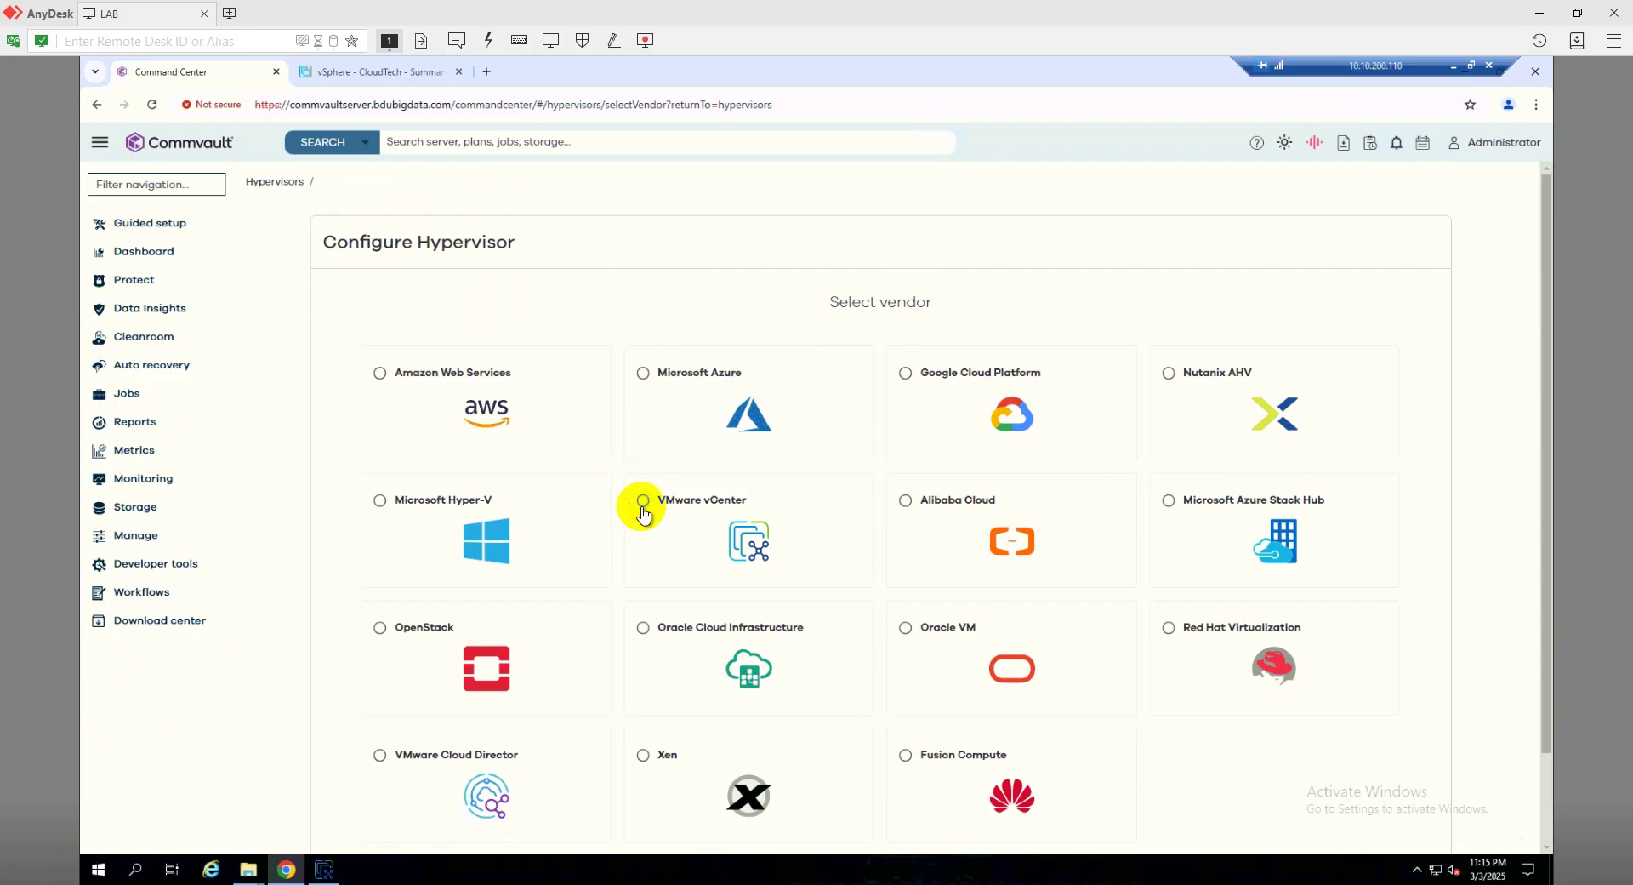
{"action": "left_click", "coordinate": [644, 502]}
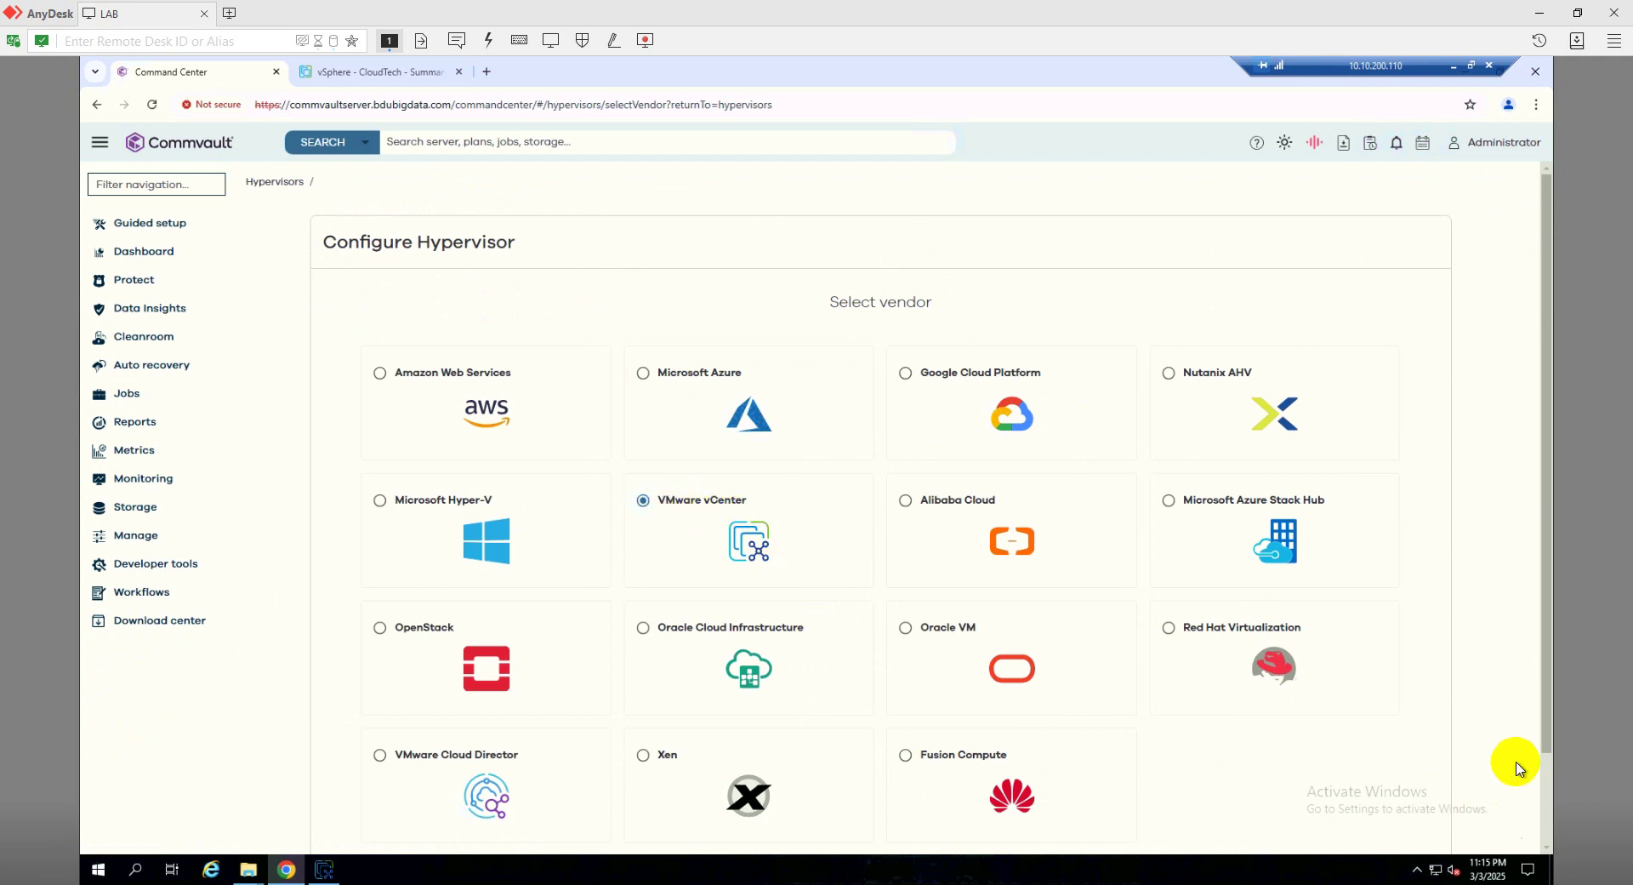
{"action": "scroll", "coordinate": [1520, 768], "scroll_direction": "down", "scroll_amount": 2}
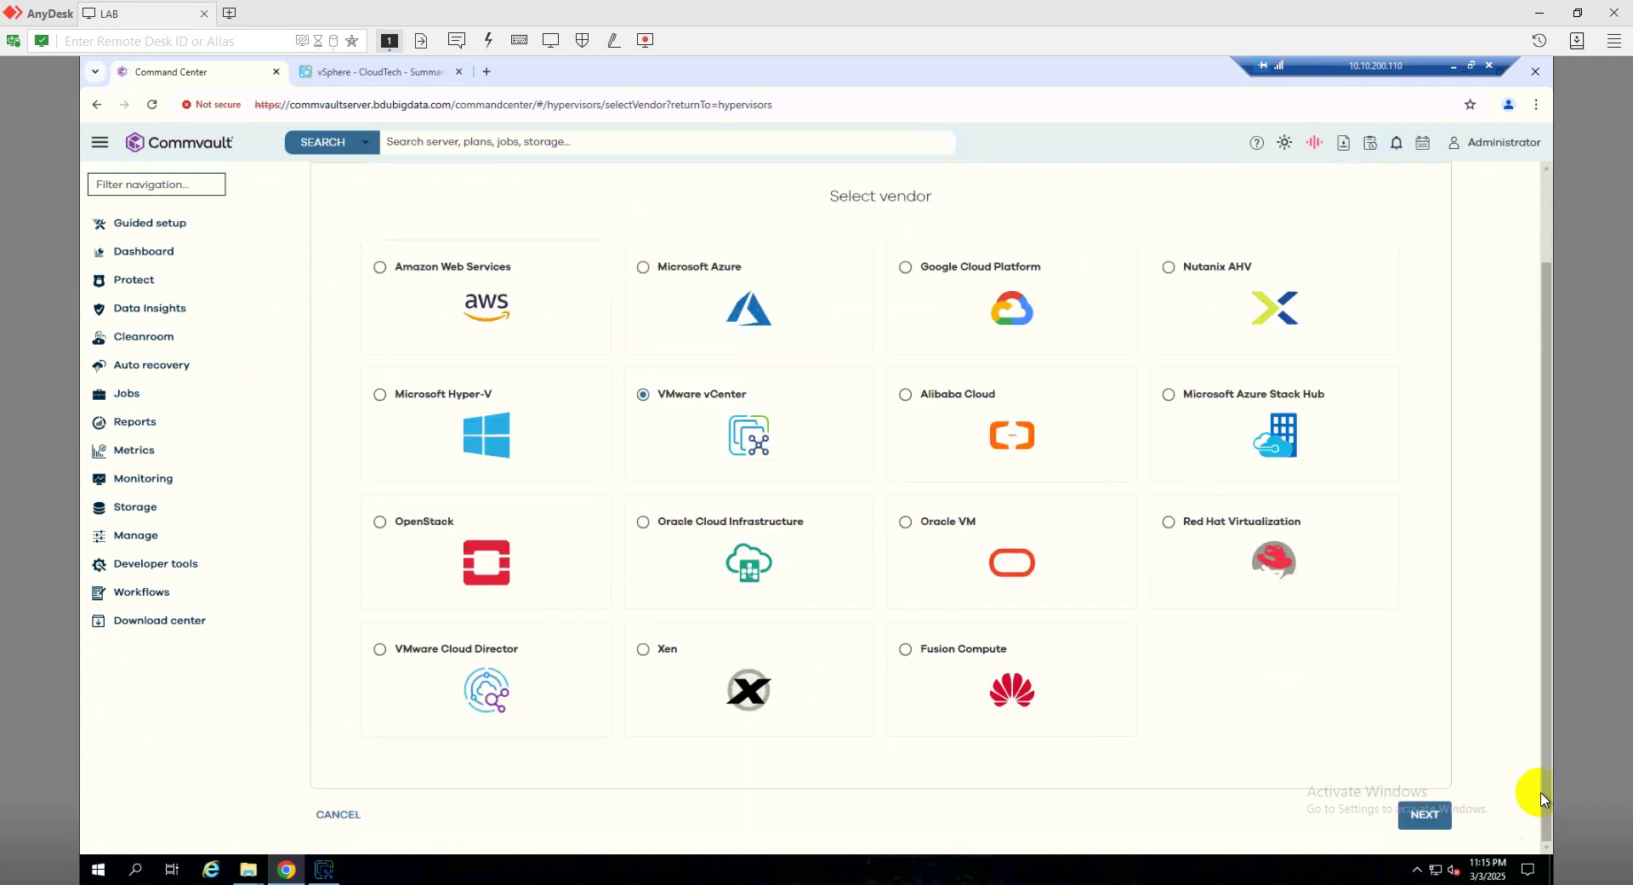
{"action": "left_click", "coordinate": [1427, 817]}
Step: Enter vcsasrv.bdubigdata.com as both the vCenter server name and the hypervisor display name
{"action": "left_click", "coordinate": [756, 351]}
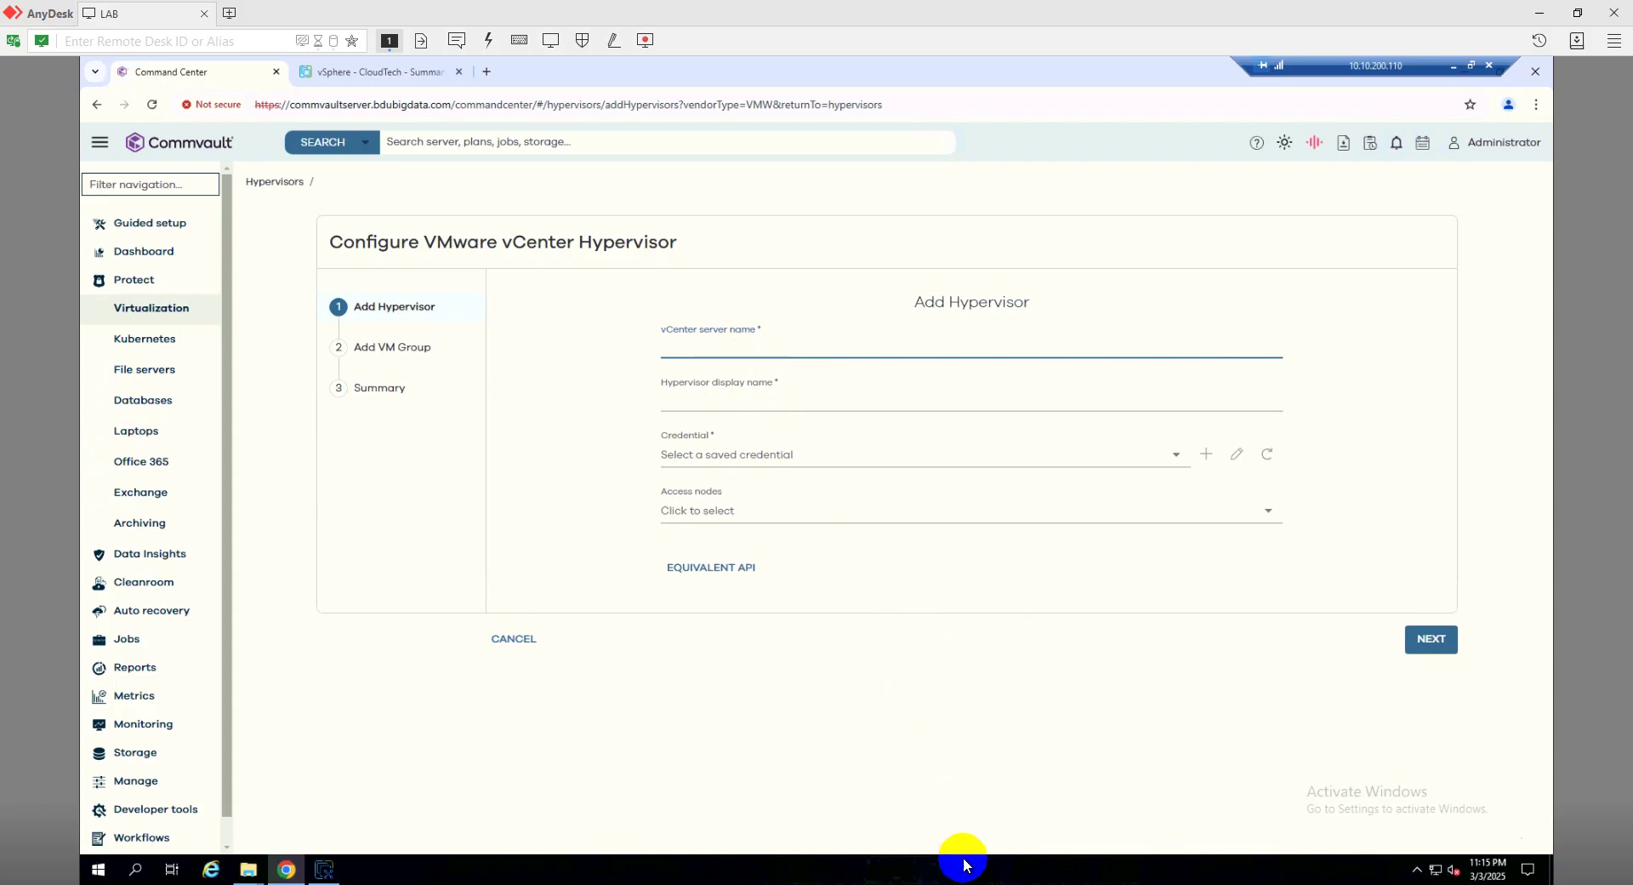
{"action": "type", "text": "vcsasrv.bdubigdata.com"}
{"action": "left_click", "coordinate": [749, 402]}
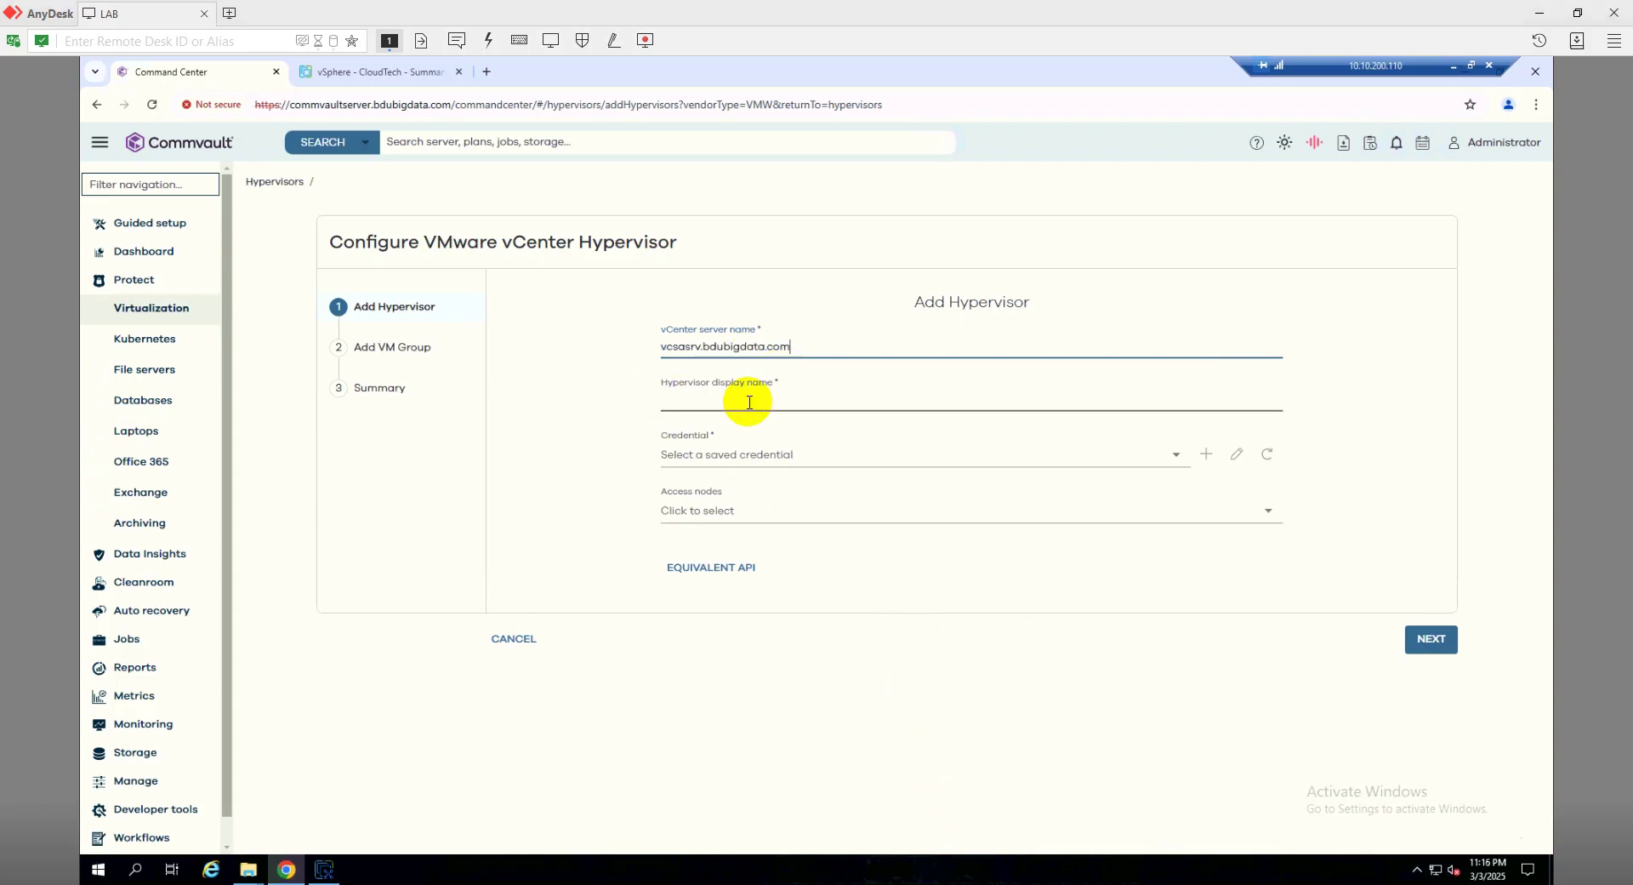
{"action": "type", "text": "vcsasrv.bdubigdata.com"}
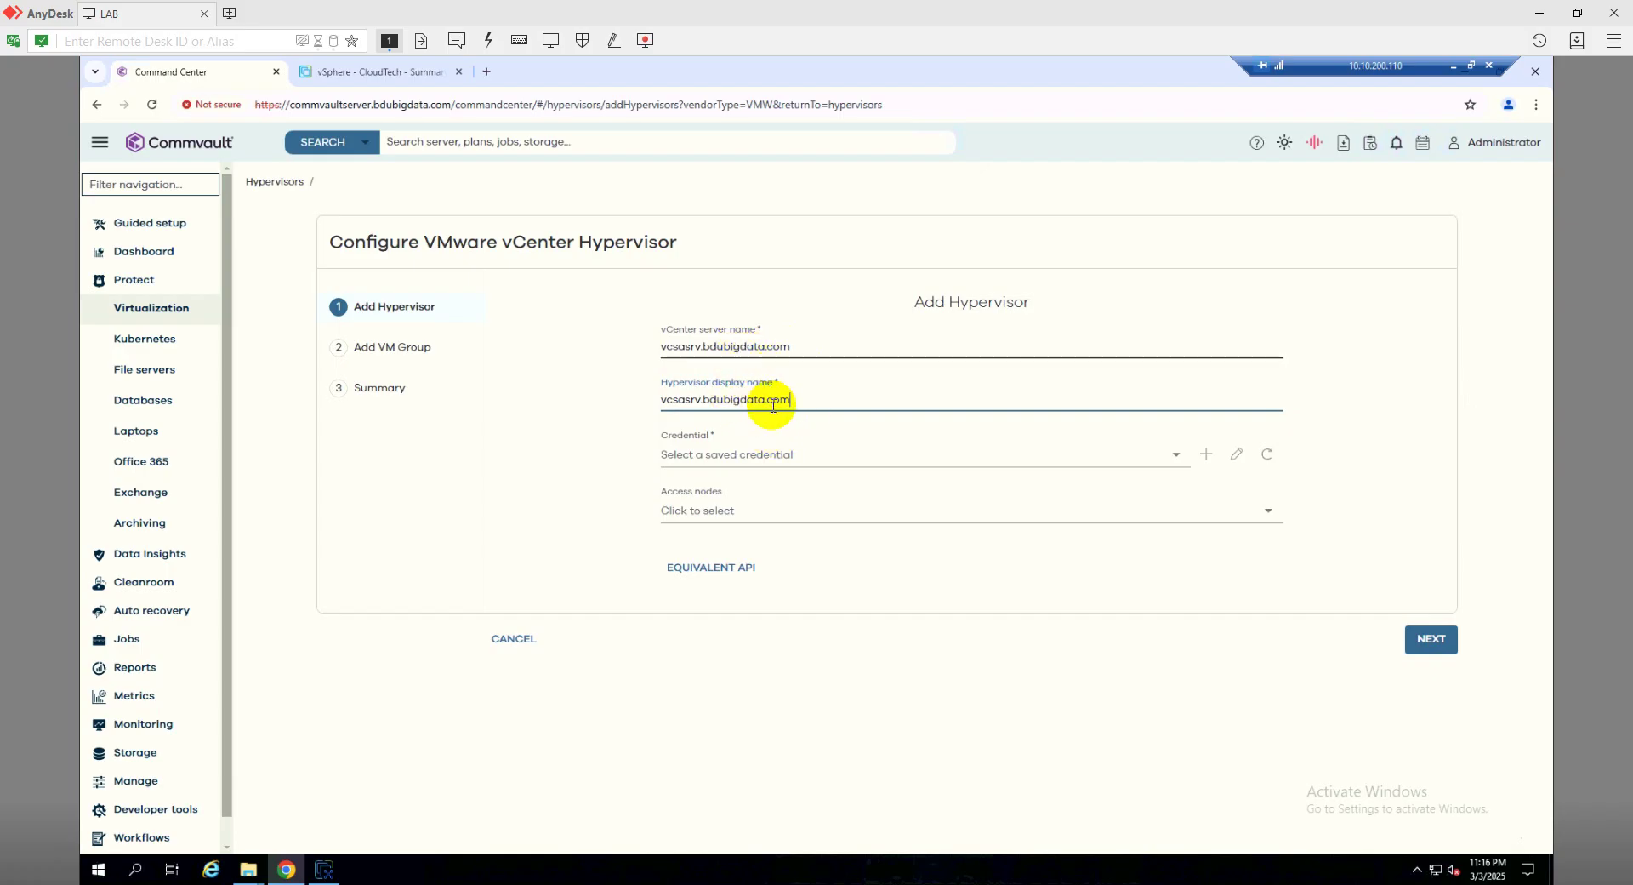
Step: Create and save a new credential named vcenter in the BUILT_IN vault with the vCenter administrator's user account and password
{"action": "left_click", "coordinate": [1179, 463]}
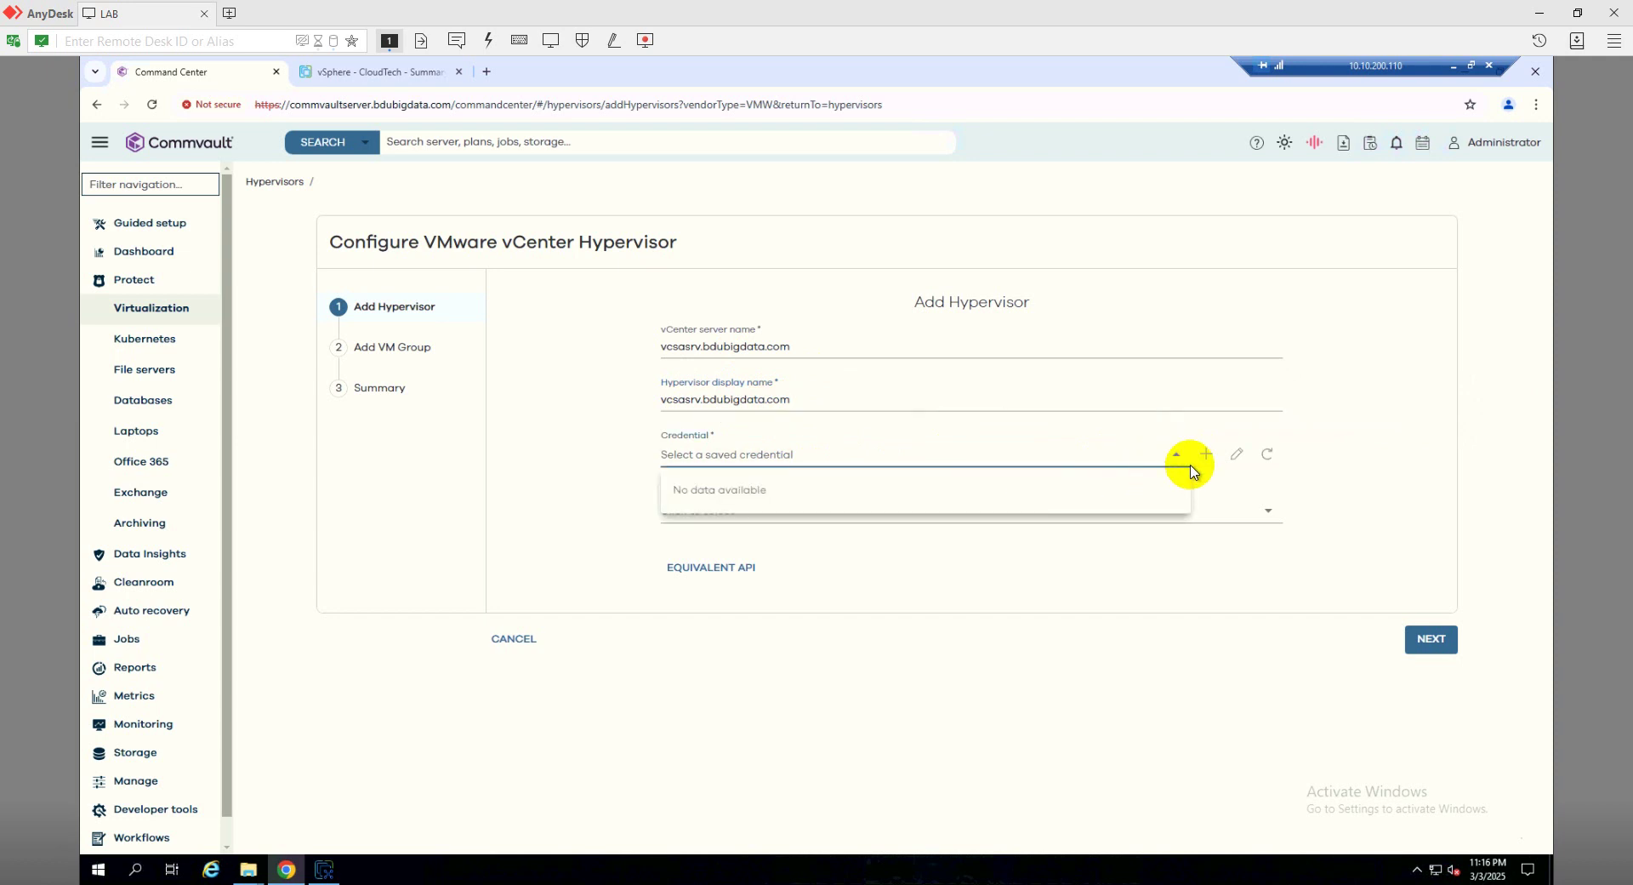
{"action": "left_click", "coordinate": [1209, 460]}
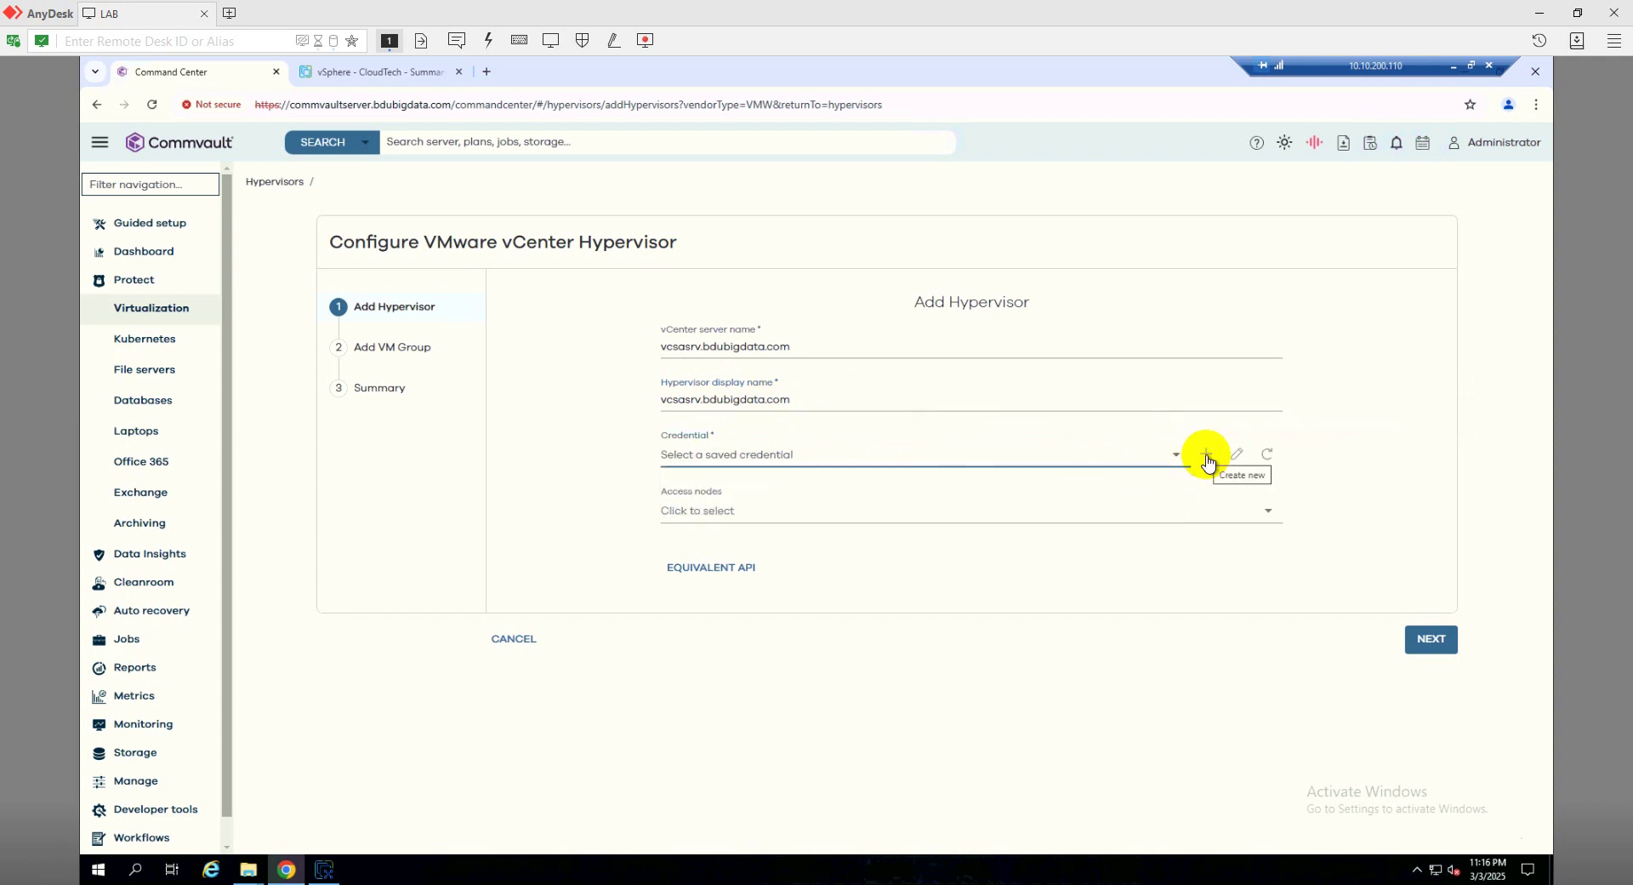
{"action": "left_click", "coordinate": [1208, 460]}
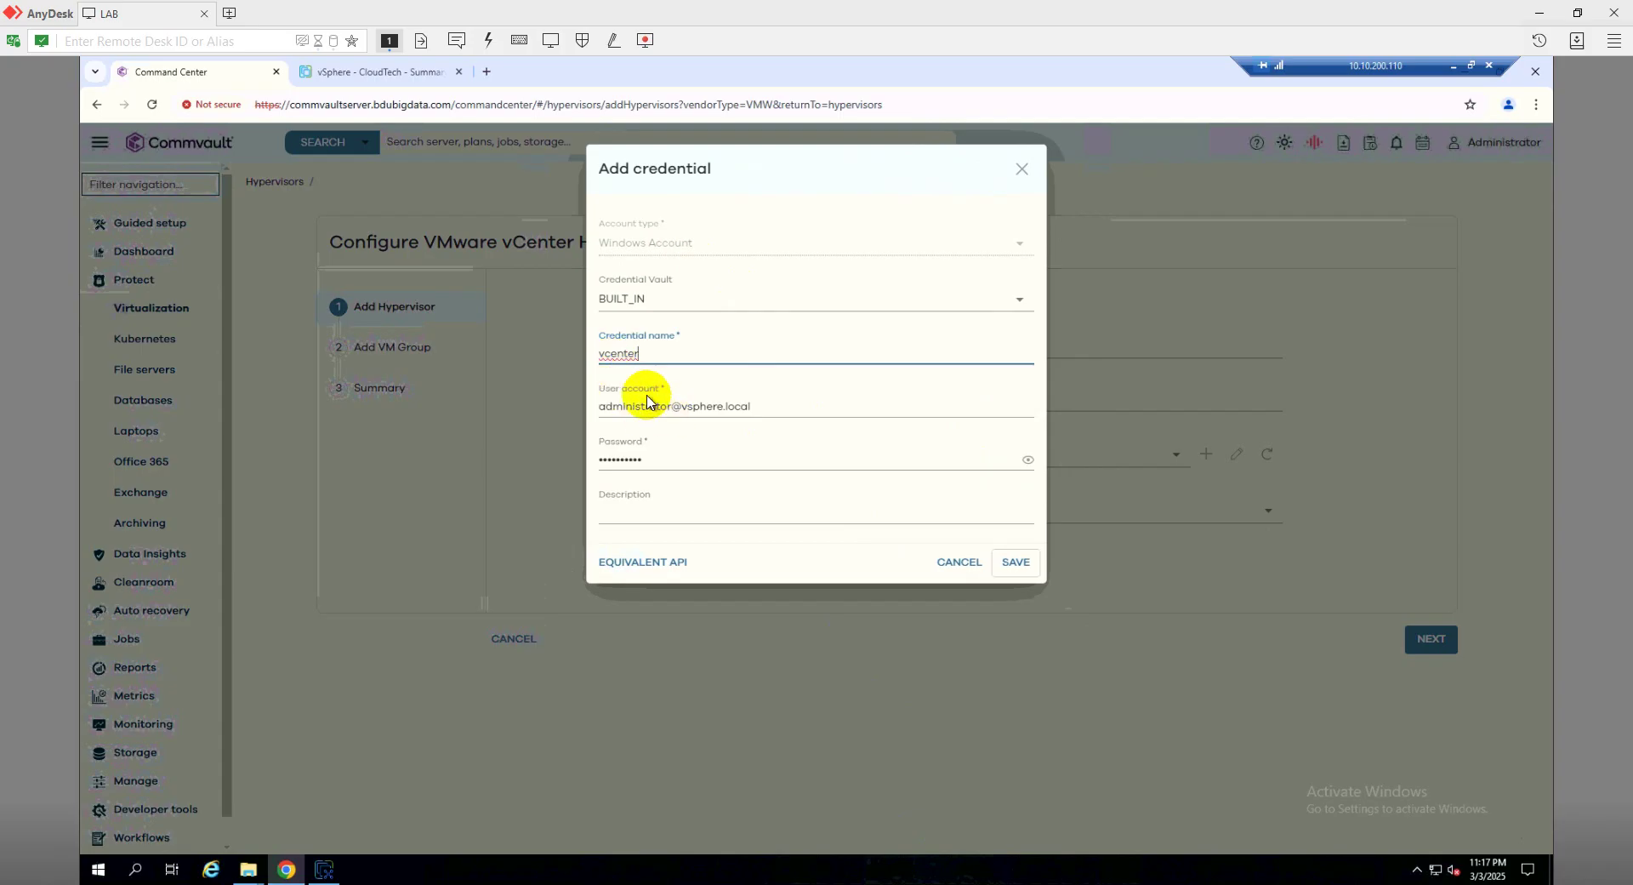
{"action": "left_click", "coordinate": [627, 358]}
{"action": "left_click", "coordinate": [1017, 564]}
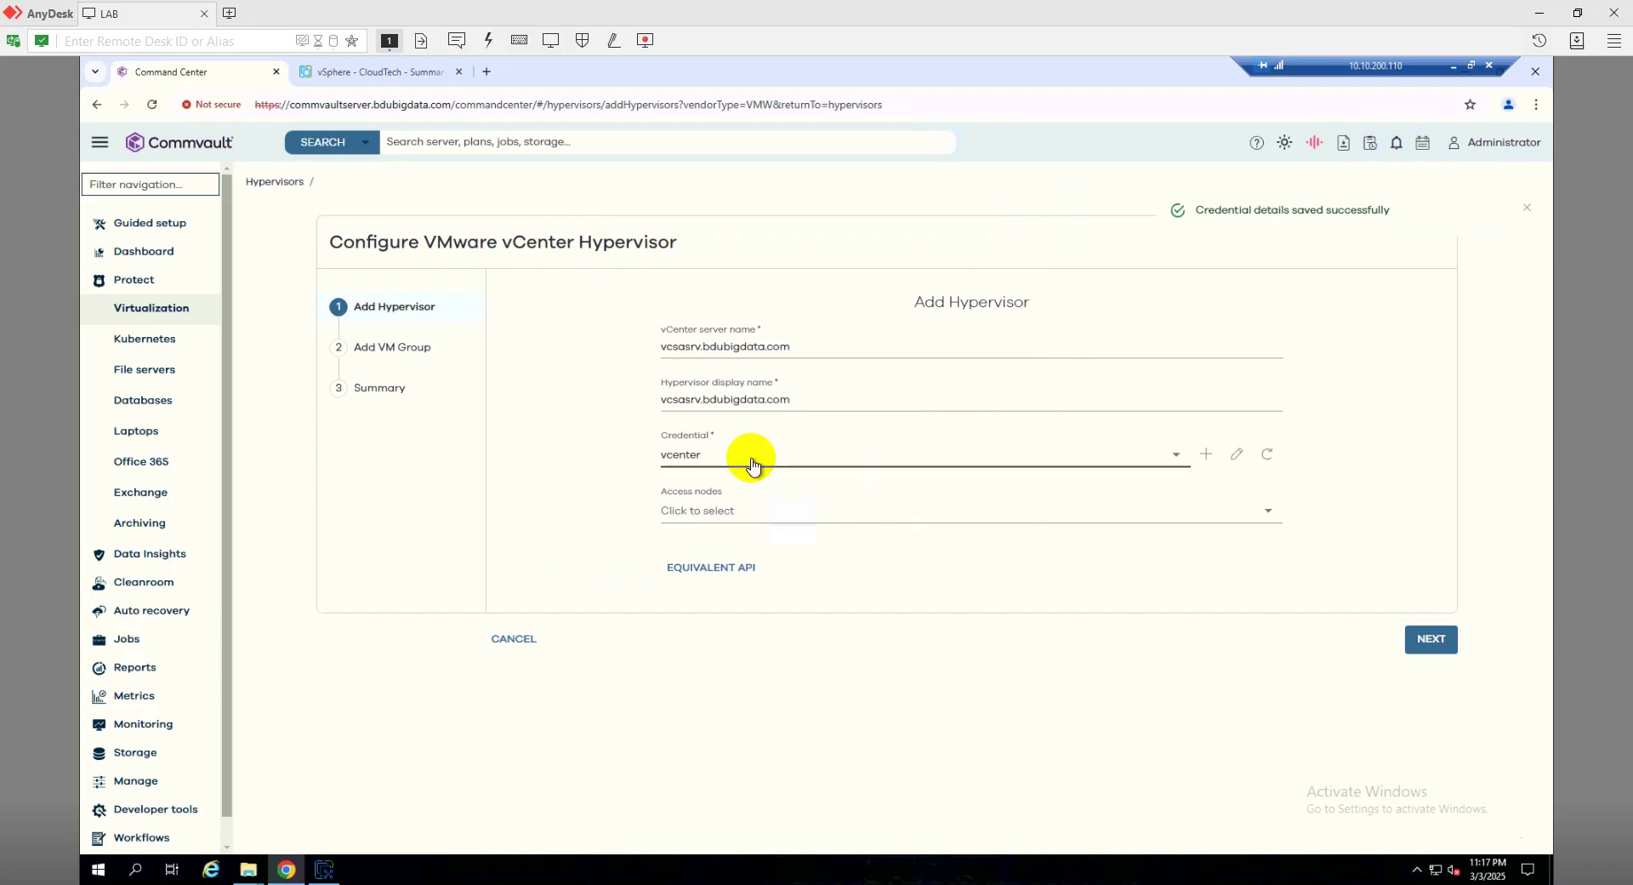
Step: Select commvaultserver as the hypervisor's access node and continue to the VM group stage
{"action": "left_click", "coordinate": [781, 515]}
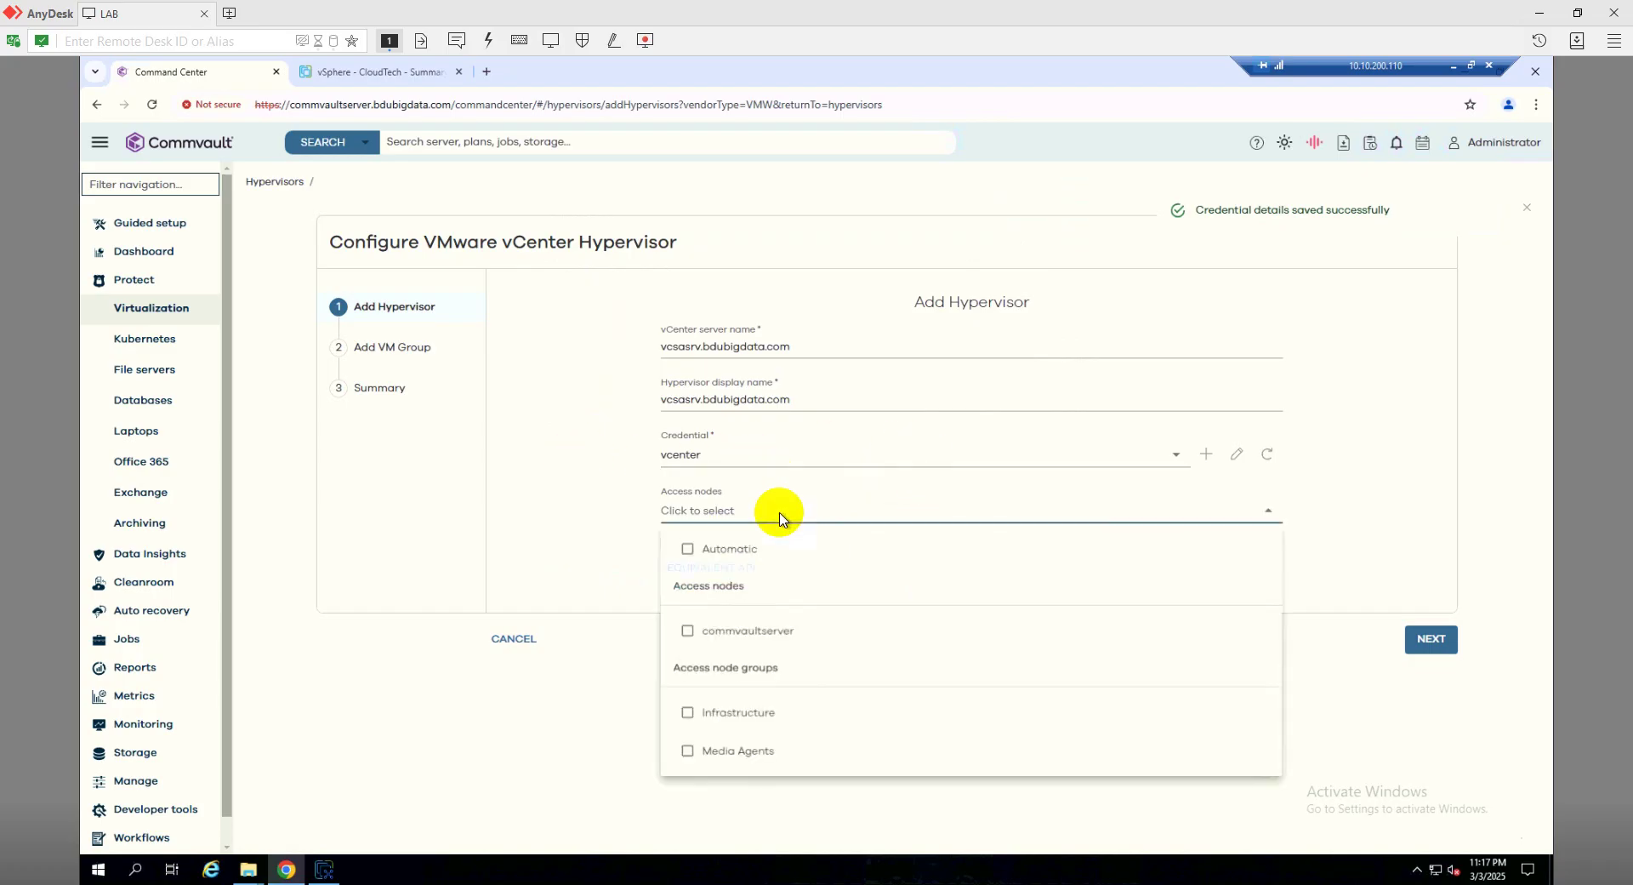
{"action": "left_click", "coordinate": [688, 630]}
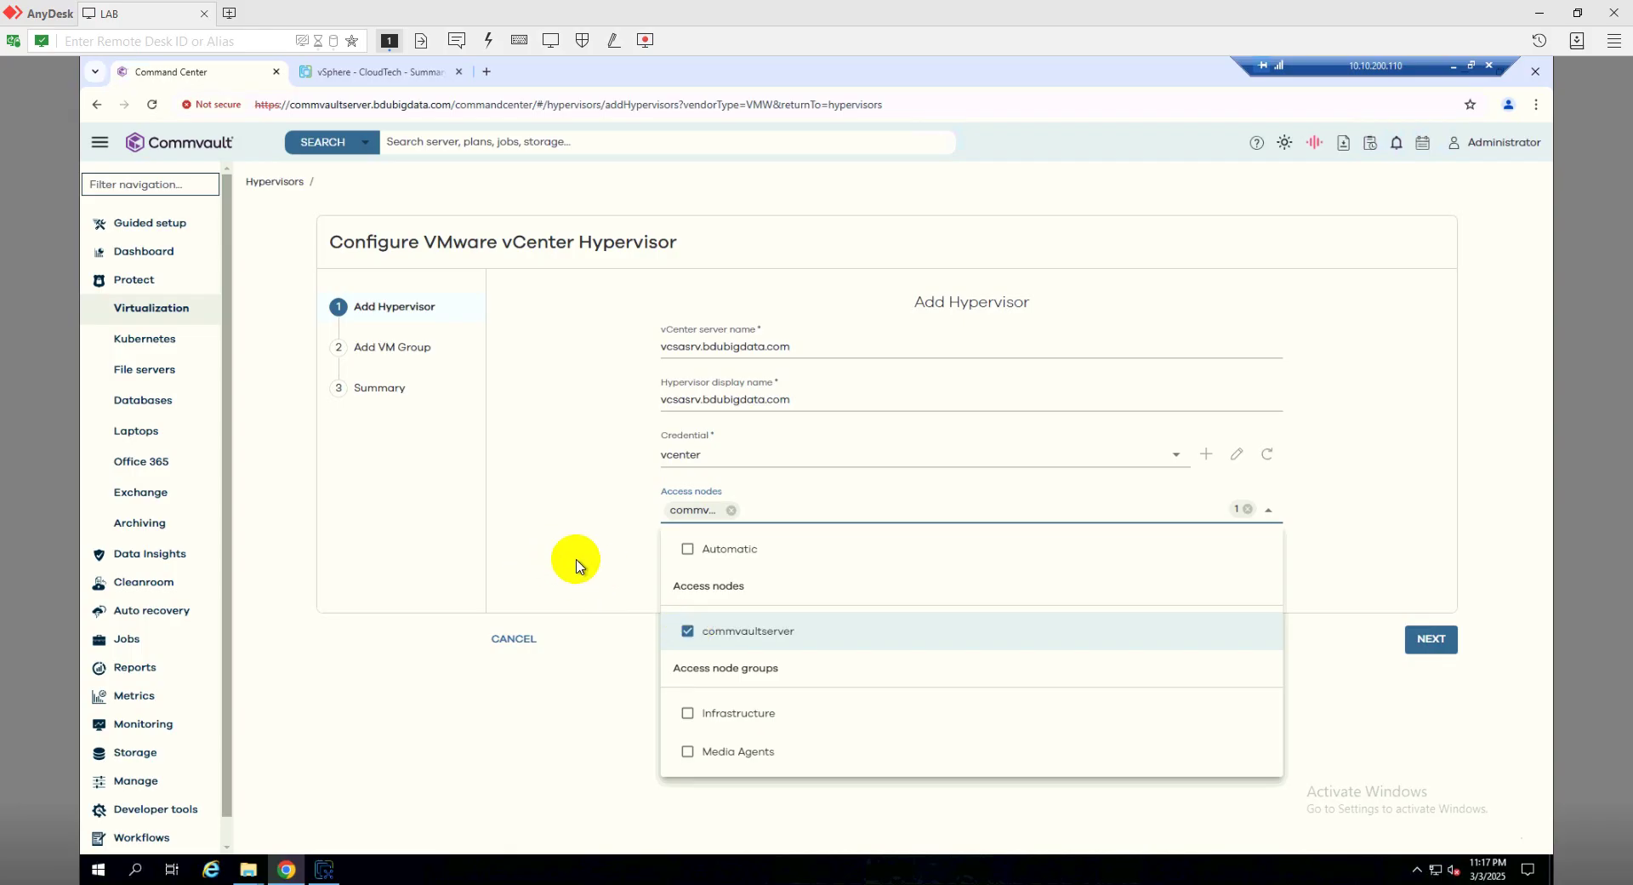
{"action": "left_click", "coordinate": [642, 564]}
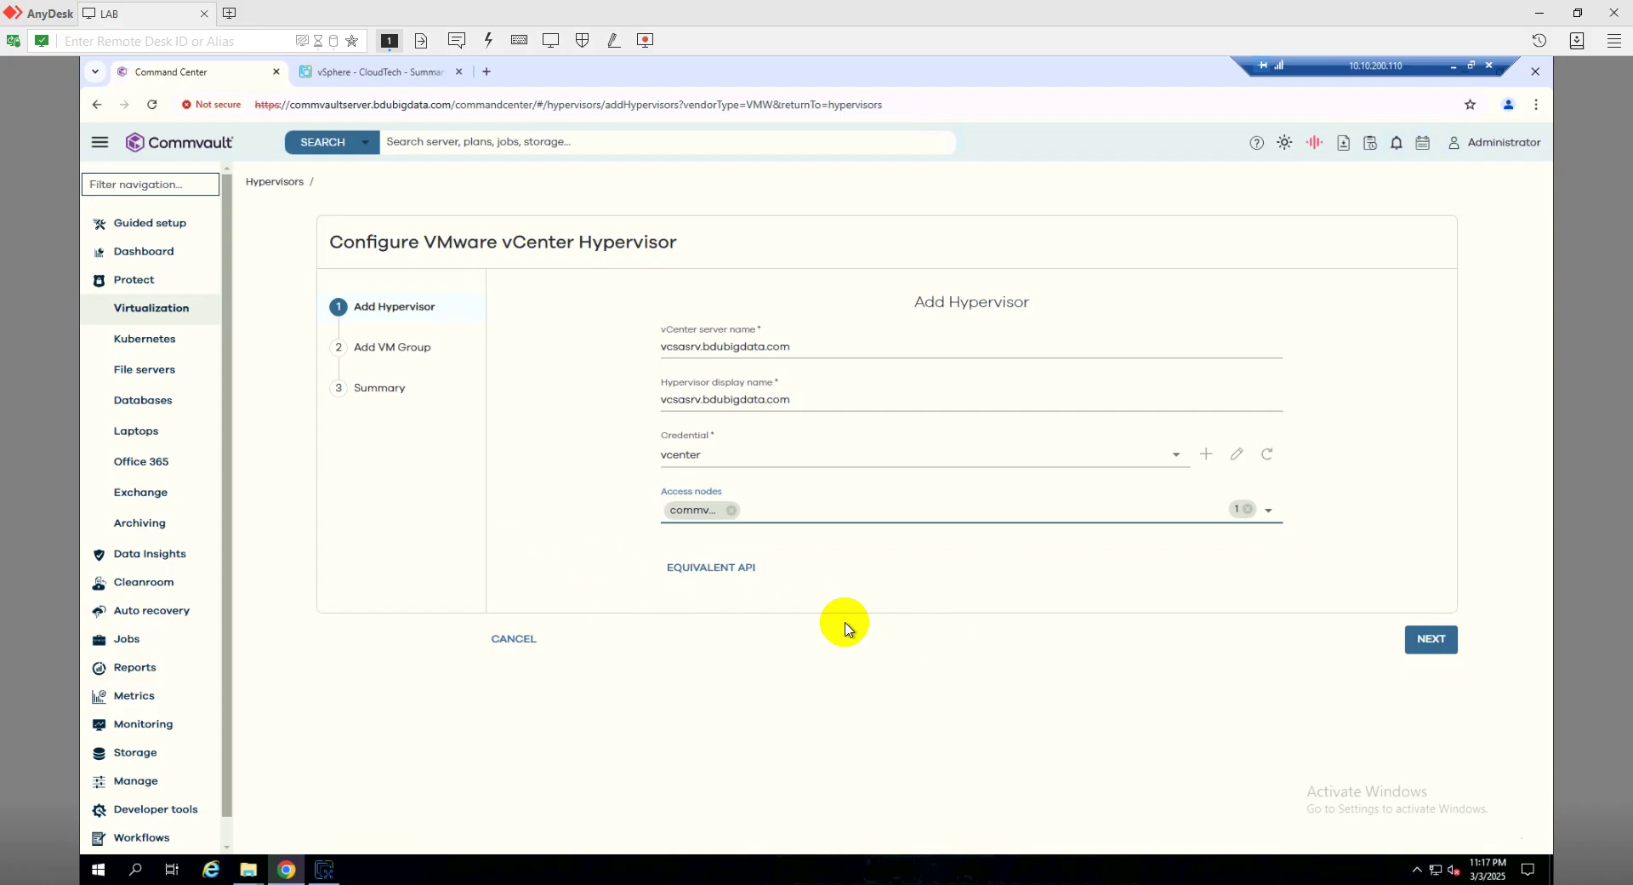
{"action": "left_click", "coordinate": [1430, 643]}
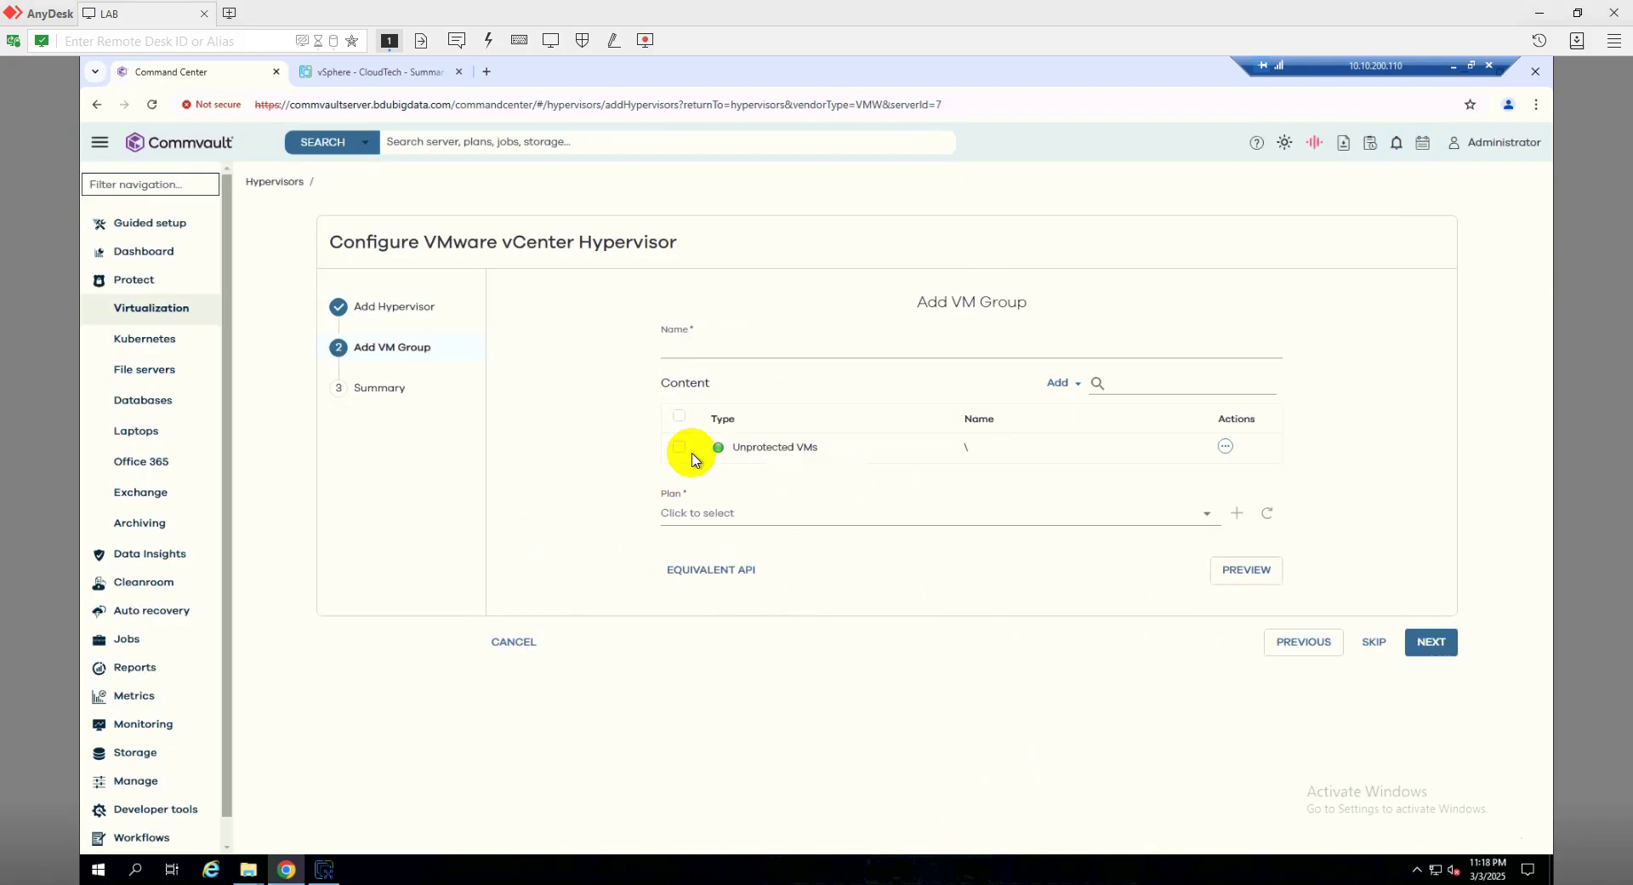
Step: Skip adding a VM group and finish the VMware vCenter hypervisor configuration
{"action": "left_click", "coordinate": [764, 349]}
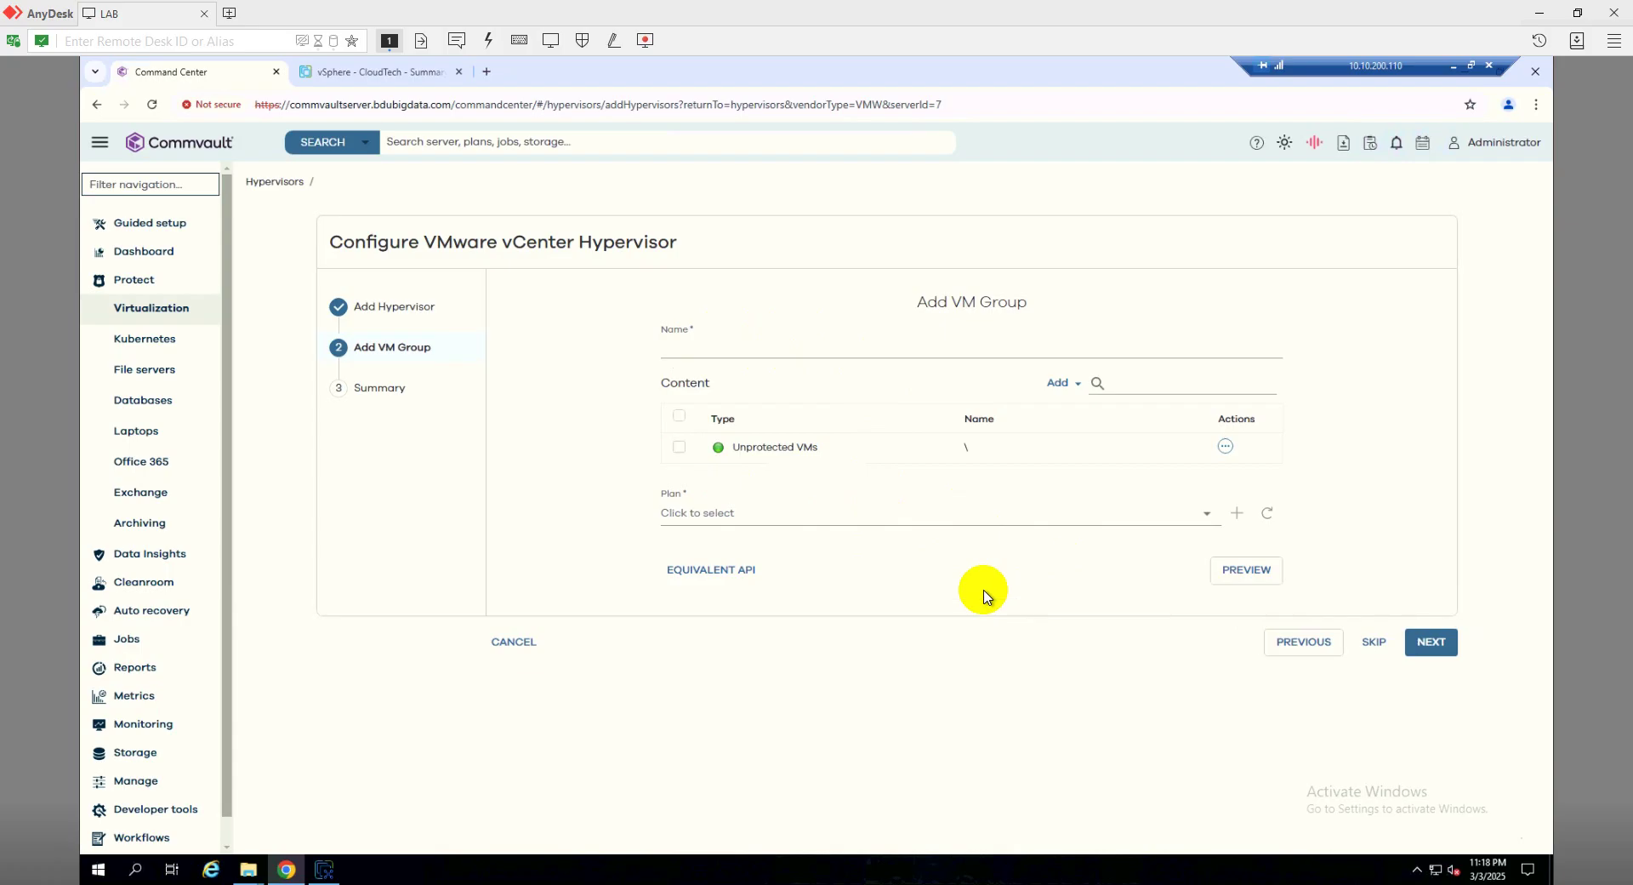
{"action": "left_click", "coordinate": [1446, 652]}
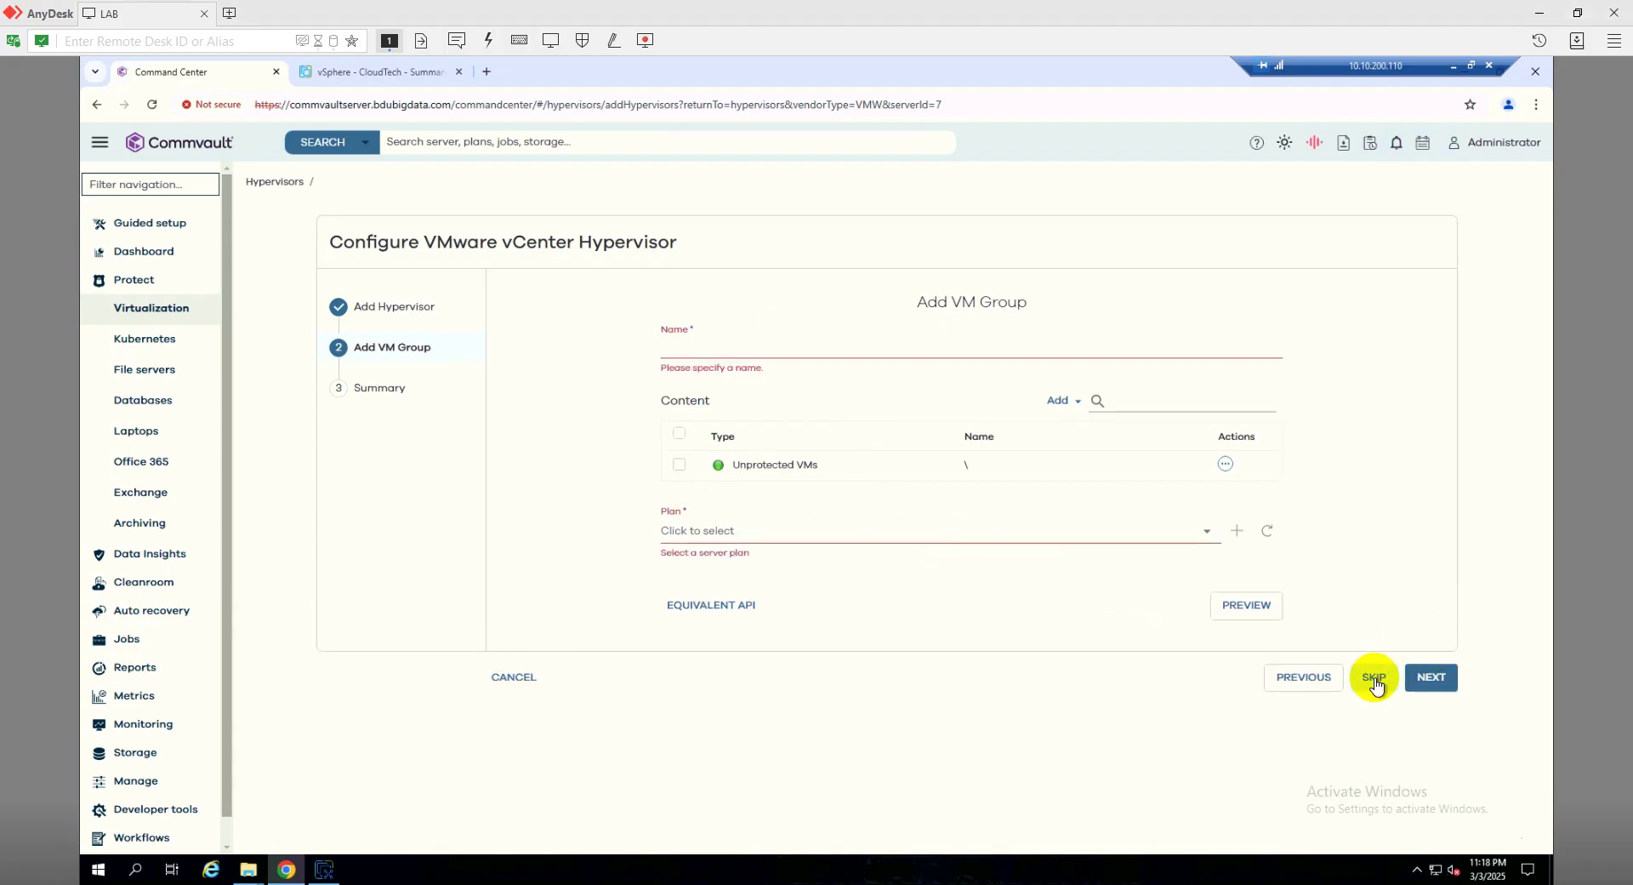
{"action": "left_click", "coordinate": [1375, 681]}
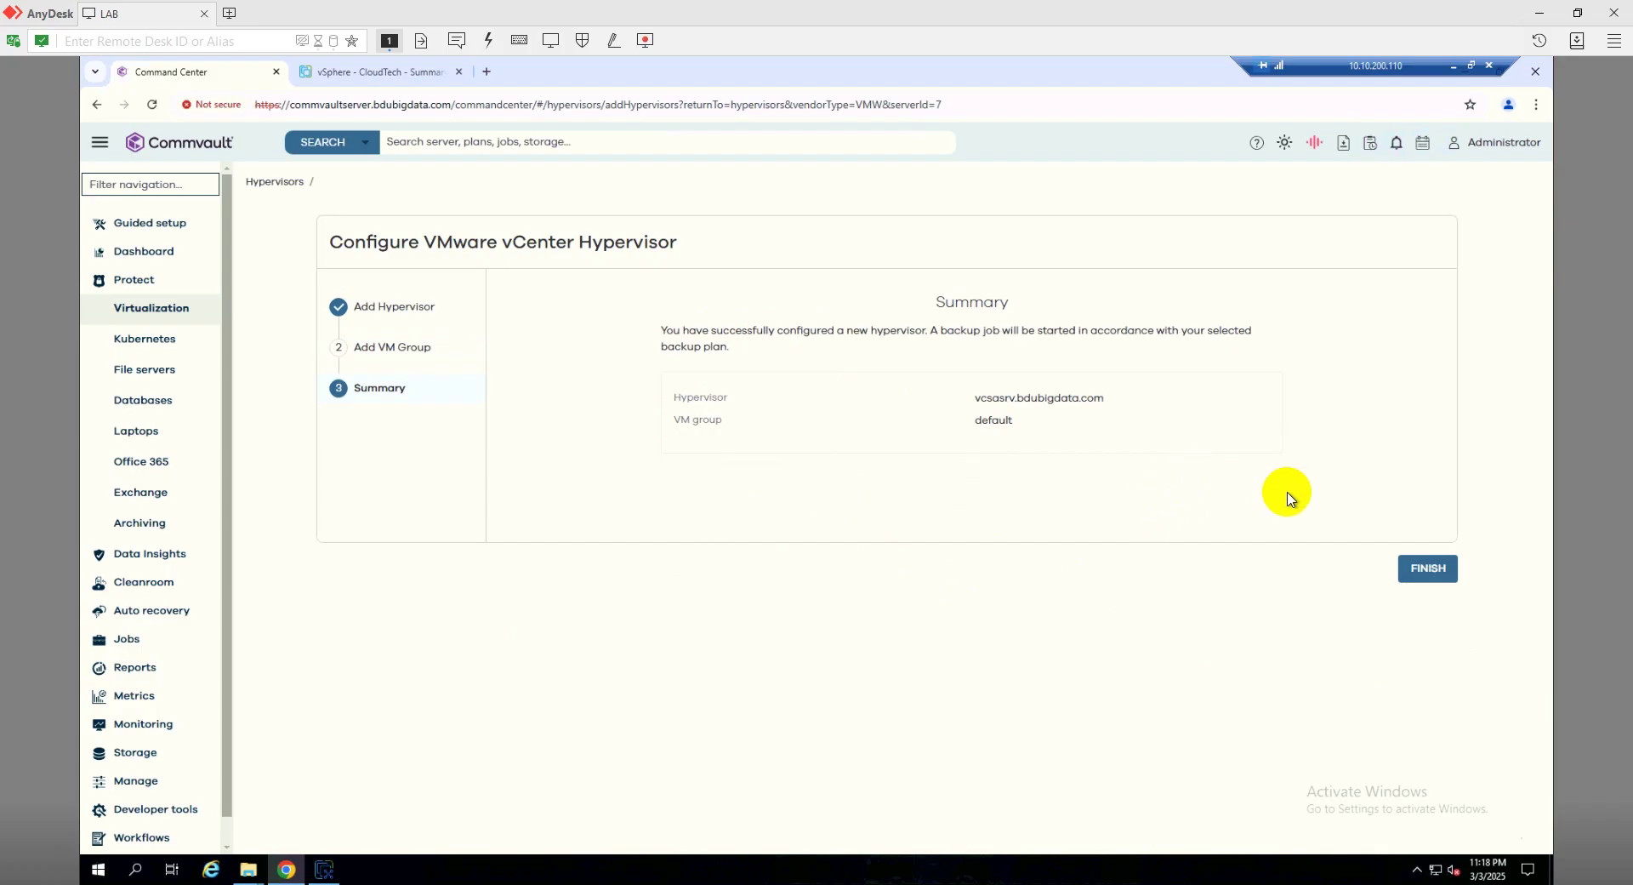
{"action": "left_click", "coordinate": [1416, 574]}
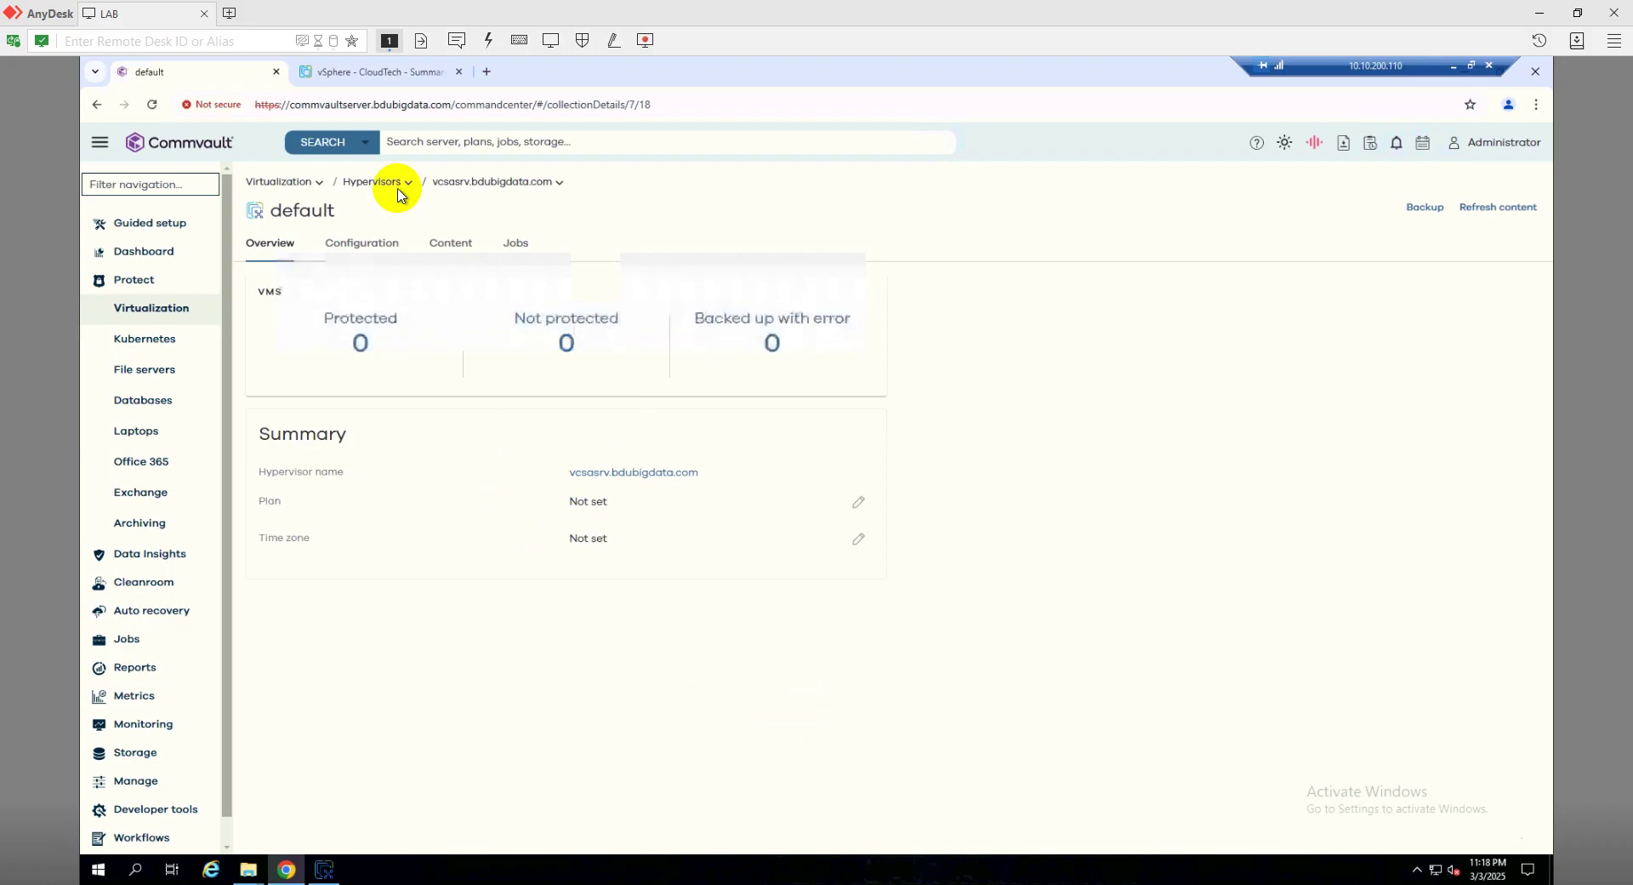
Step: Check the vSphere Client inventory for virtual machines under the CloudTech cluster, then return to Commvault Command Center
{"action": "left_click", "coordinate": [358, 75]}
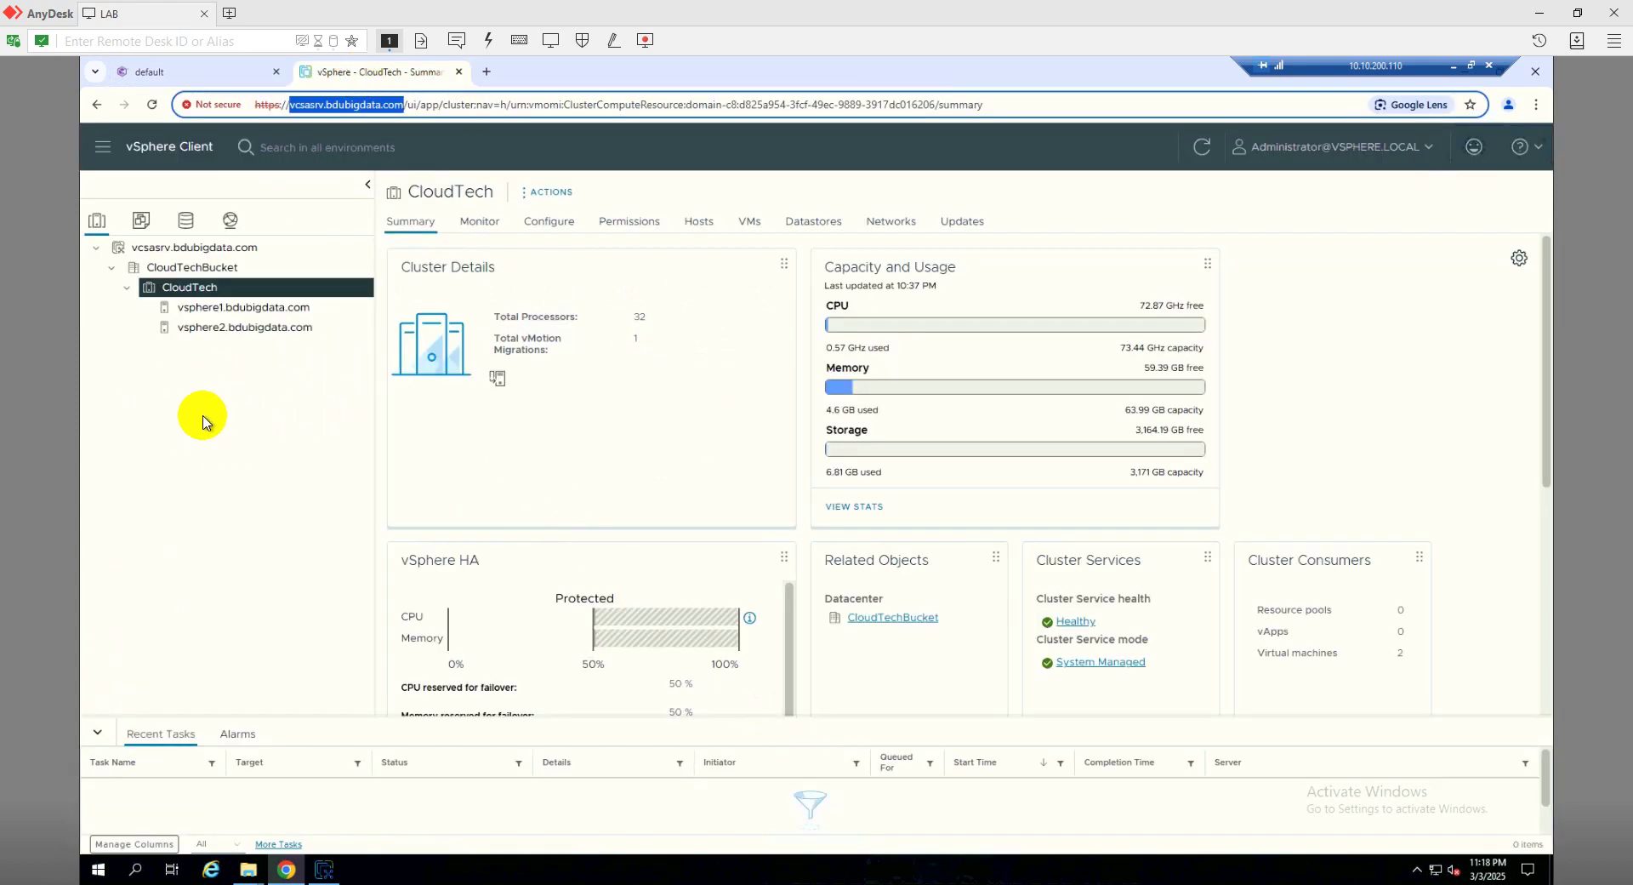
{"action": "left_click", "coordinate": [190, 68]}
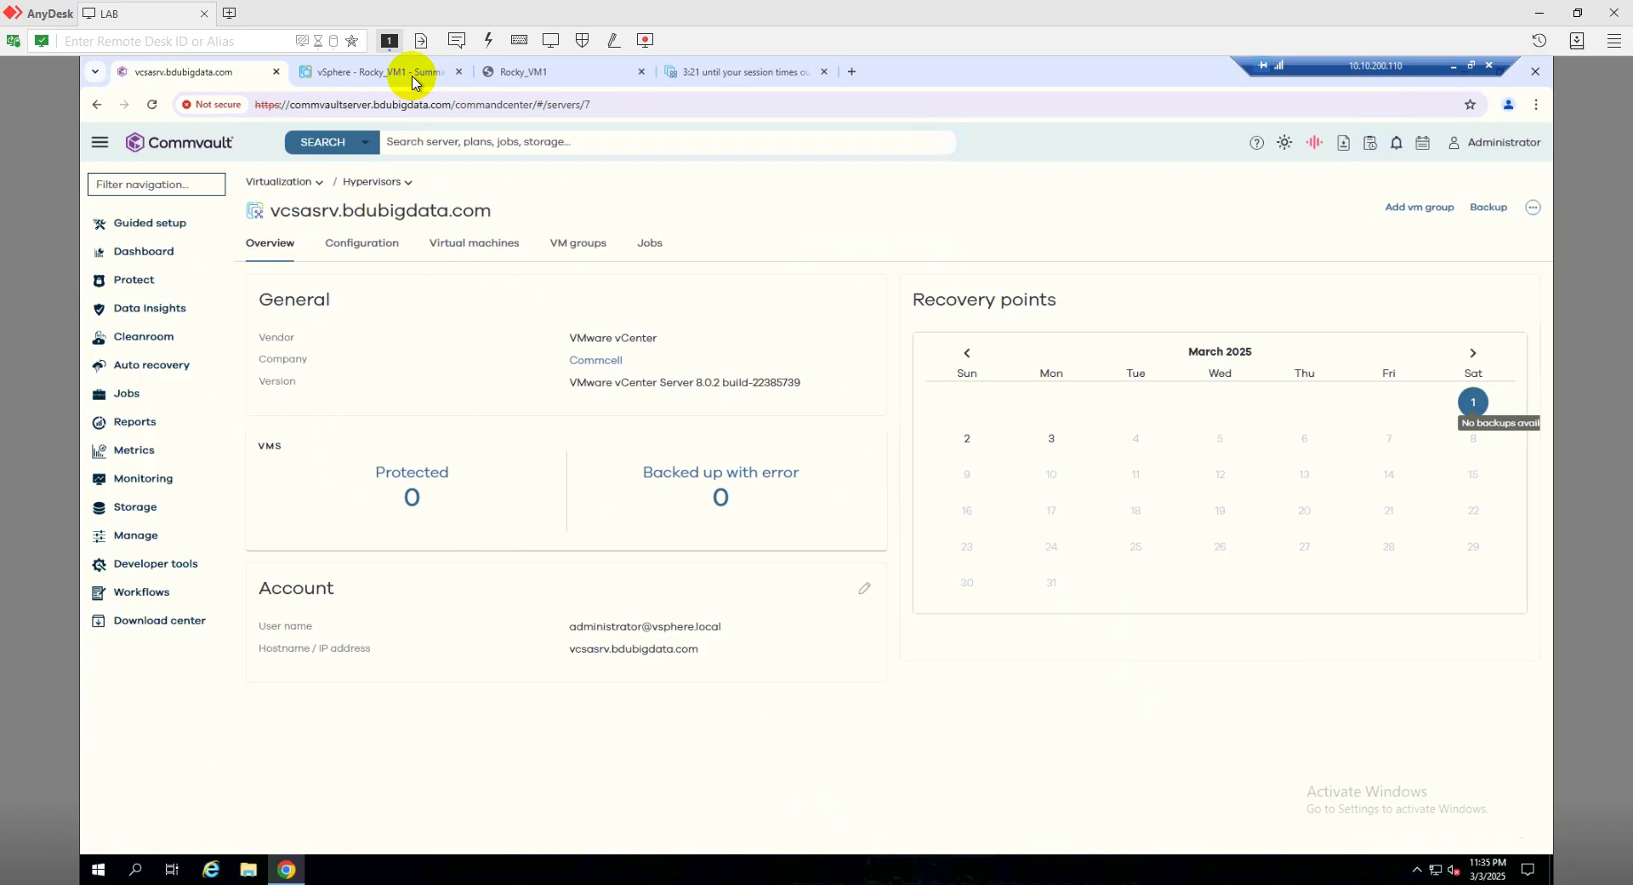
{"action": "left_click", "coordinate": [412, 76]}
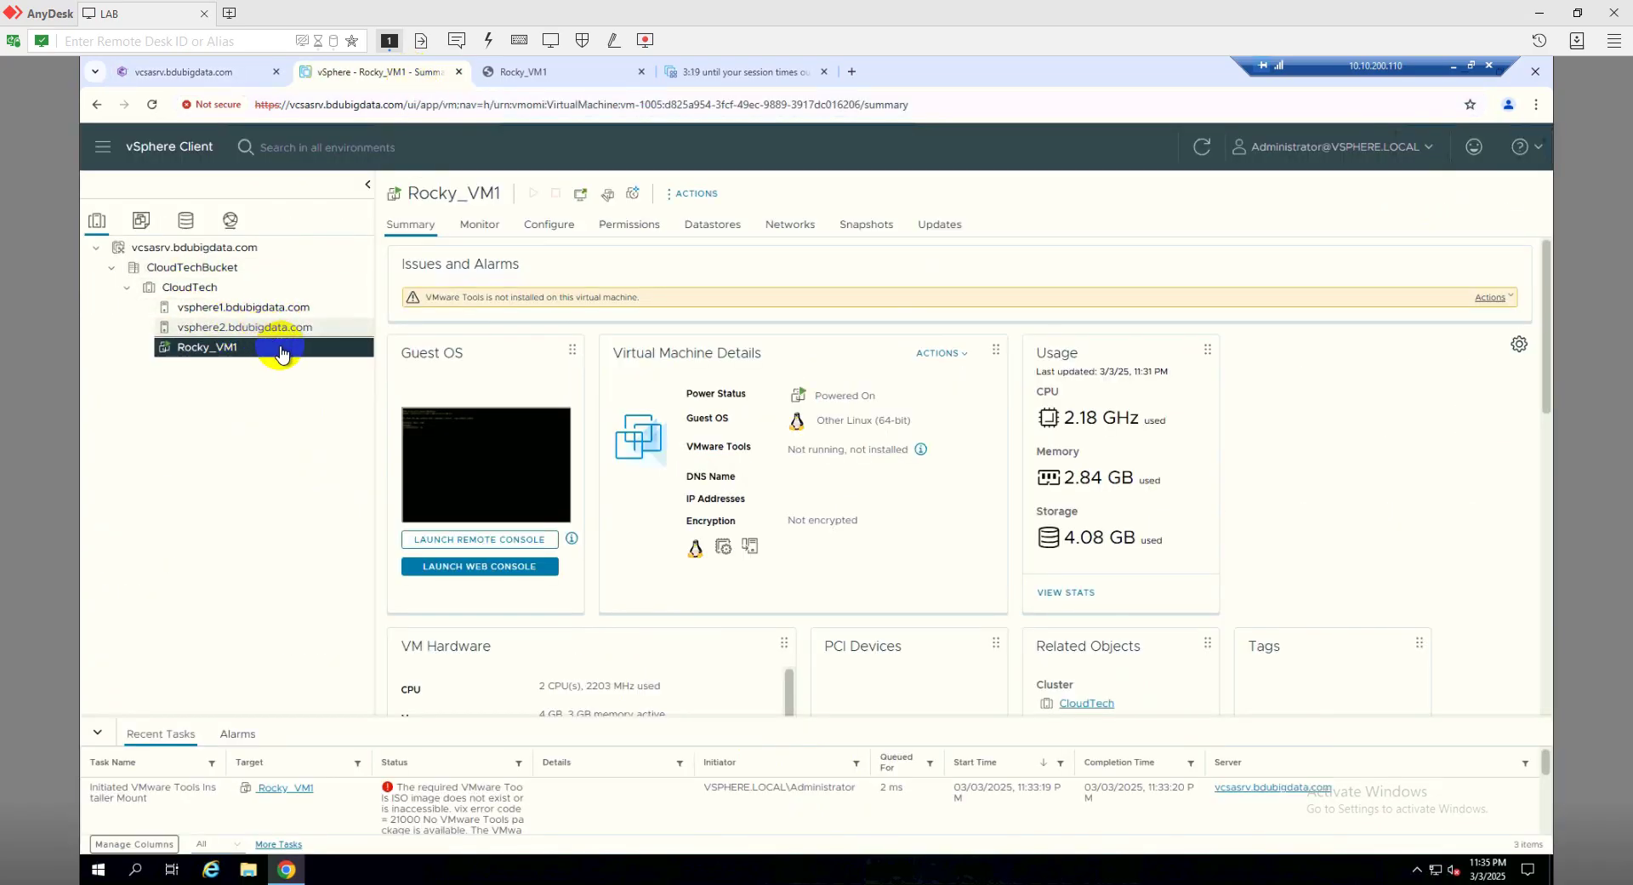
{"action": "left_click", "coordinate": [202, 74]}
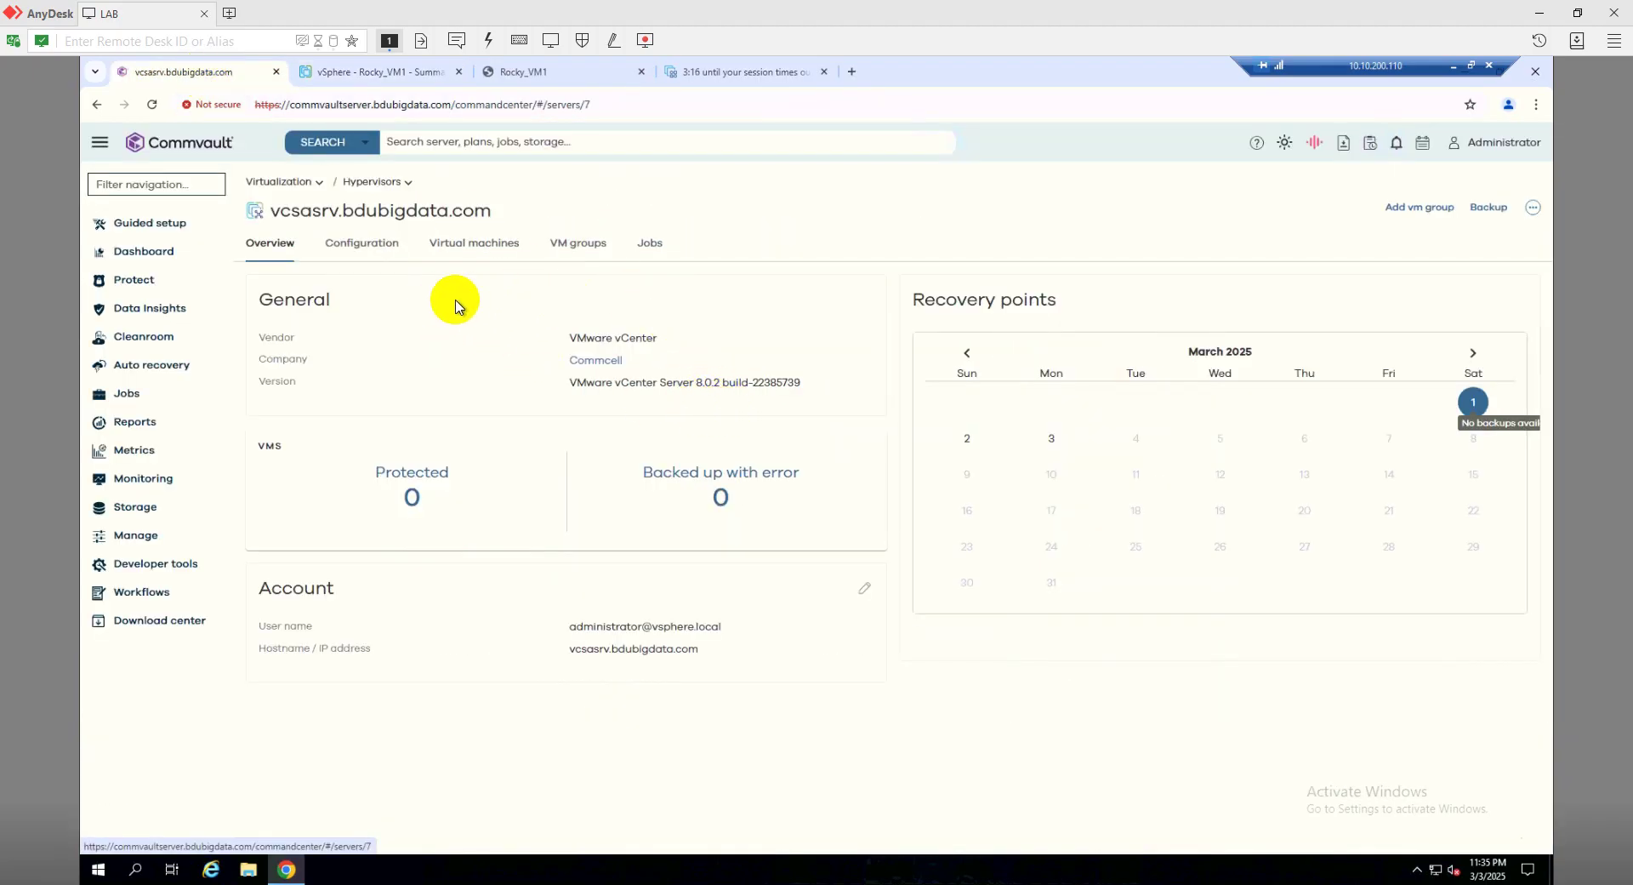
Step: Start a new server backup plan from scratch named VMware and continue to its backup destinations
{"action": "left_click", "coordinate": [150, 542]}
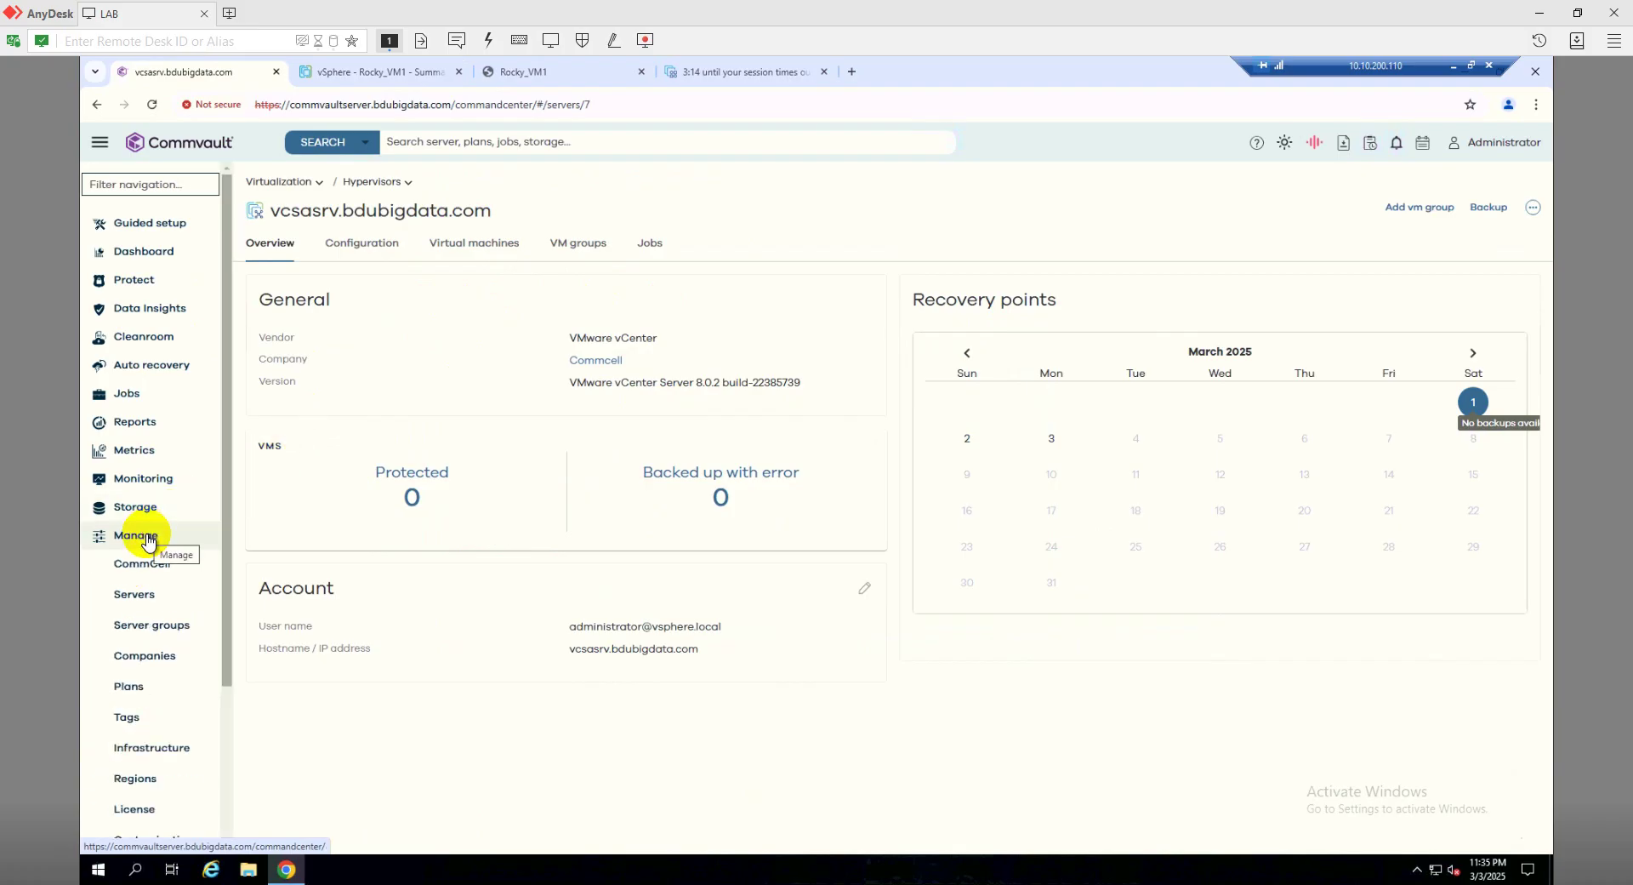
{"action": "left_click", "coordinate": [140, 690]}
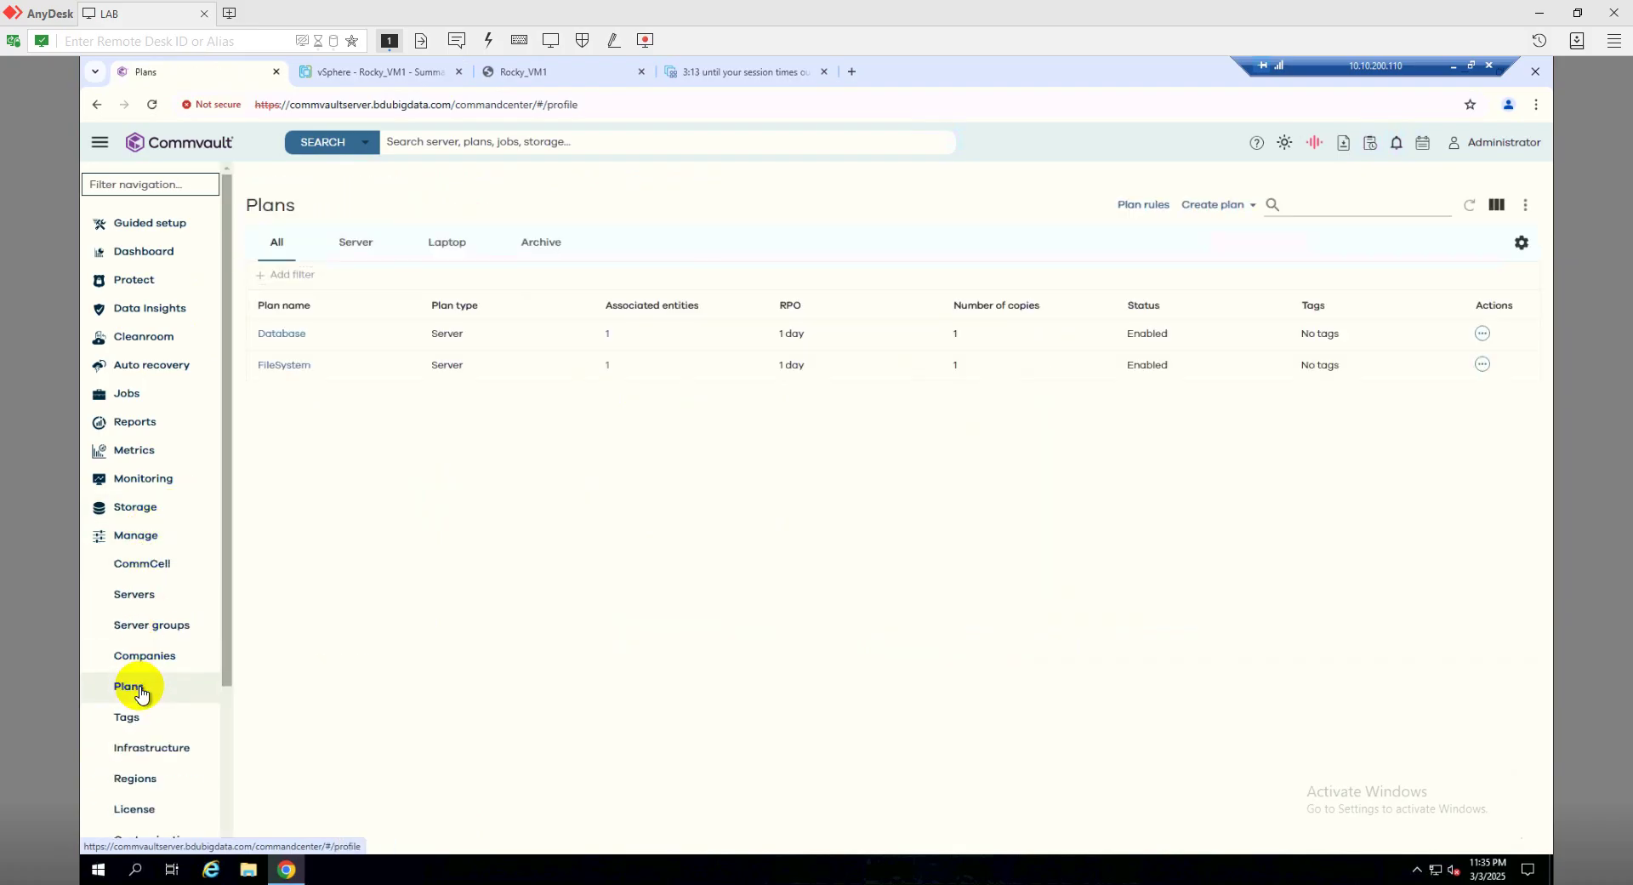
{"action": "left_click", "coordinate": [1229, 208]}
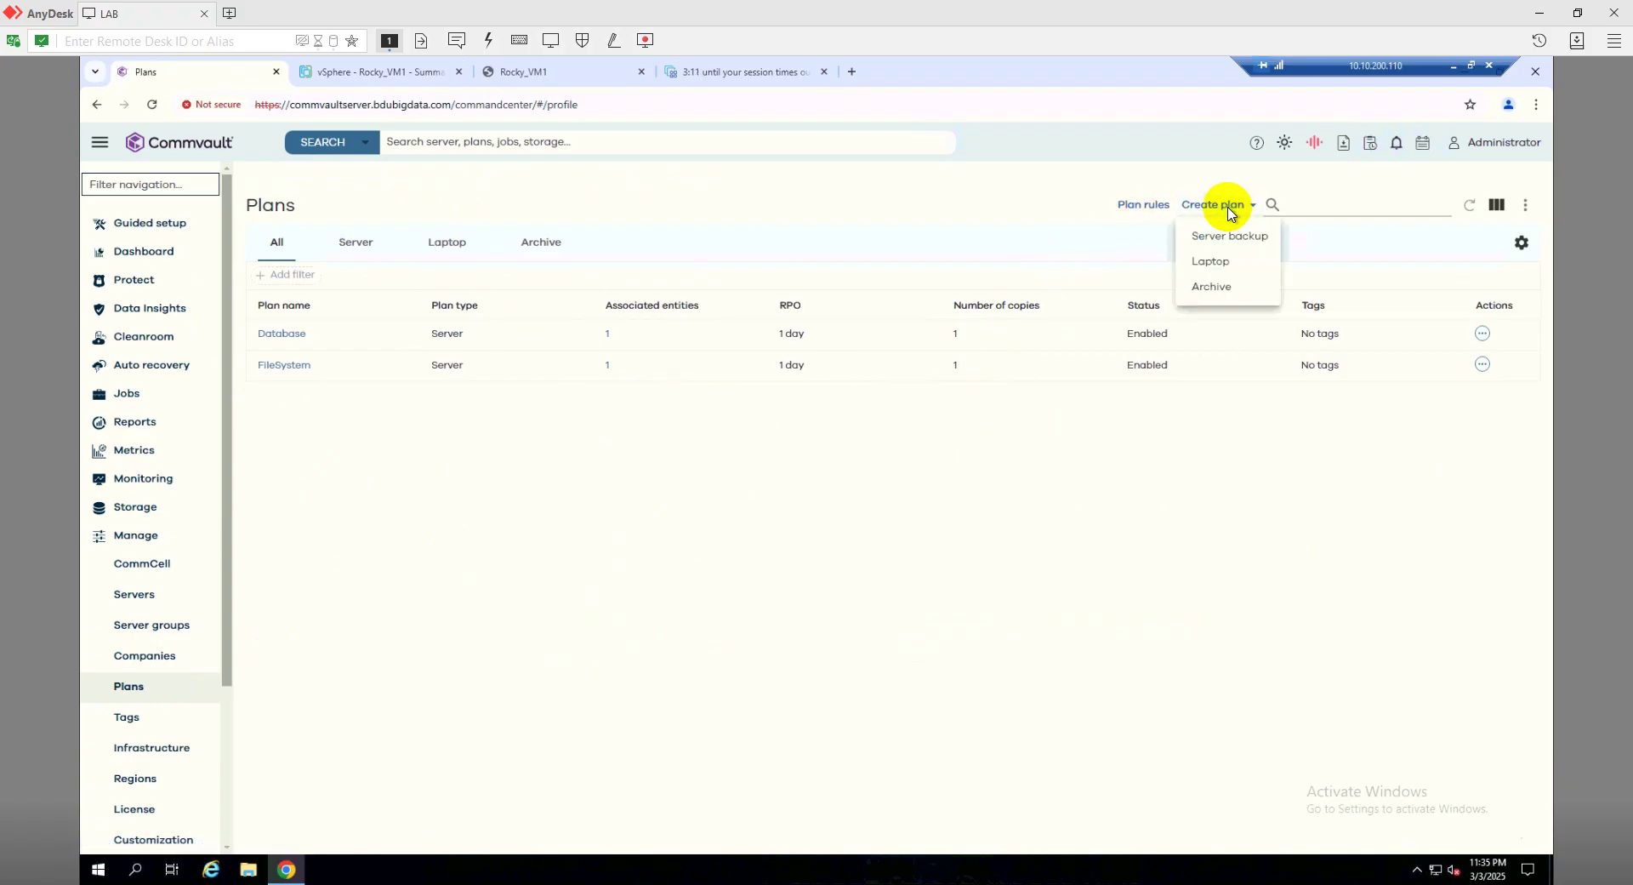
{"action": "left_click", "coordinate": [1233, 238]}
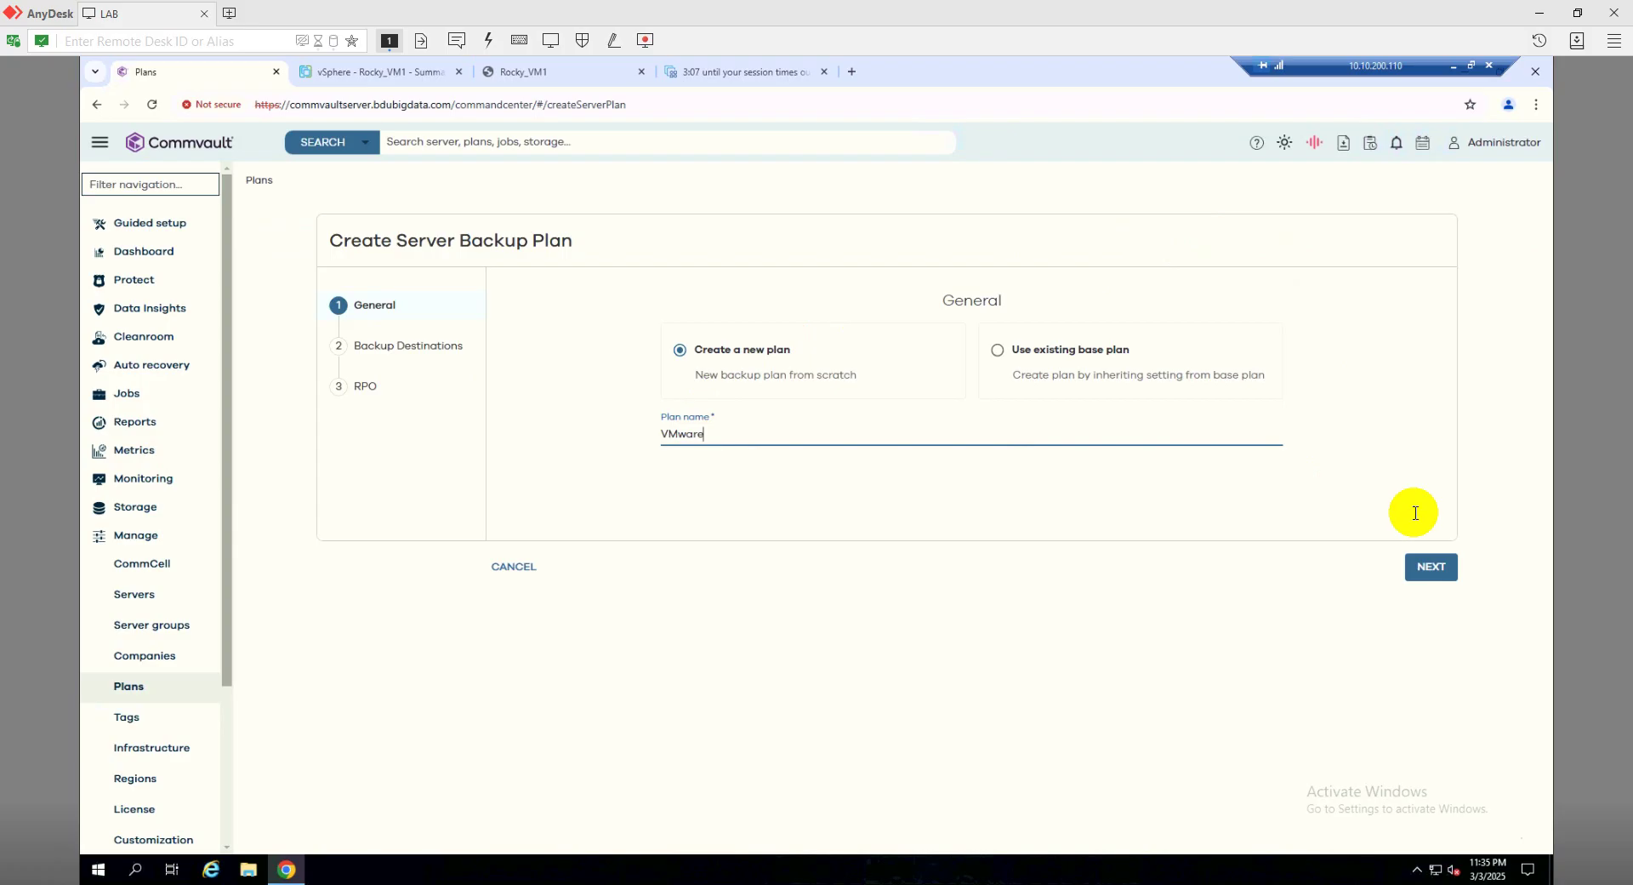
{"action": "left_click", "coordinate": [1432, 567]}
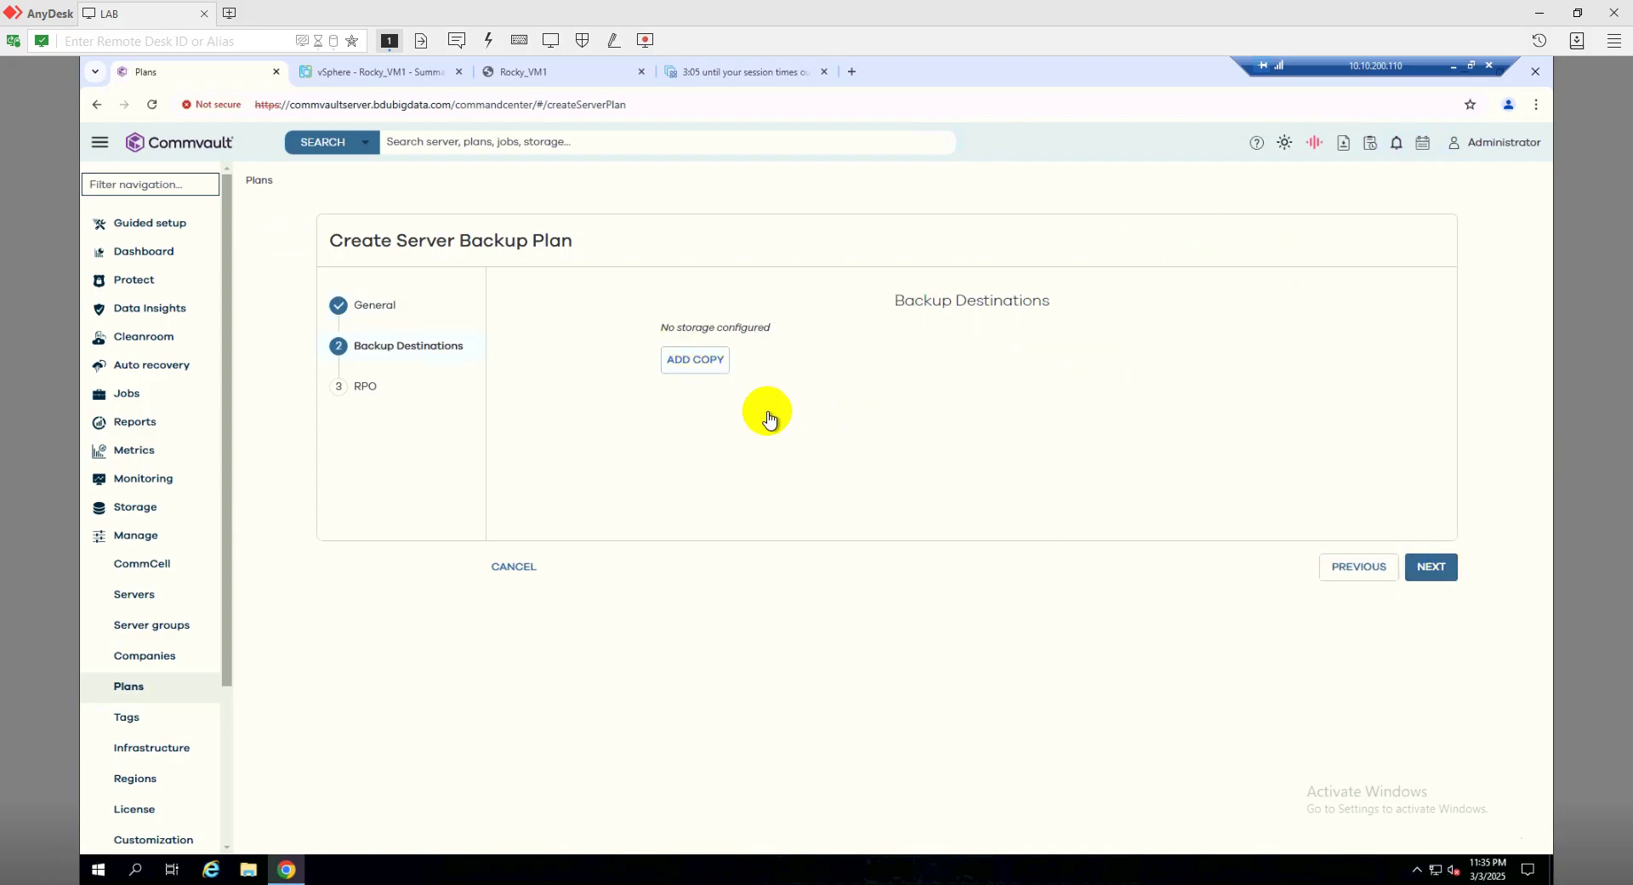
Step: Add a backup copy named Primary on LOCALDISK storage with a retention period of 1 week
{"action": "left_click", "coordinate": [694, 361]}
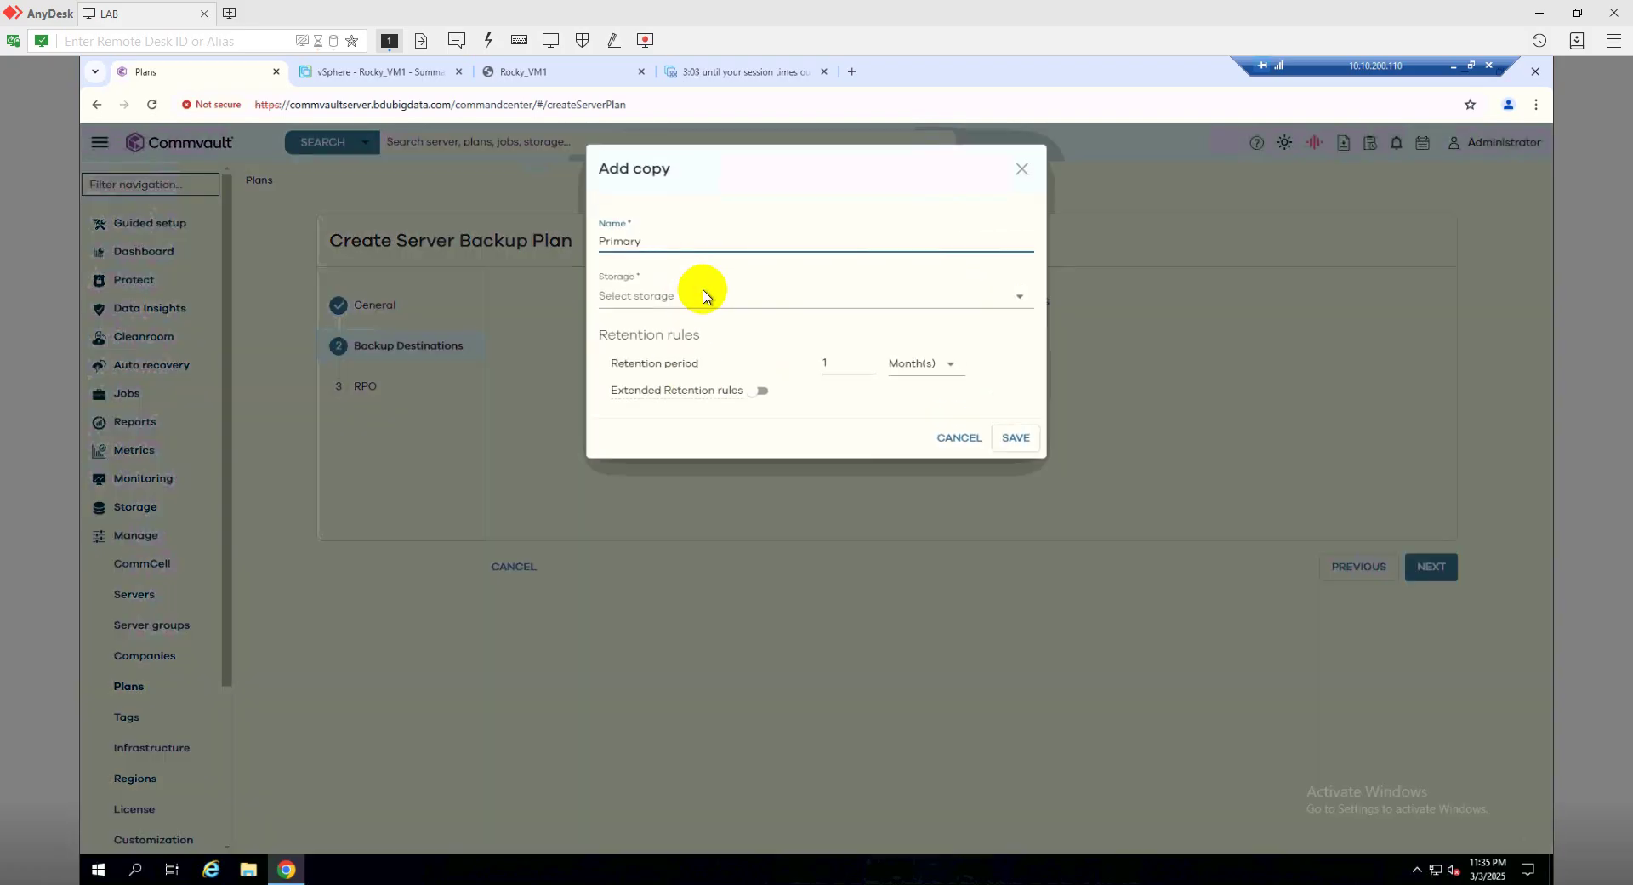
{"action": "left_click", "coordinate": [685, 293]}
{"action": "left_click", "coordinate": [660, 374]}
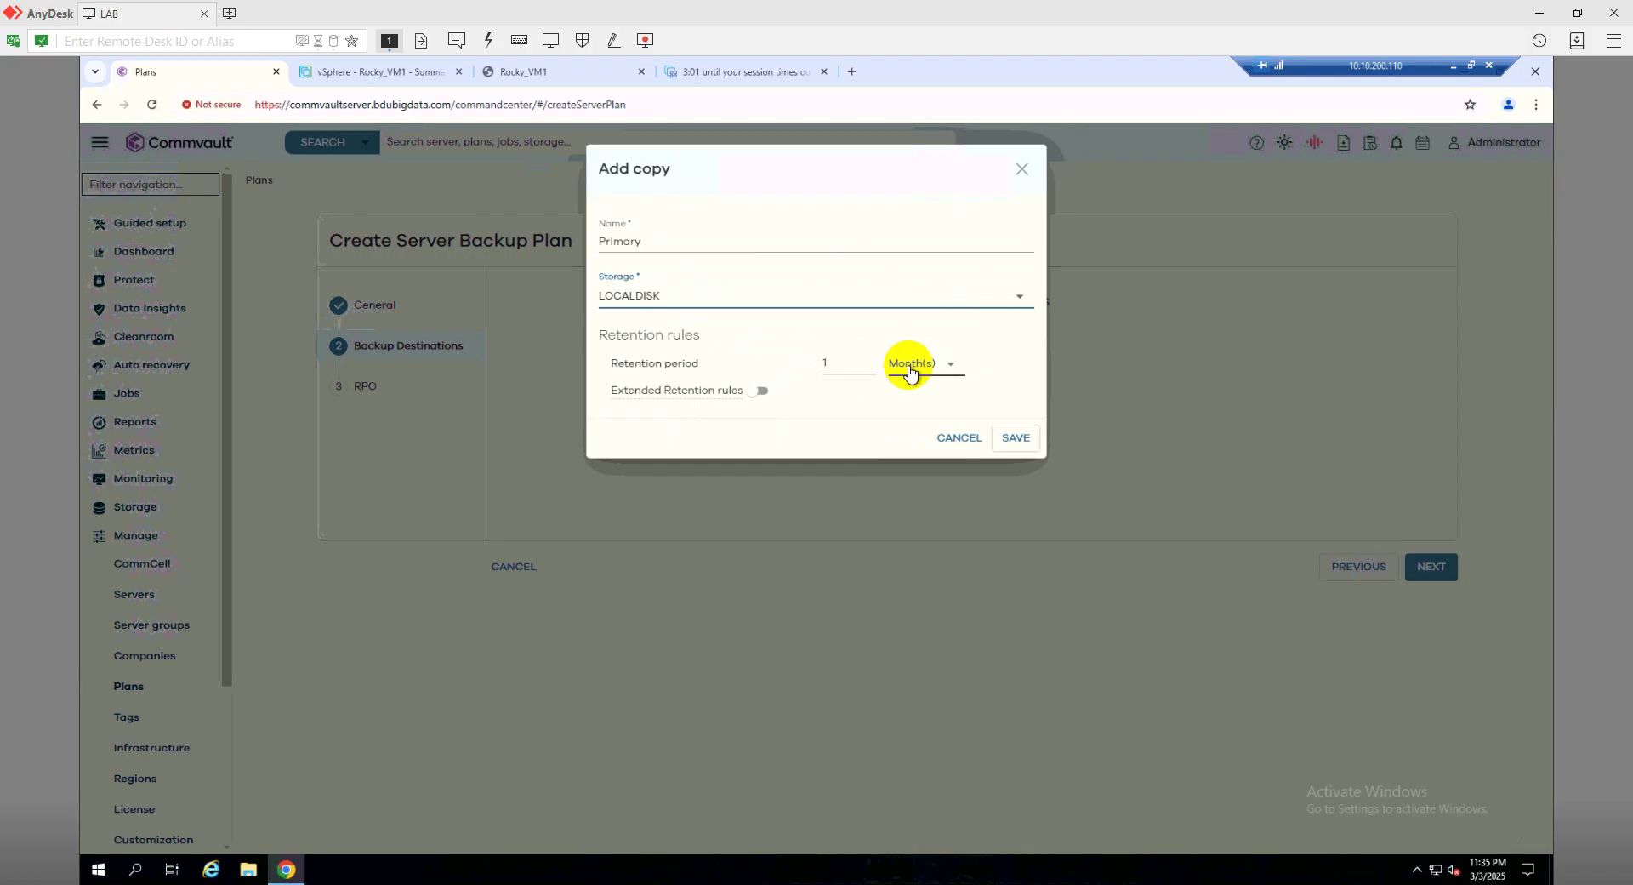
{"action": "left_click", "coordinate": [910, 371]}
{"action": "left_click", "coordinate": [918, 434]}
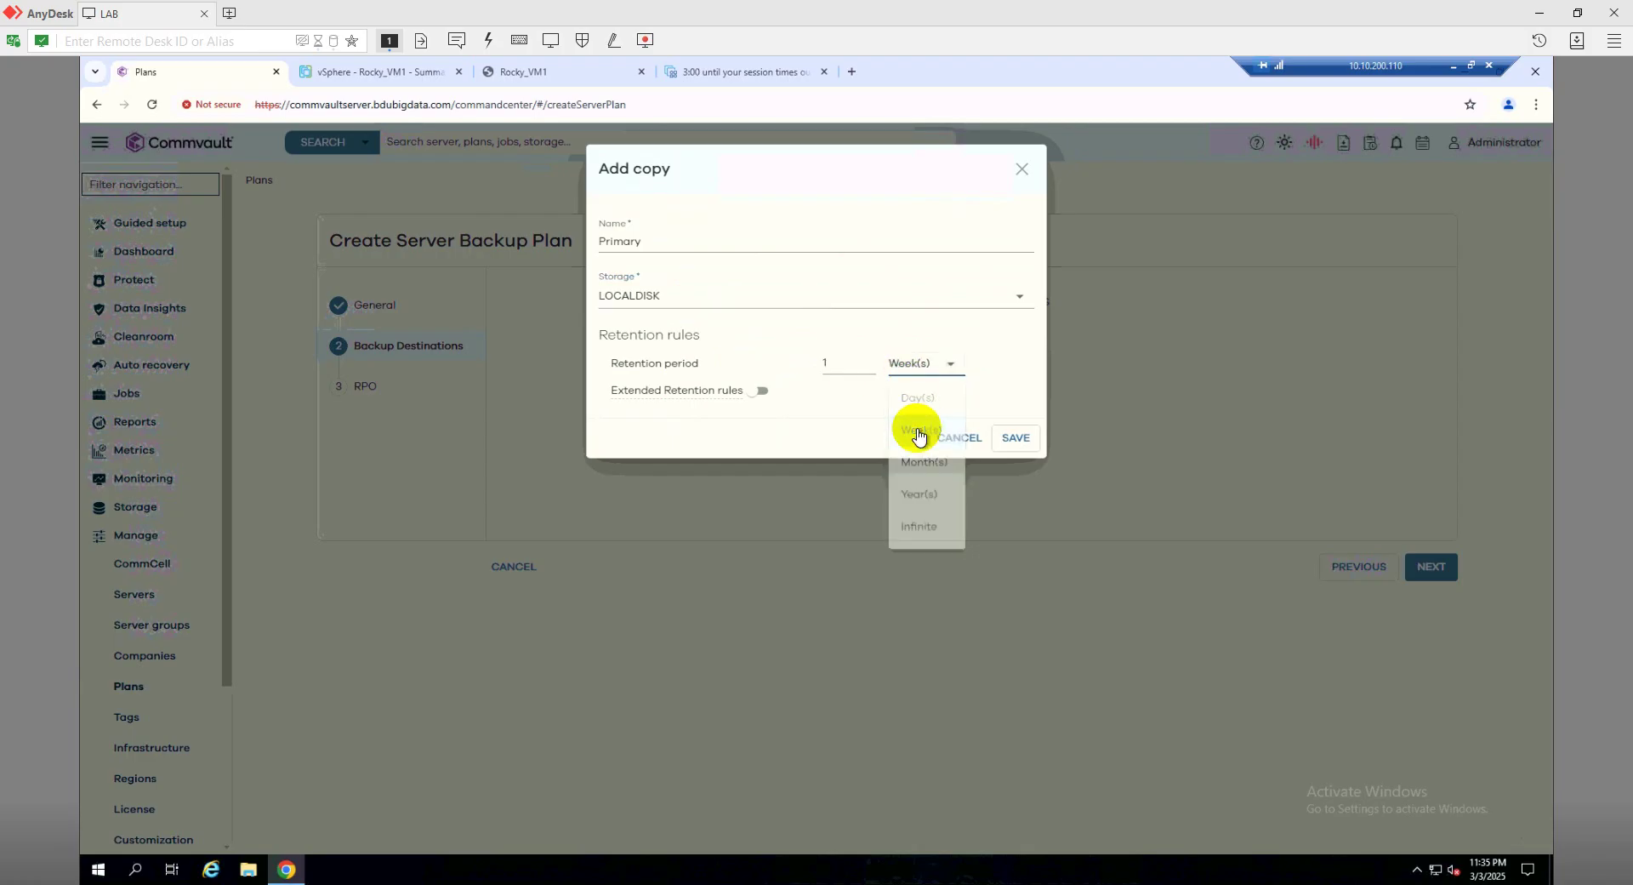
{"action": "left_click", "coordinate": [1017, 435]}
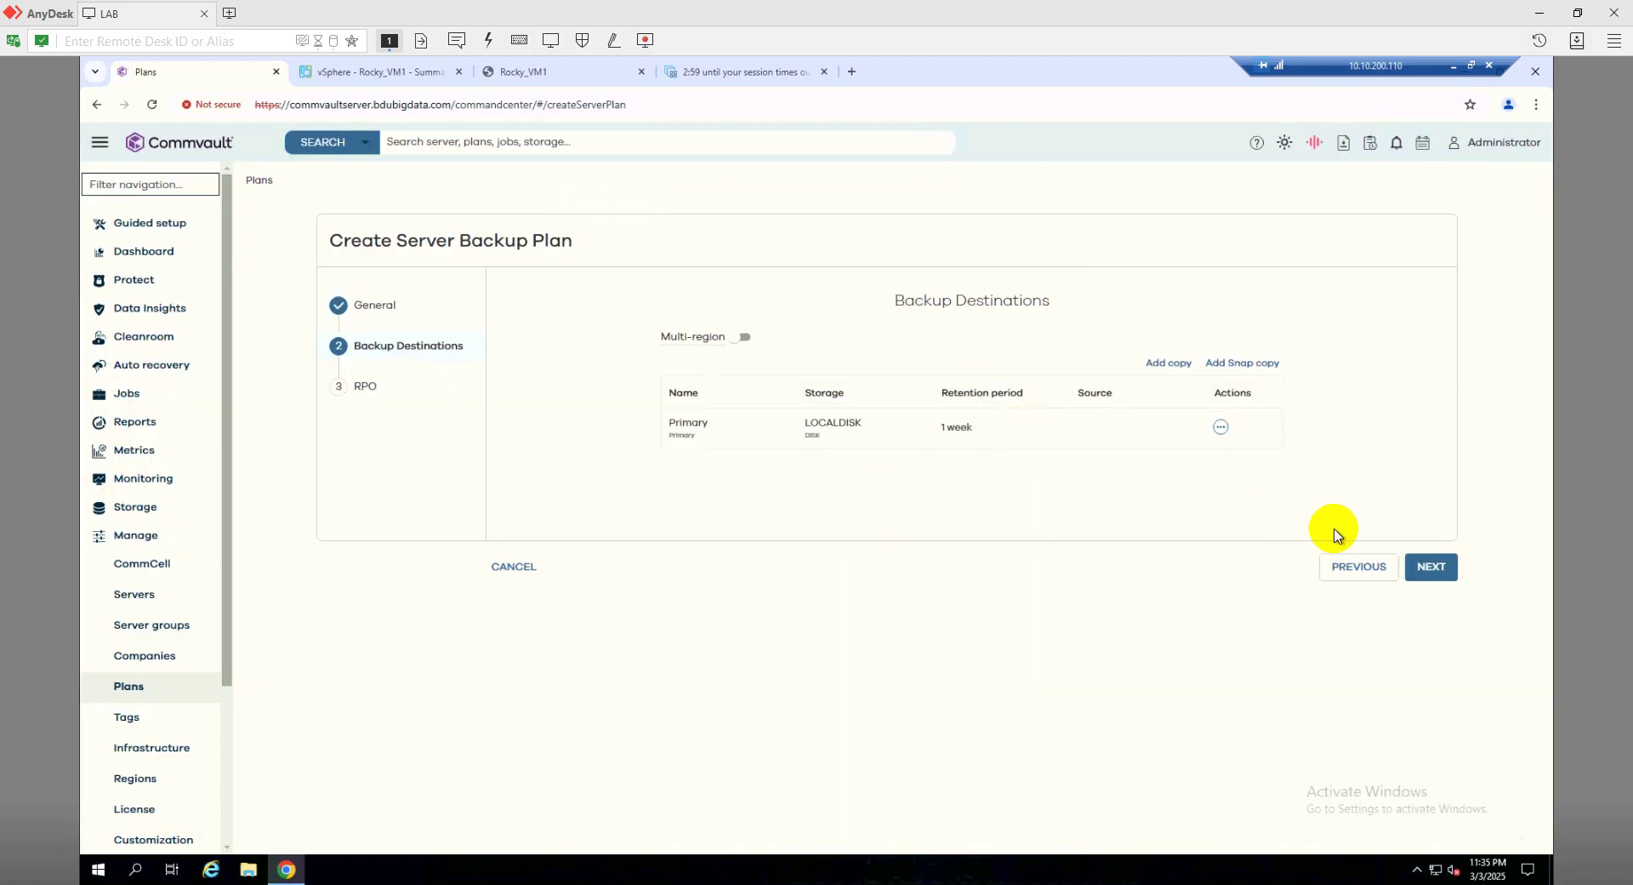
Step: Remove the incremental and database transaction log schedules from the plan's RPO backup frequency
{"action": "left_click", "coordinate": [1425, 570]}
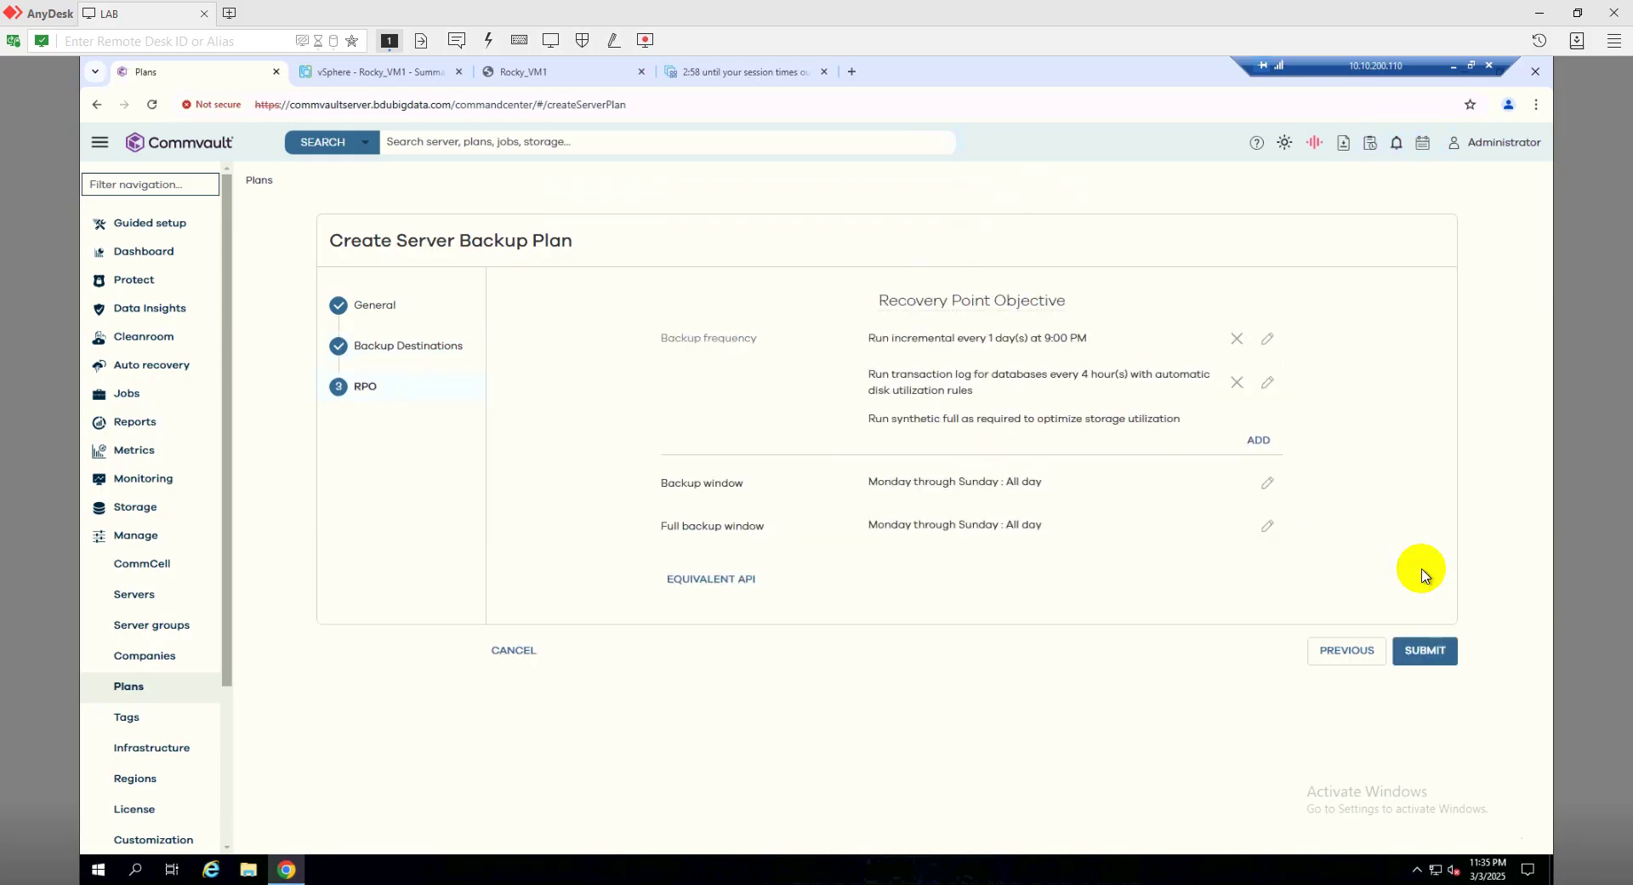
{"action": "left_click", "coordinate": [1238, 340]}
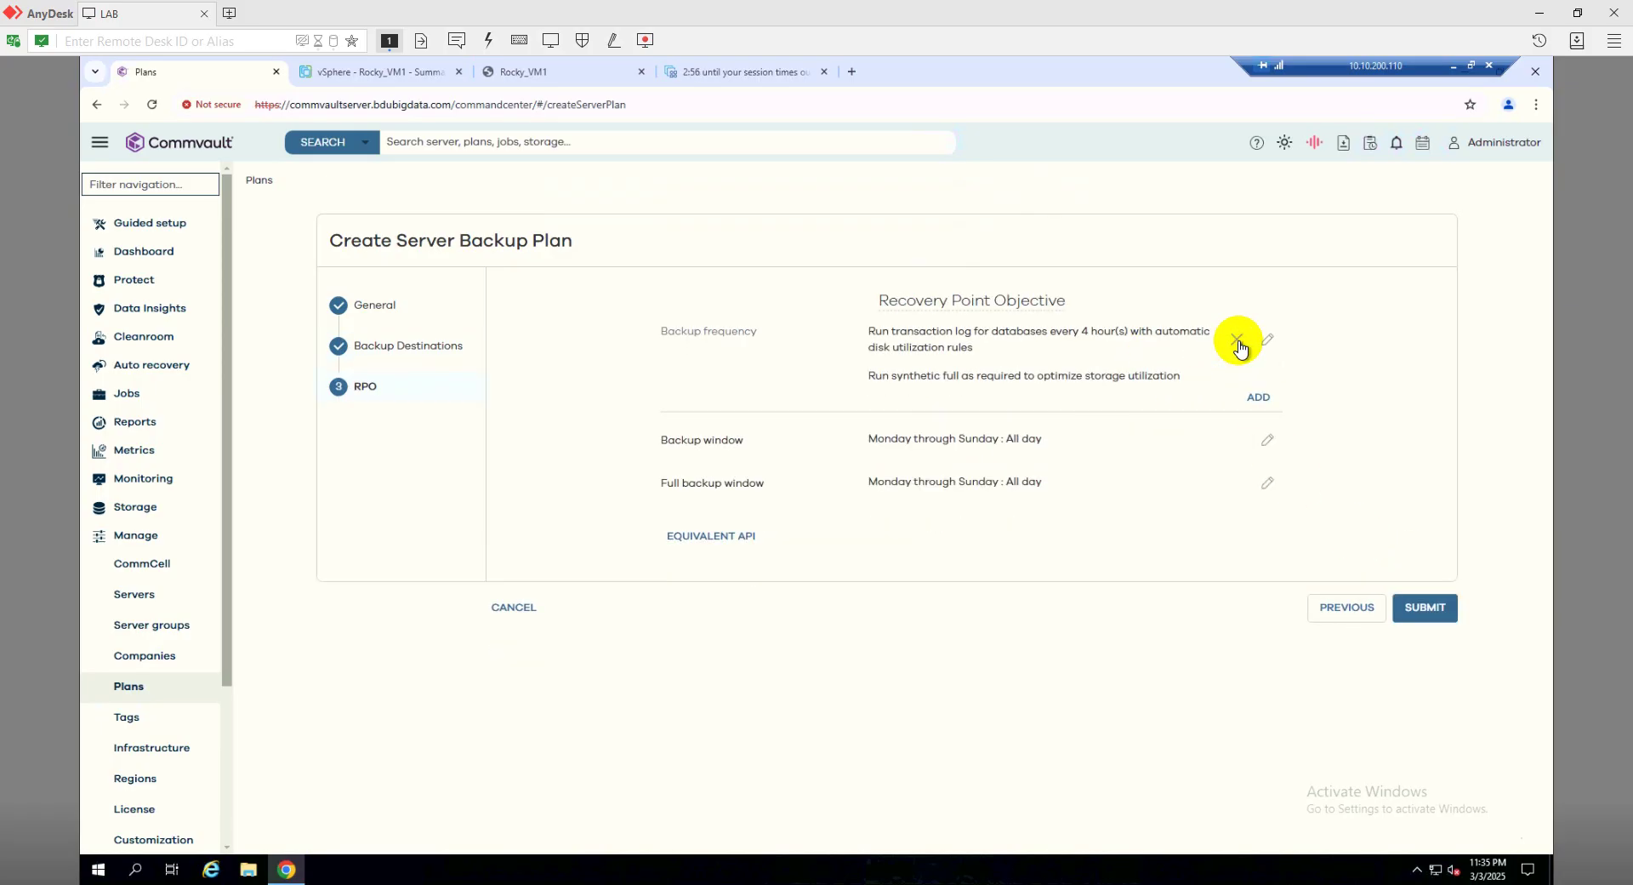
{"action": "left_click", "coordinate": [1238, 340]}
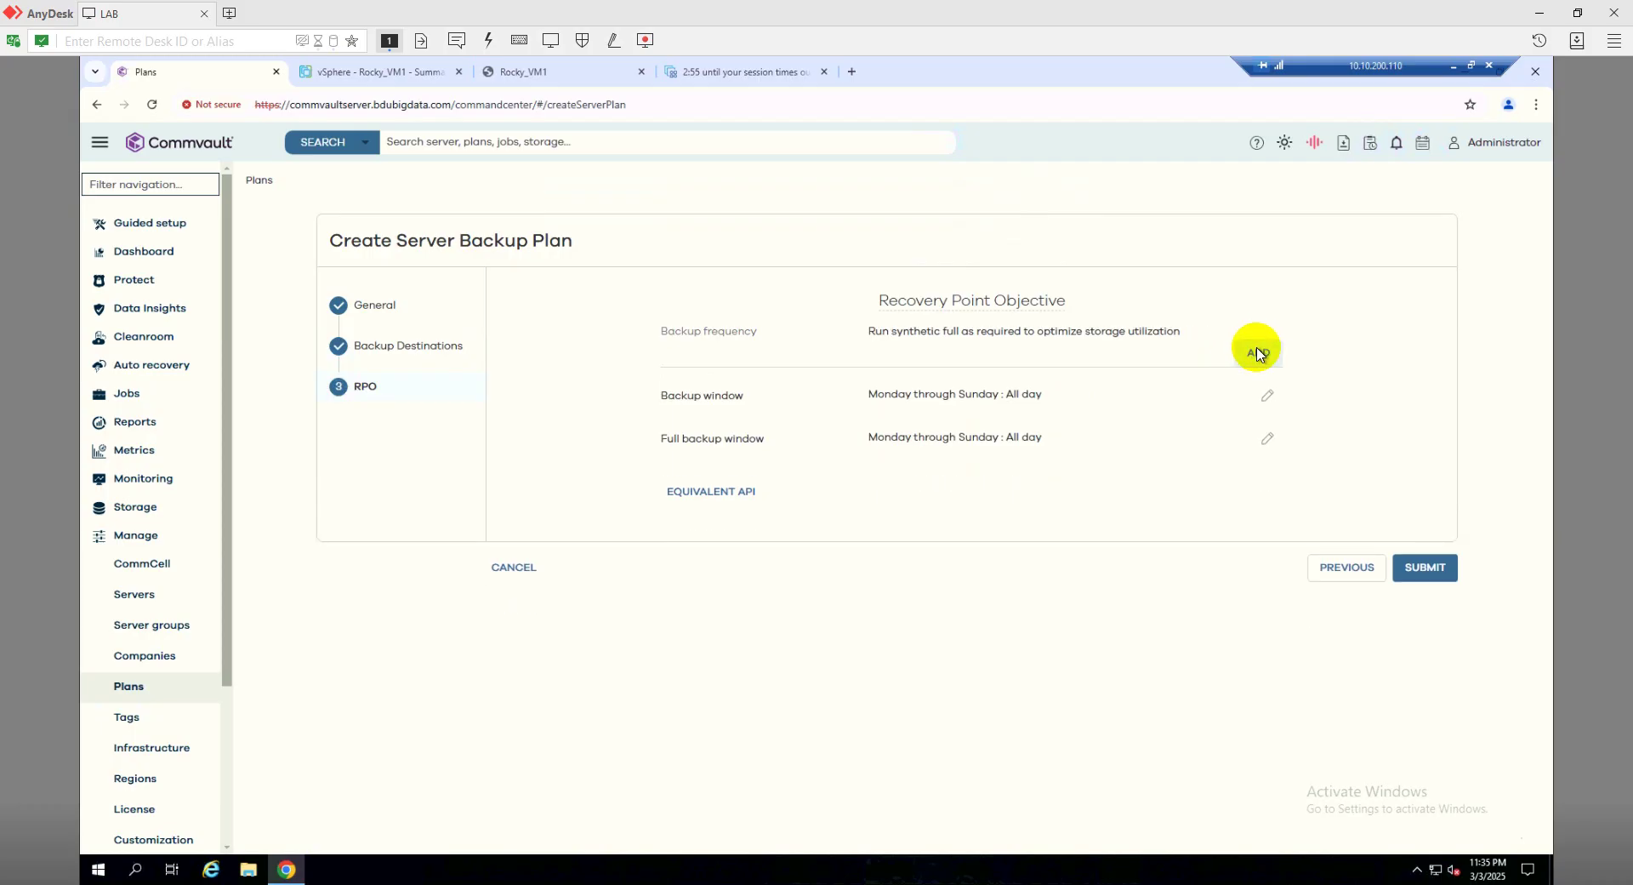
Step: Add a full backup frequency for all agents every 1 day at 10:00 PM and submit the VMware server plan
{"action": "left_click", "coordinate": [1257, 352]}
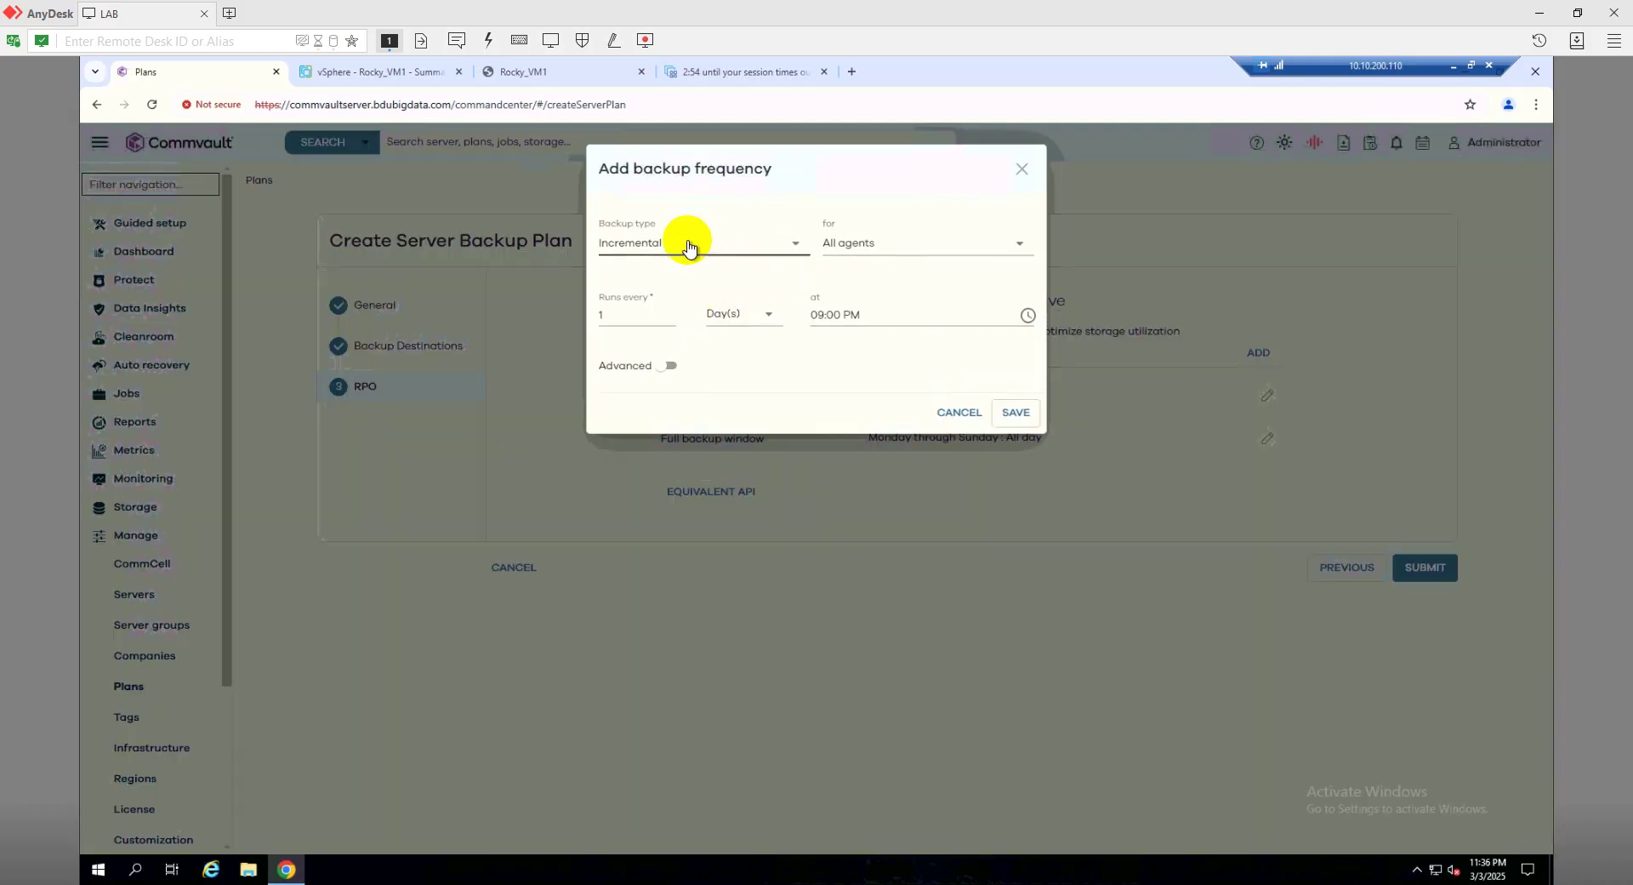
{"action": "left_click", "coordinate": [689, 247]}
{"action": "left_click", "coordinate": [629, 307]}
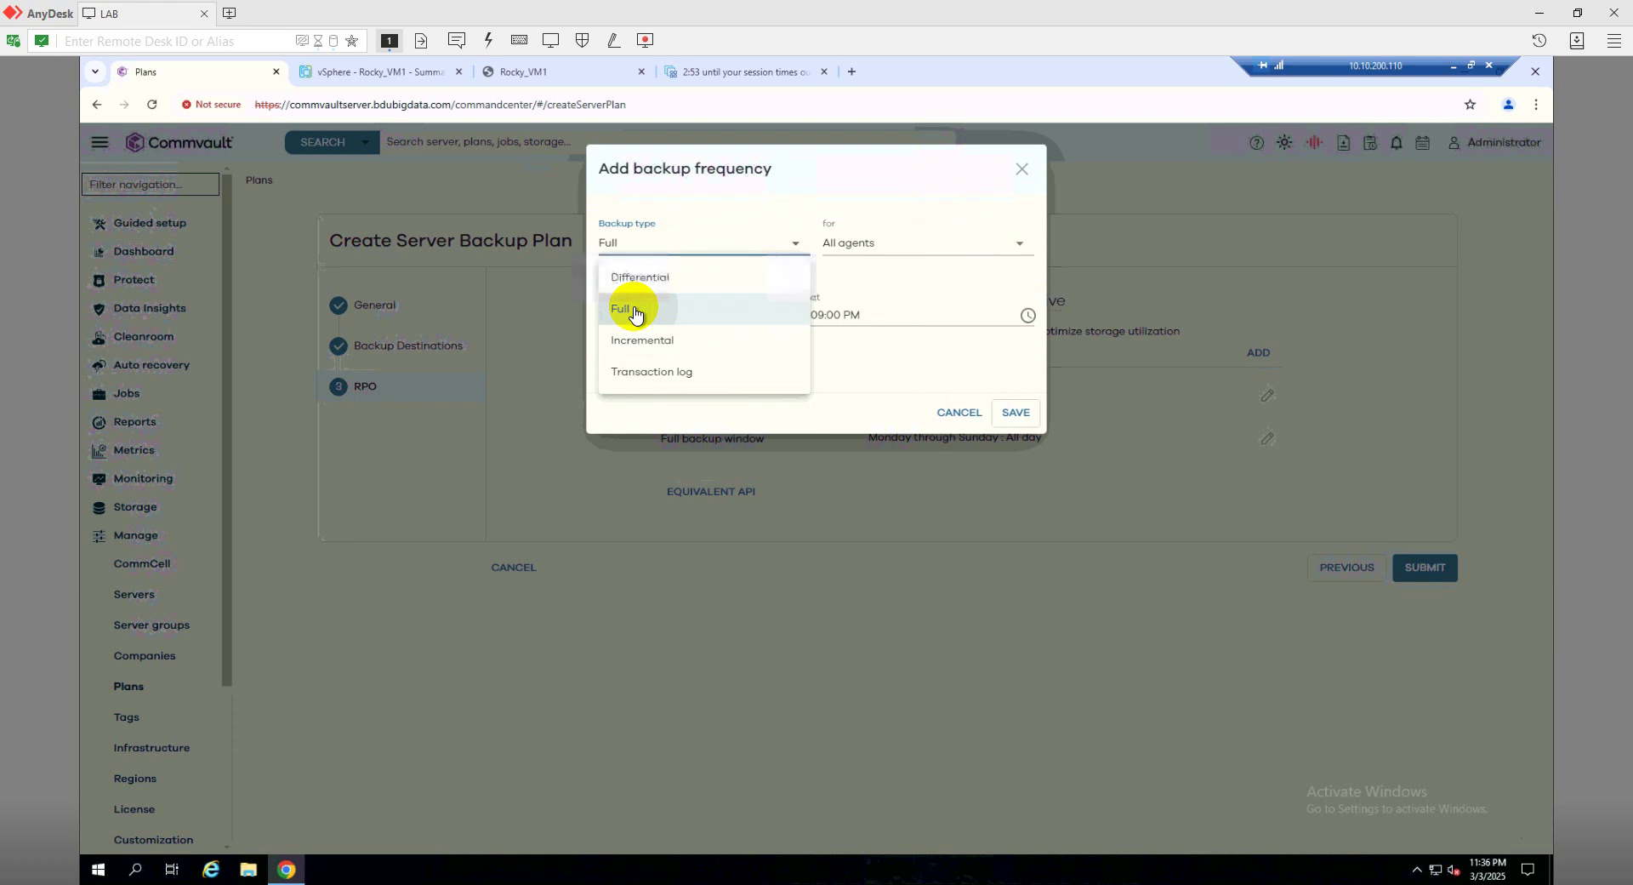
{"action": "left_click", "coordinate": [842, 252]}
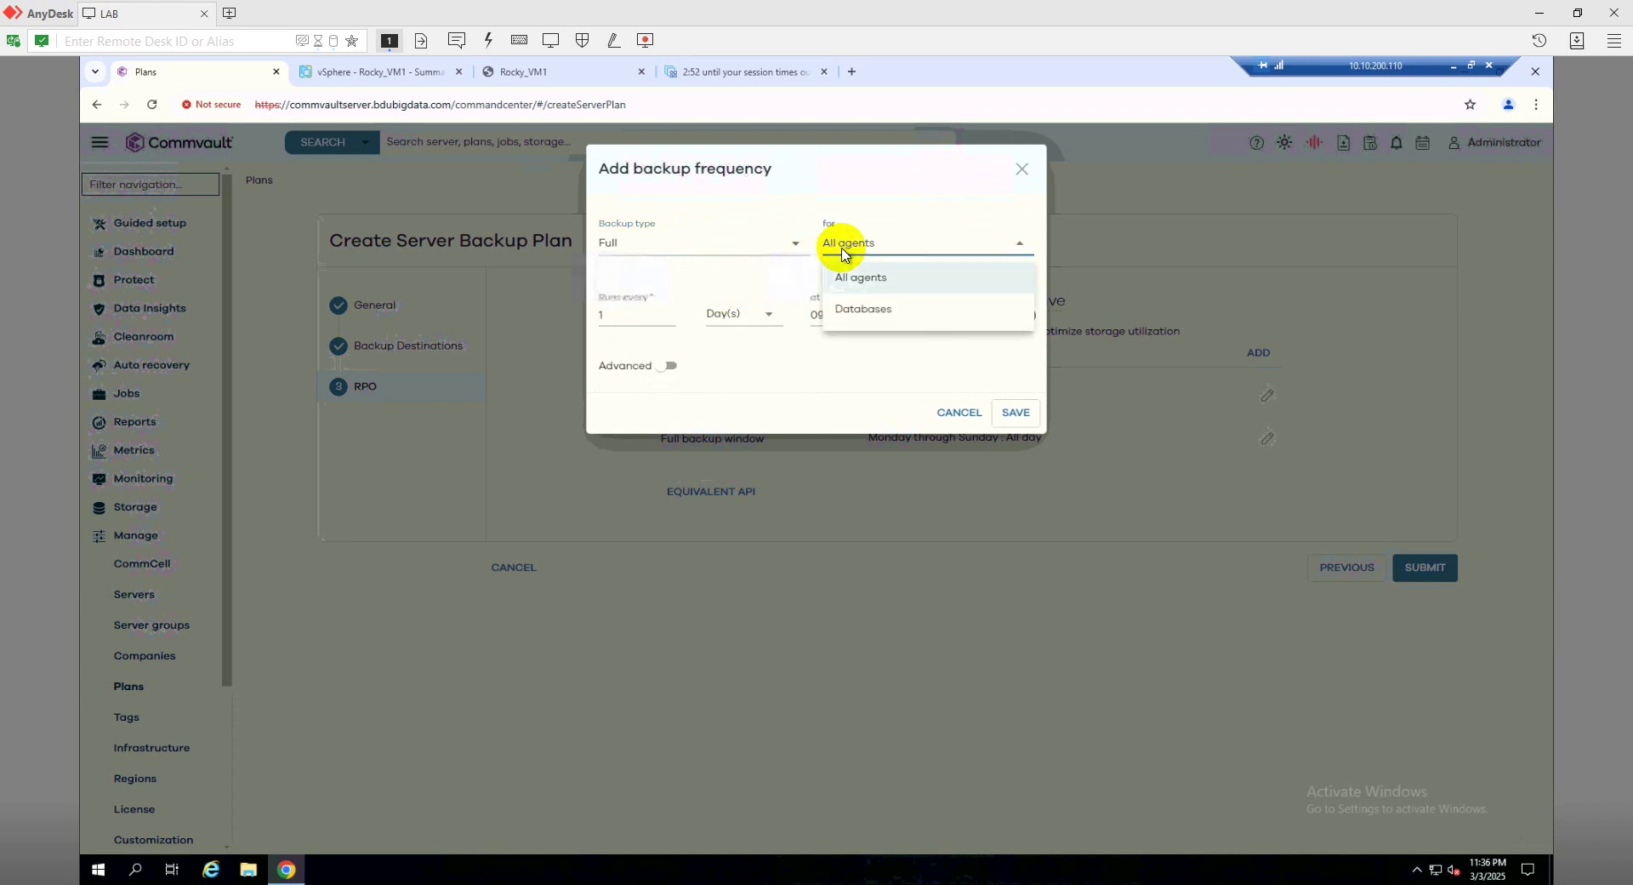
{"action": "left_click", "coordinate": [842, 251]}
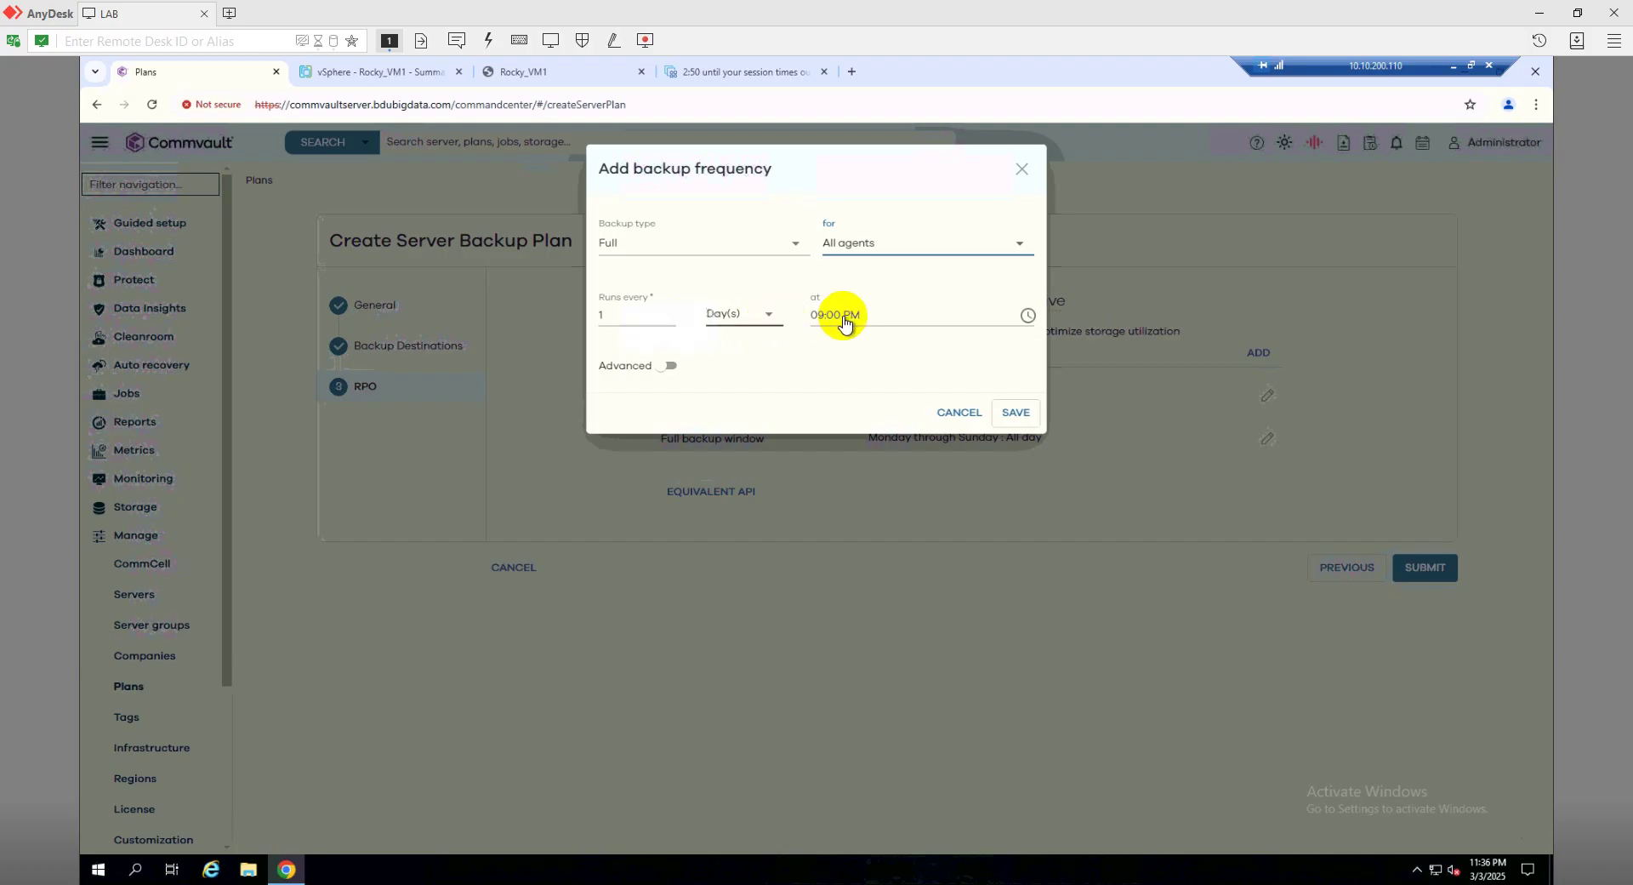
{"action": "left_click", "coordinate": [814, 316]}
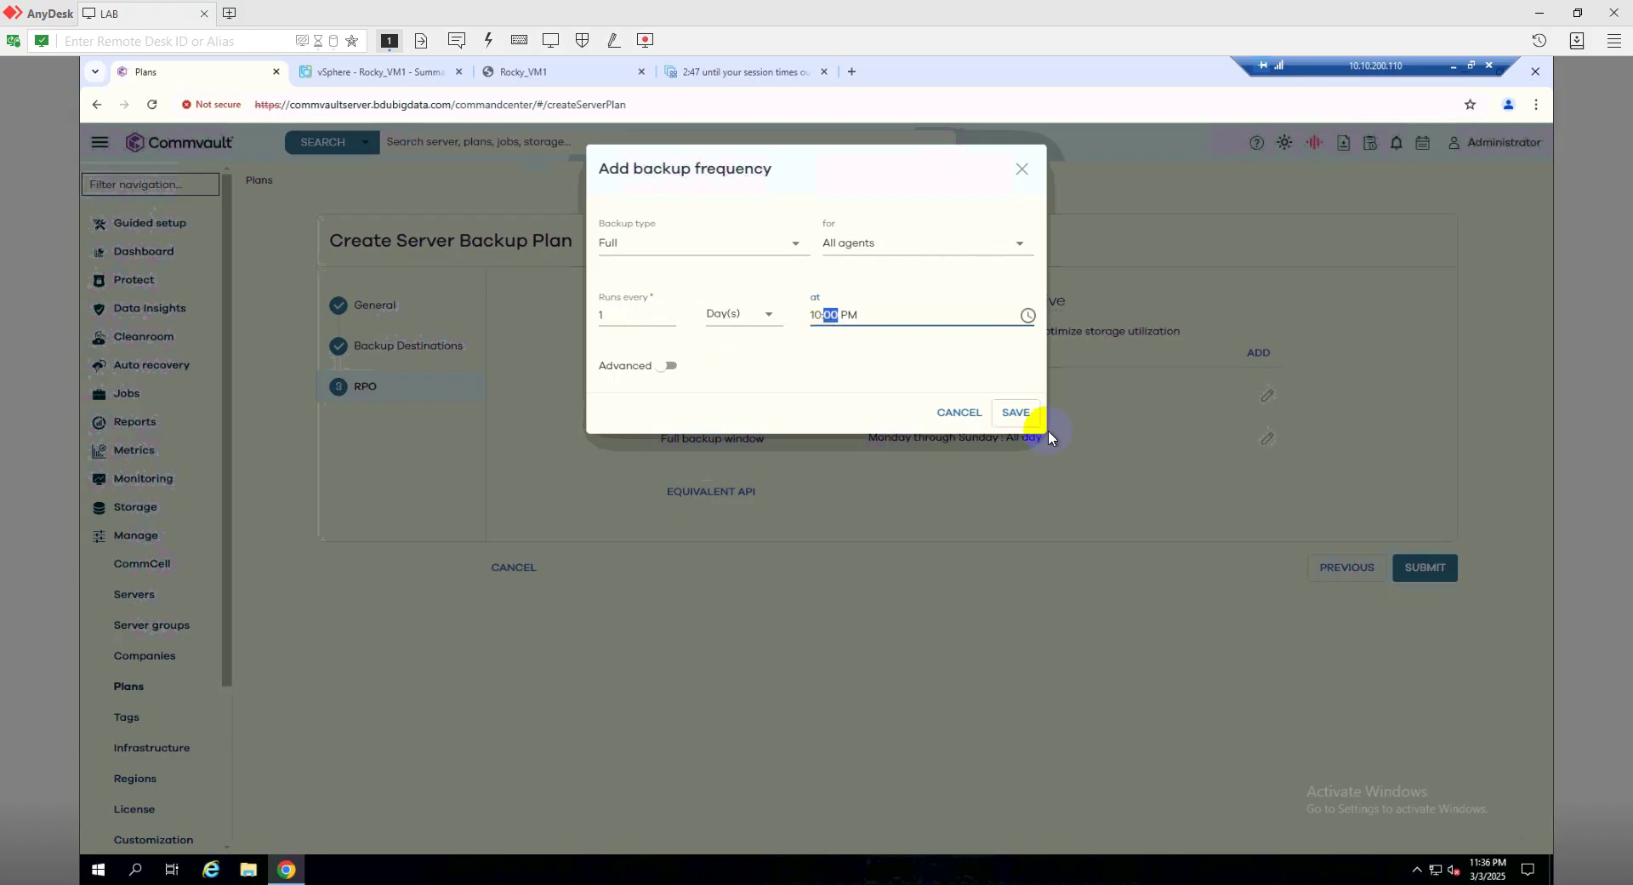
{"action": "left_click", "coordinate": [1017, 413]}
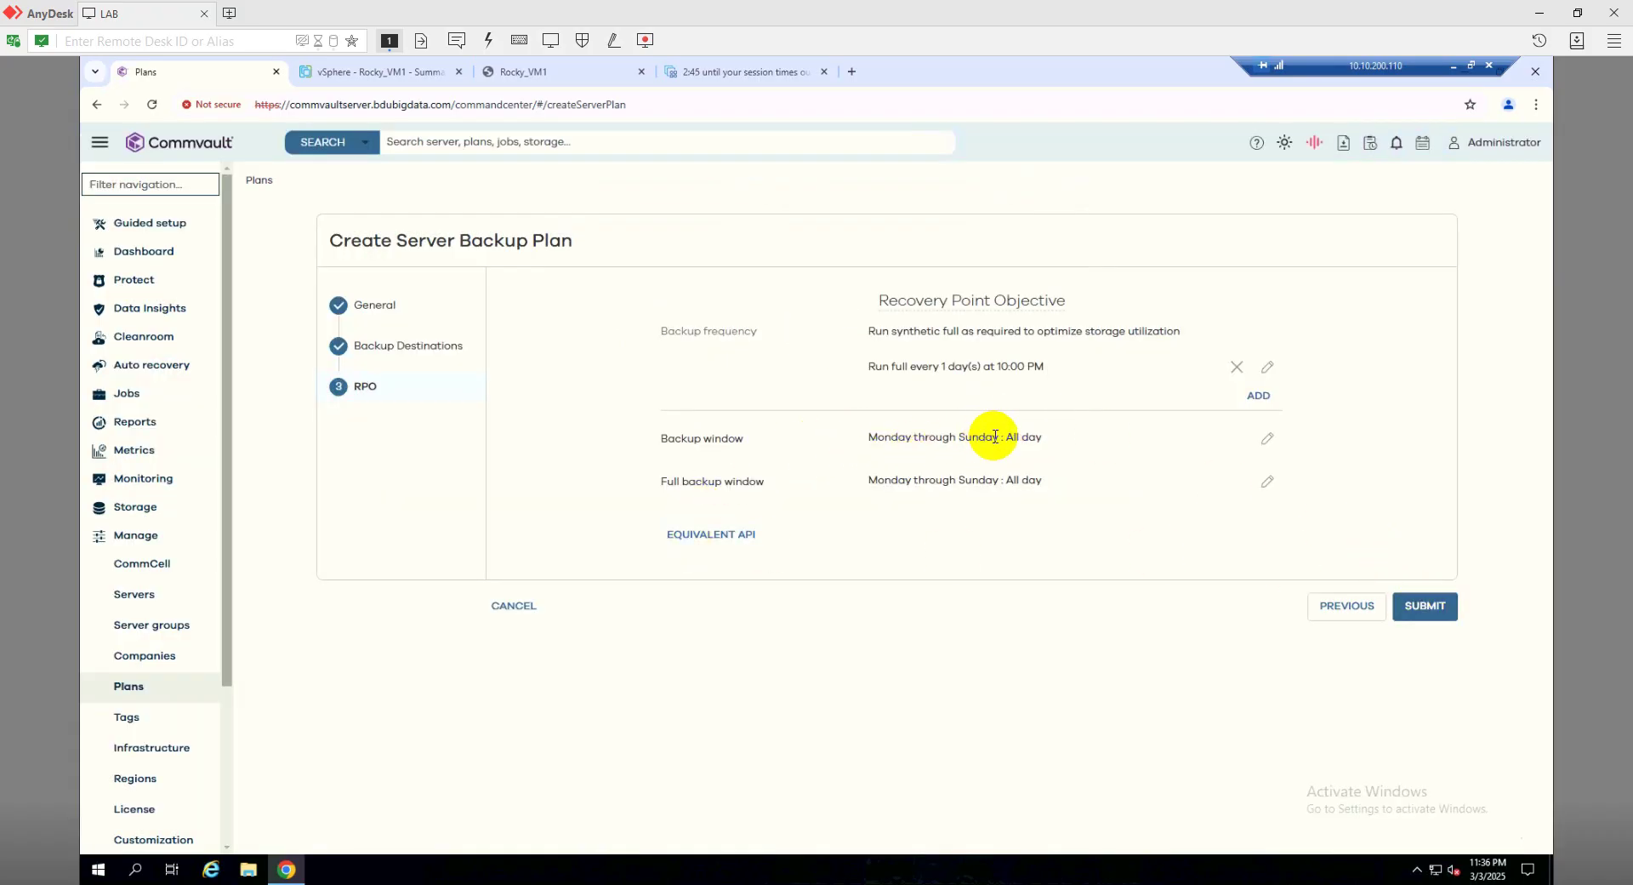
{"action": "left_click", "coordinate": [1426, 607]}
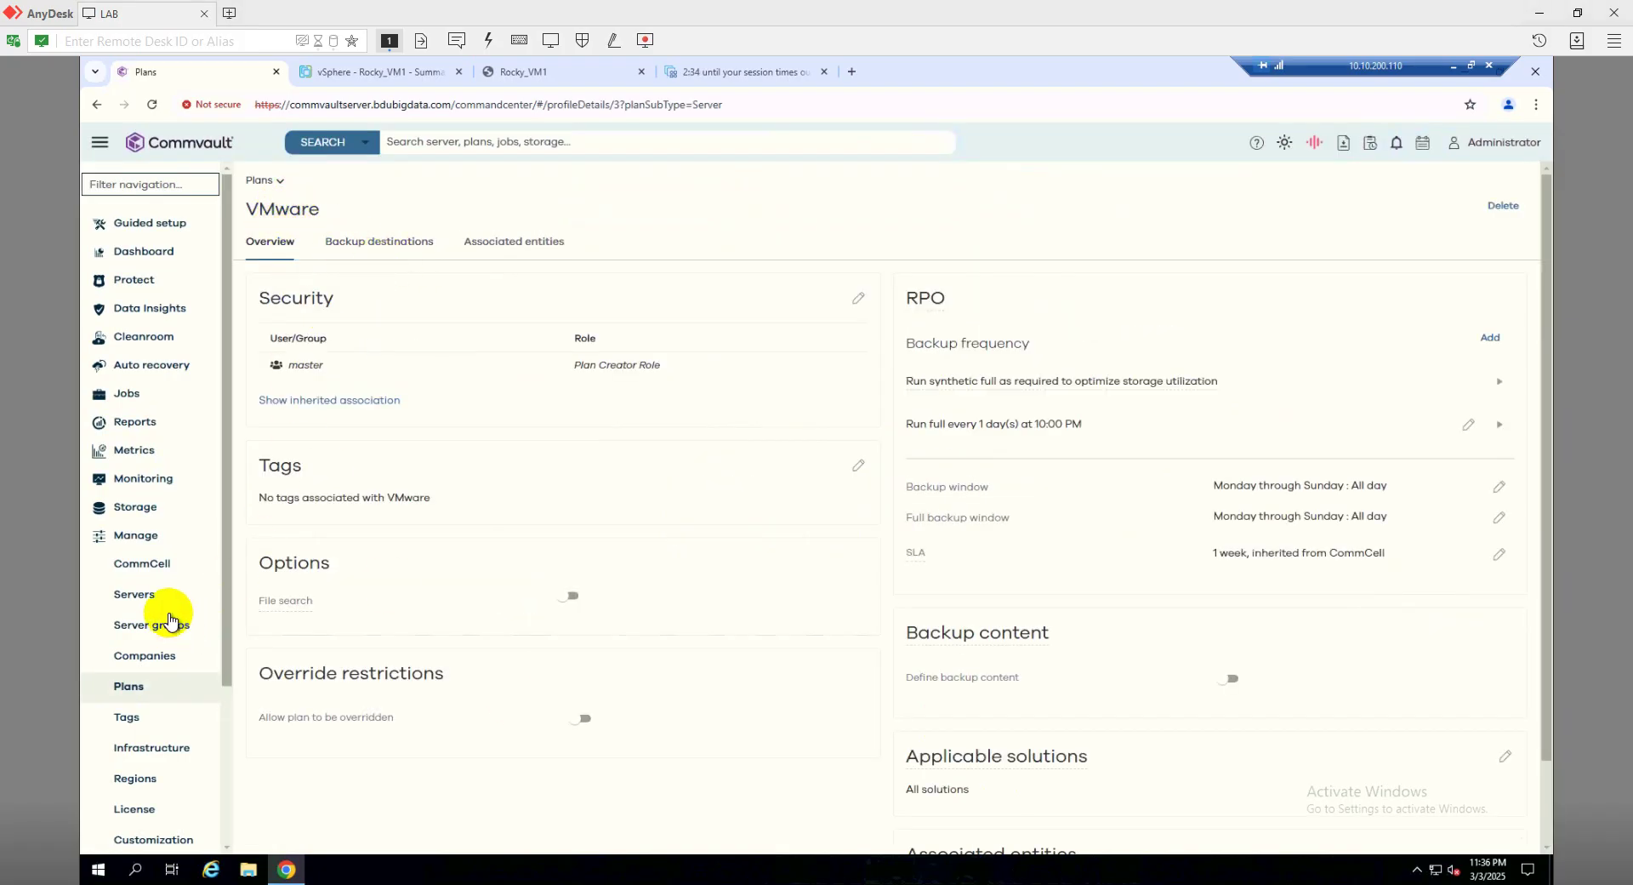
Step: Start a new VM group on the vcsasrv.bdubigdata.com VMware vCenter hypervisor and assign it the VMware plan
{"action": "left_click", "coordinate": [158, 289]}
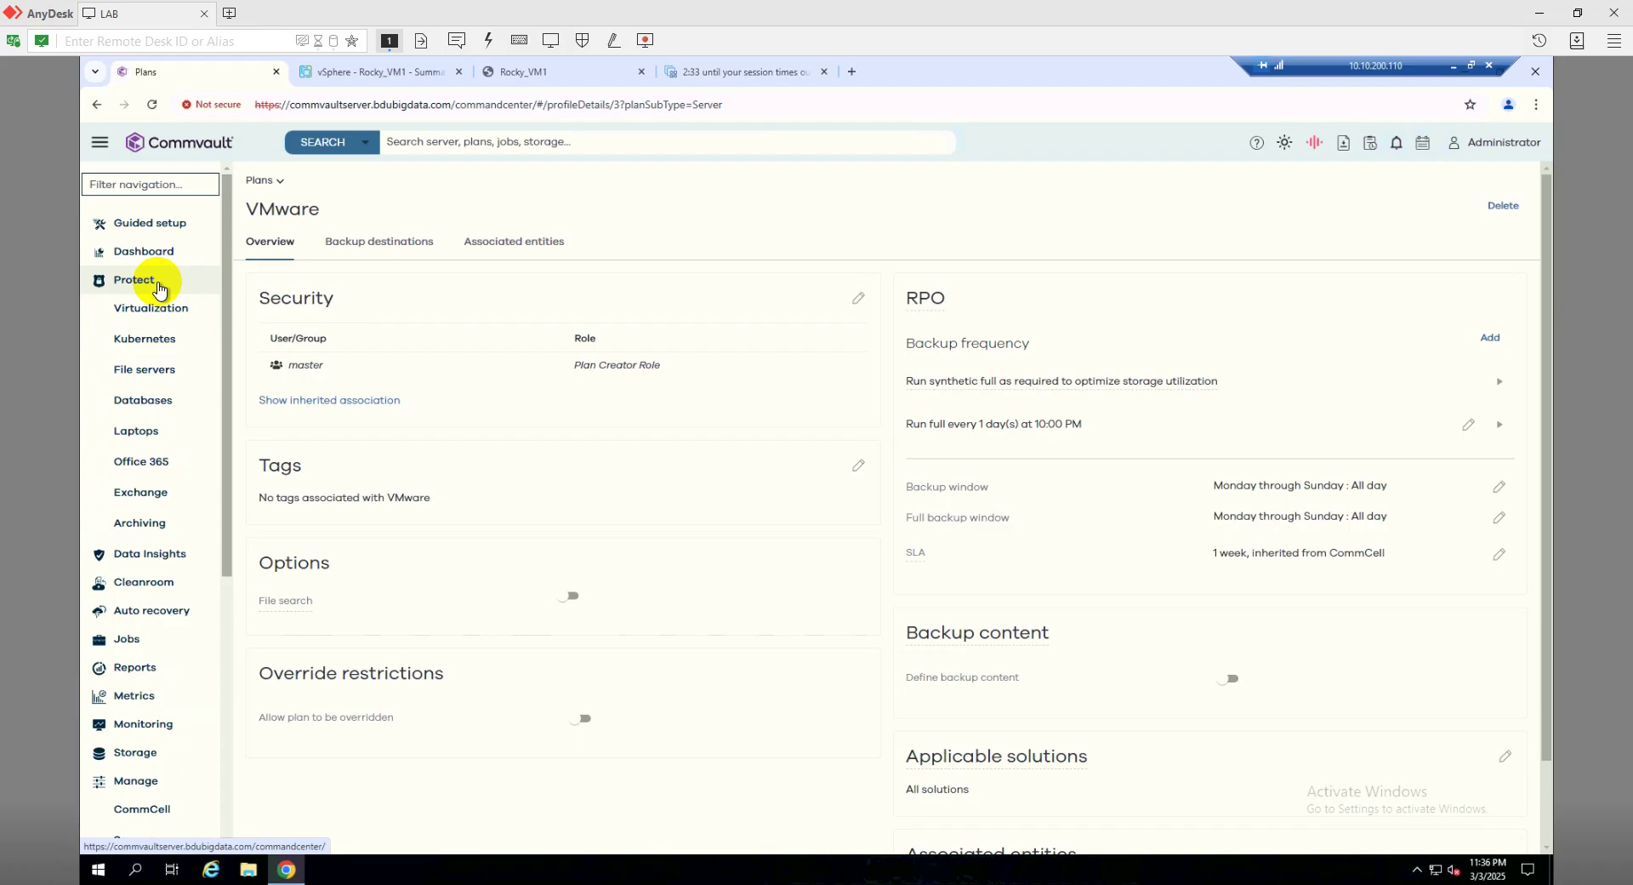
{"action": "left_click", "coordinate": [156, 311]}
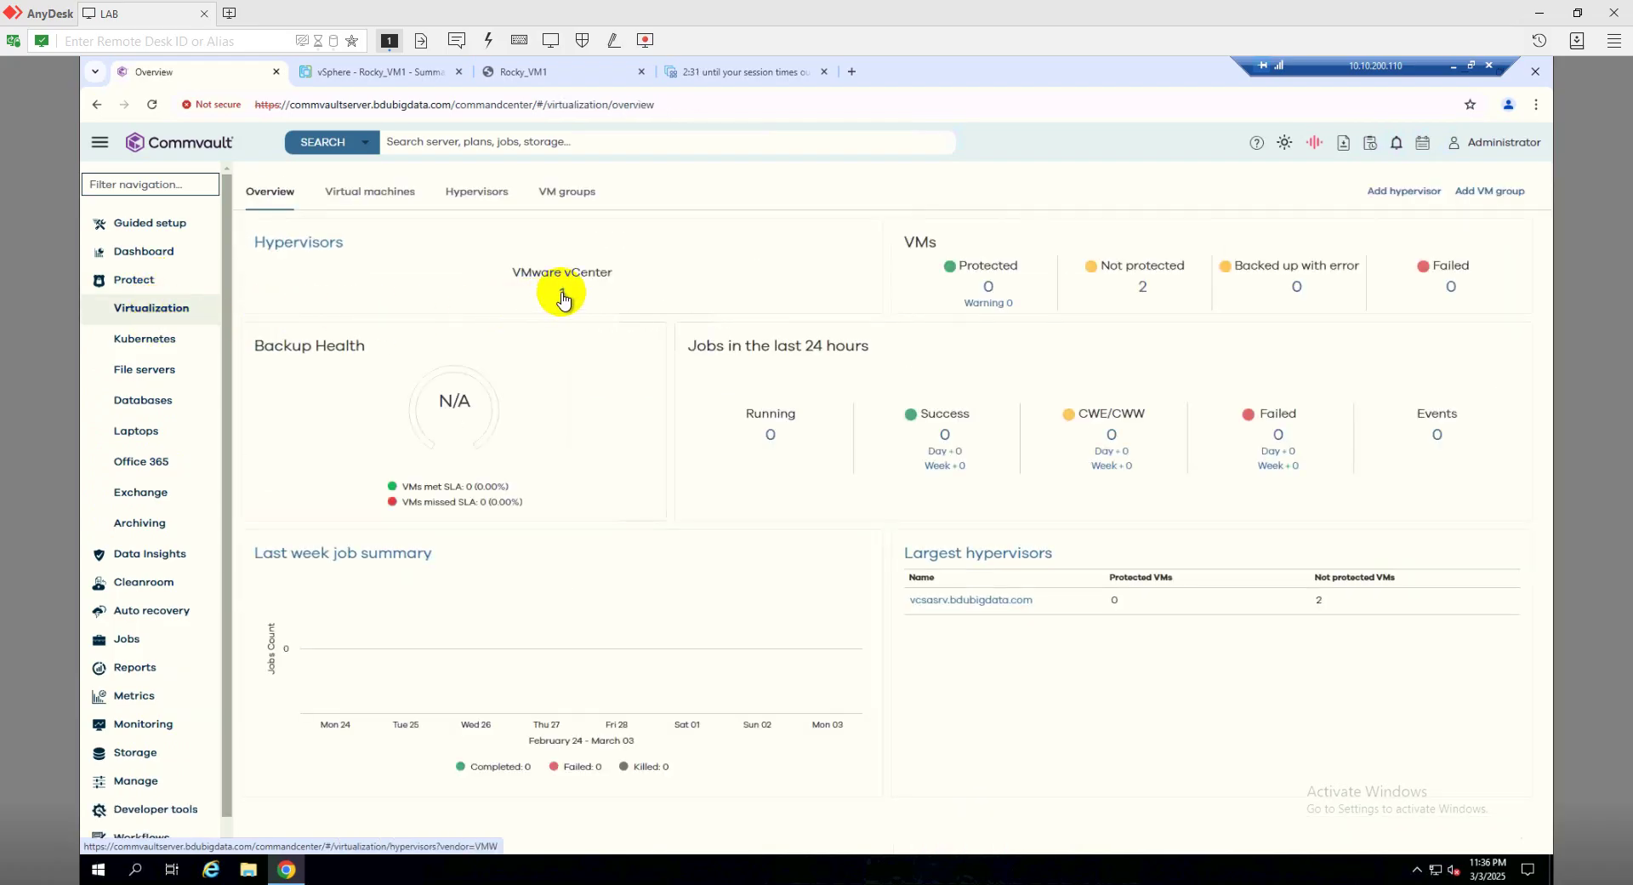
{"action": "left_click", "coordinate": [561, 296]}
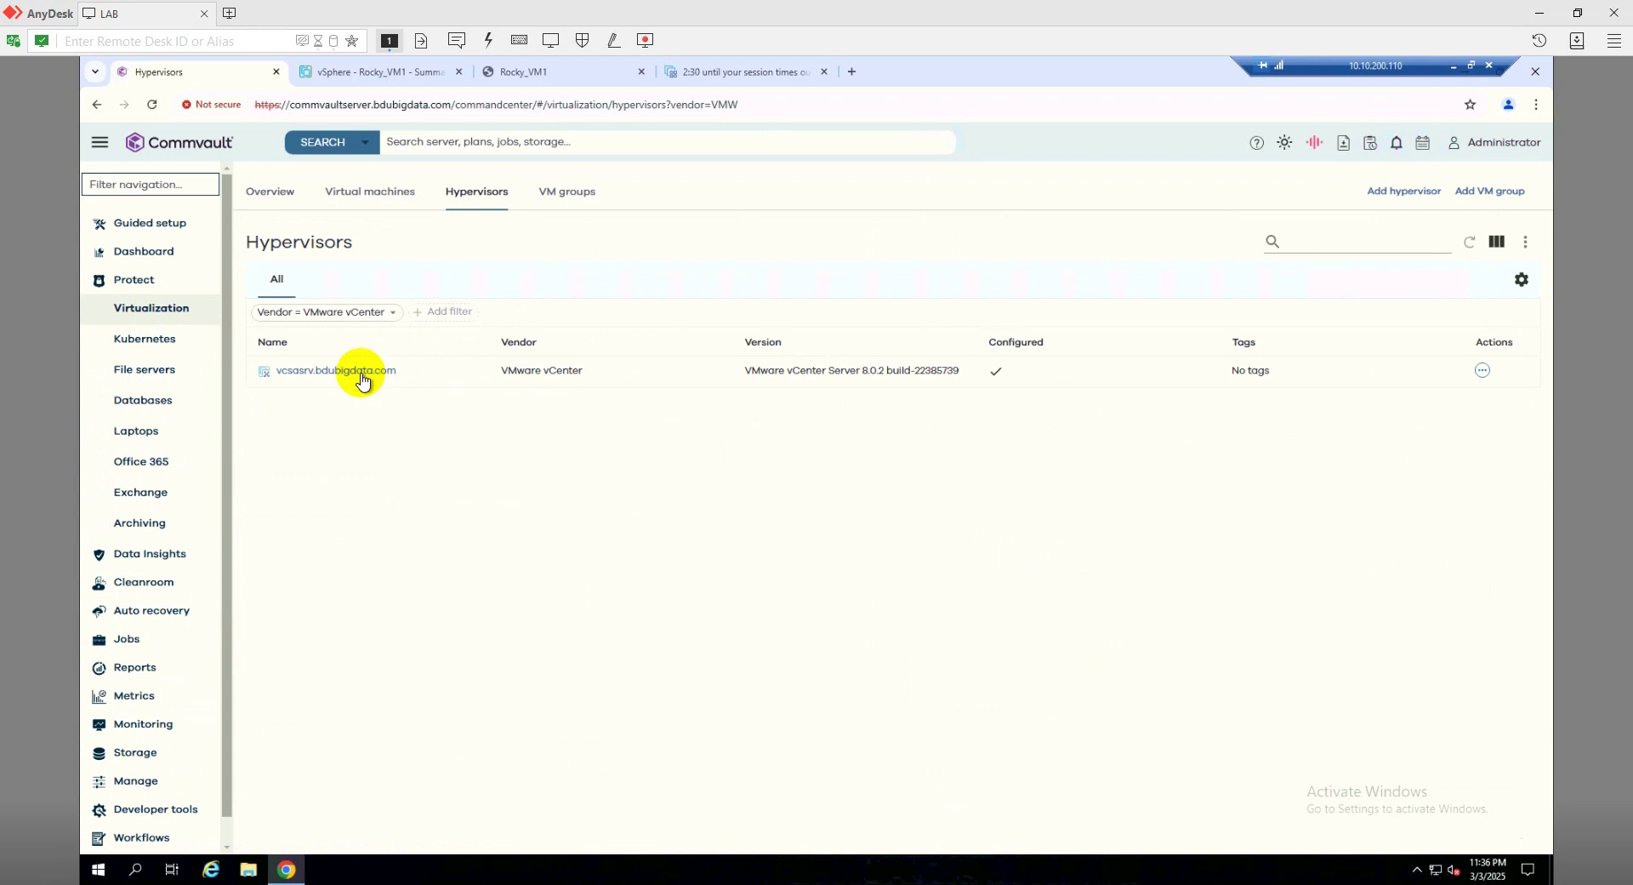
{"action": "left_click", "coordinate": [361, 374]}
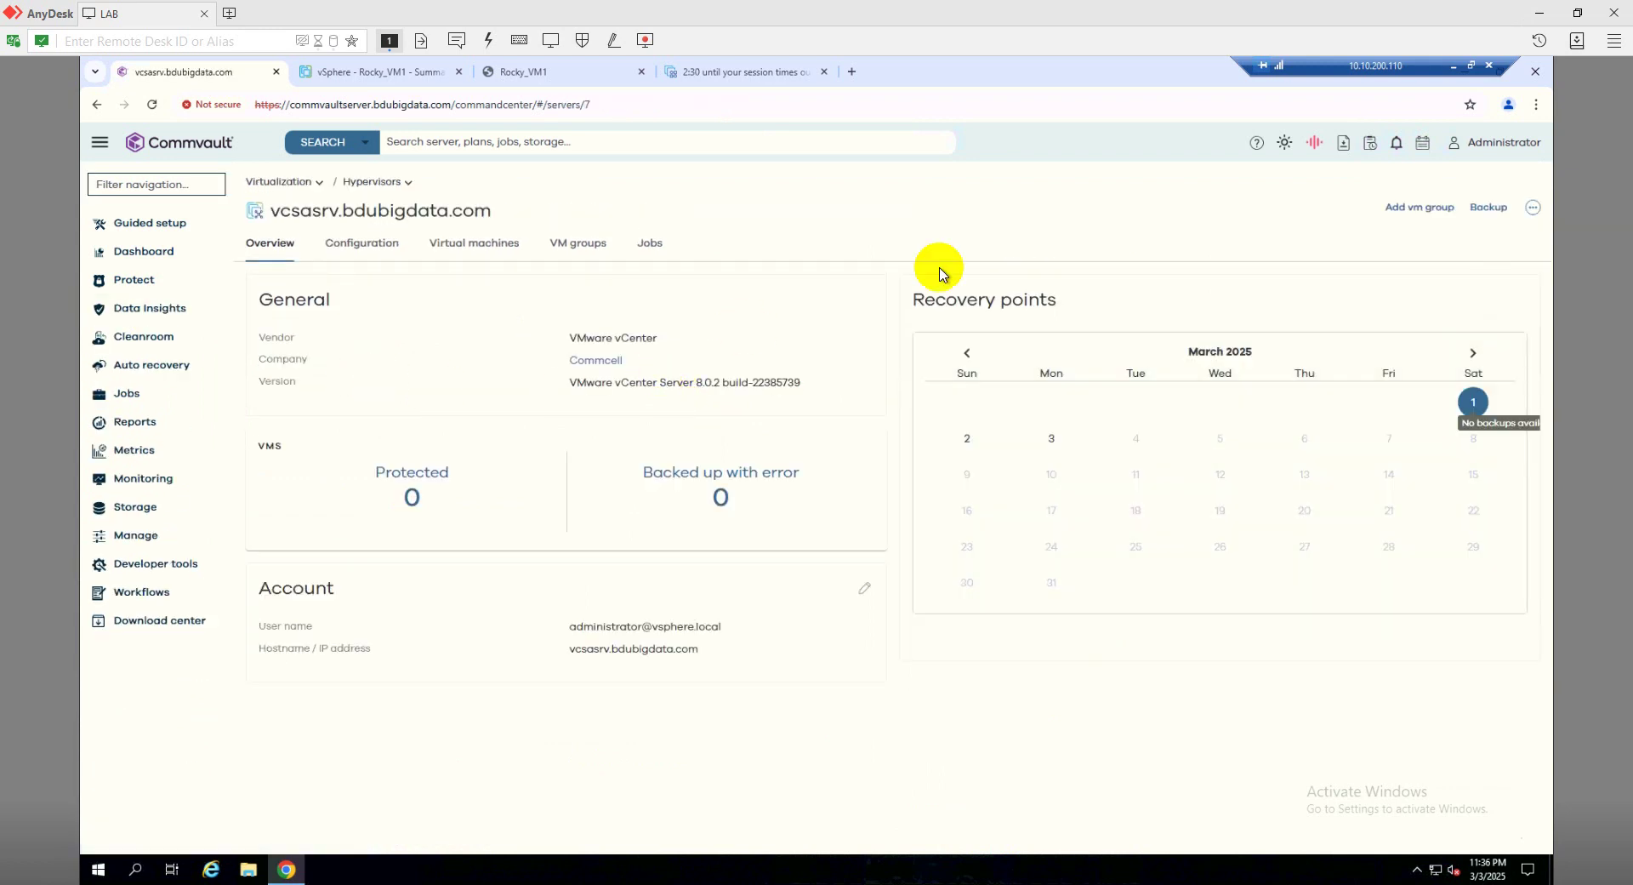
{"action": "left_click", "coordinate": [1419, 213]}
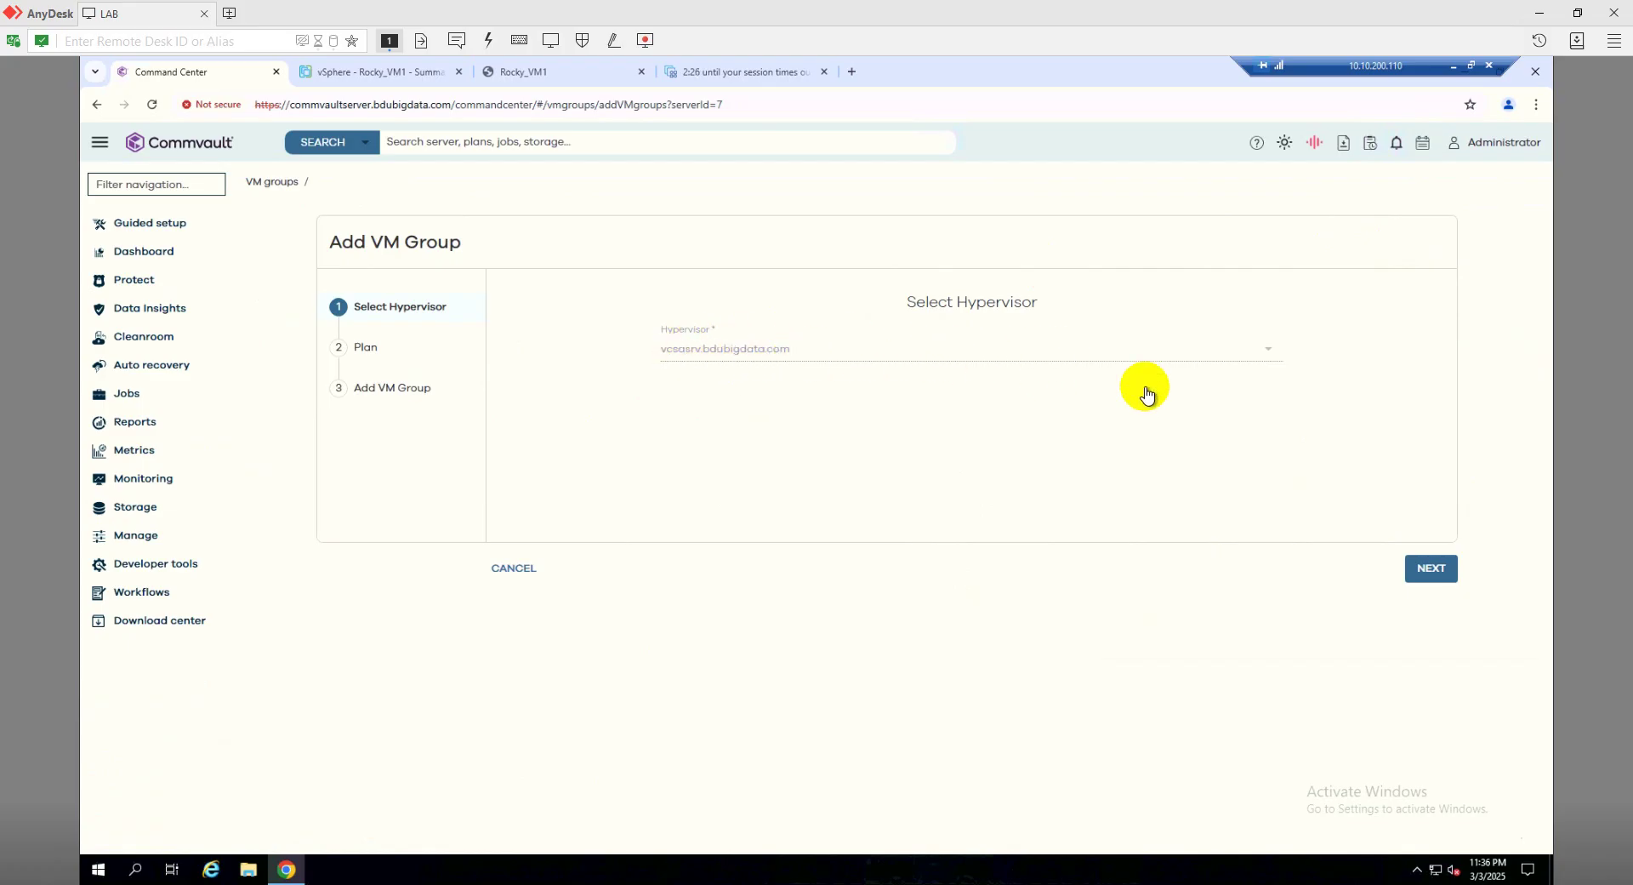
{"action": "left_click", "coordinate": [1431, 570]}
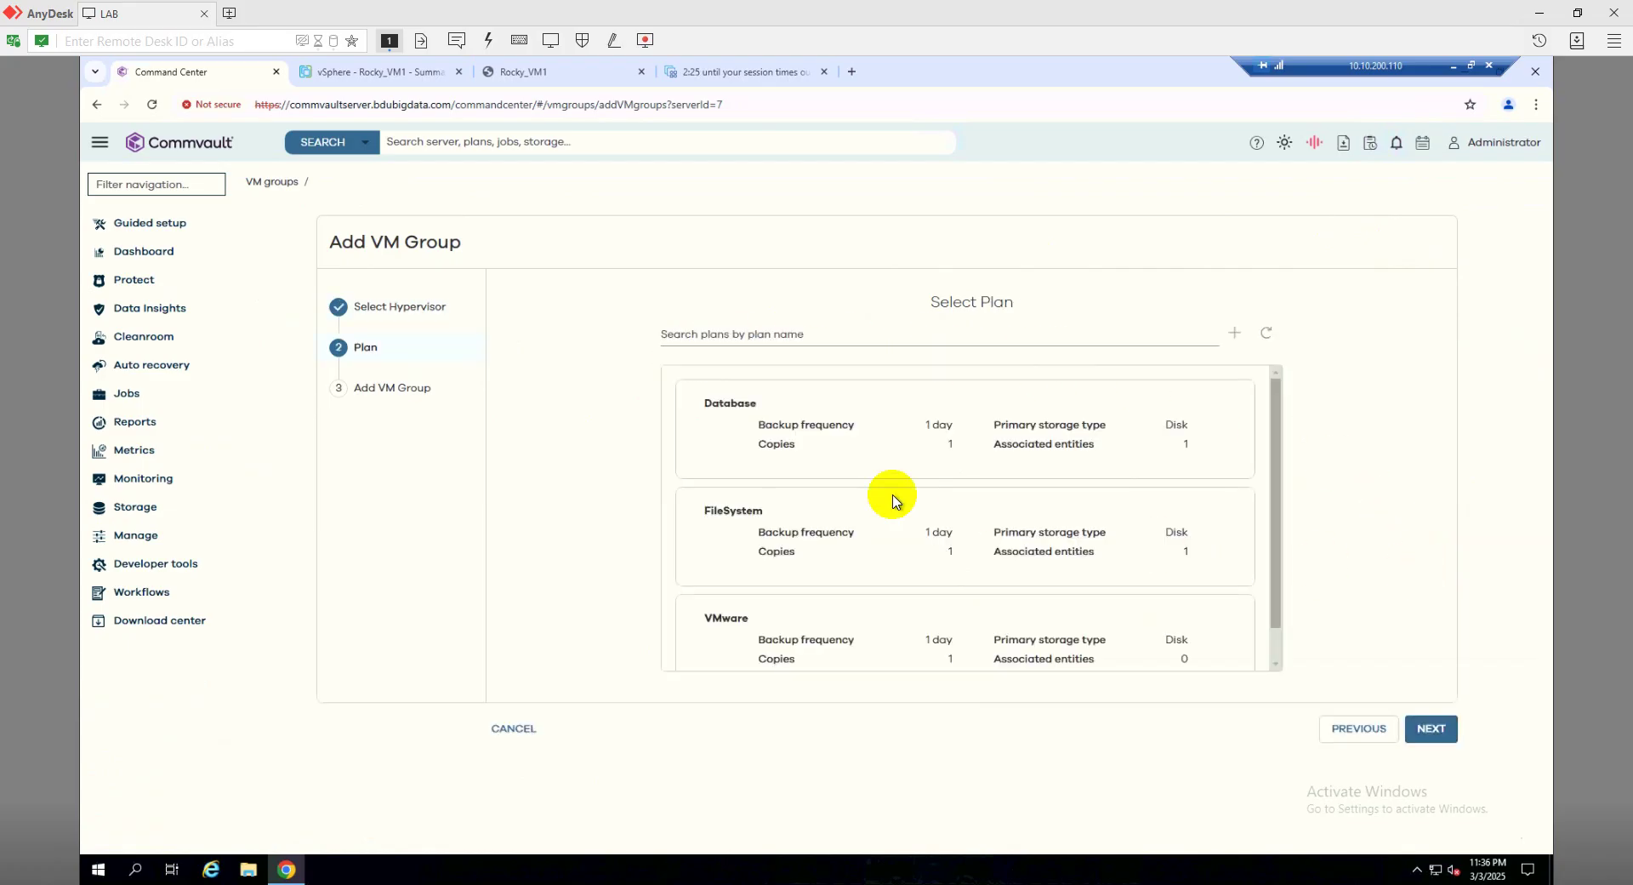
{"action": "left_click", "coordinate": [763, 630]}
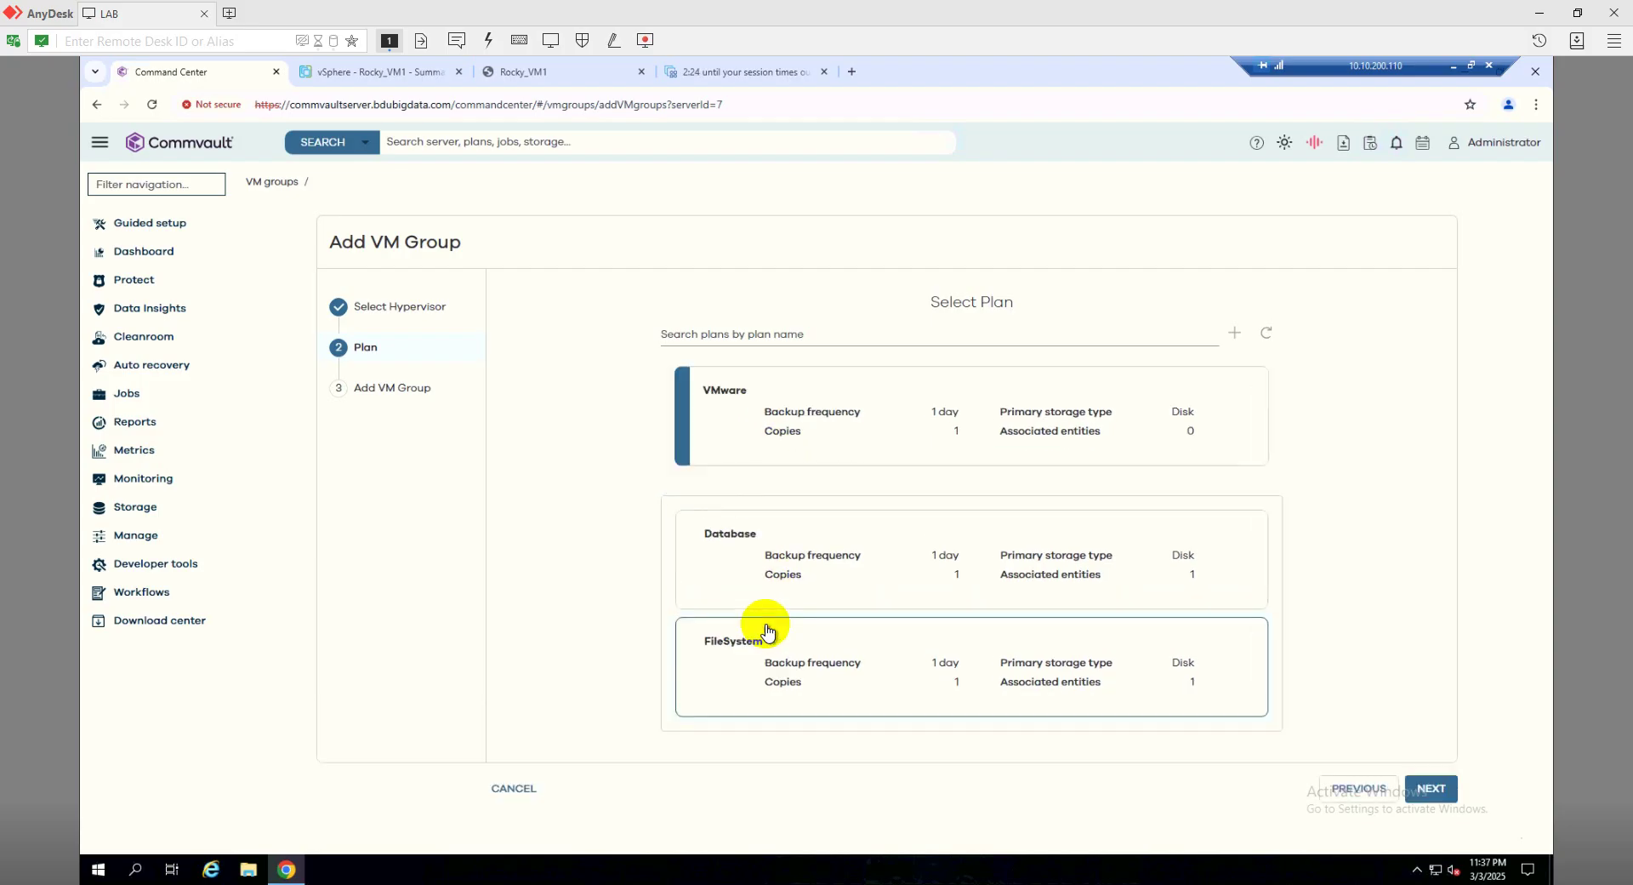
{"action": "left_click", "coordinate": [1432, 788]}
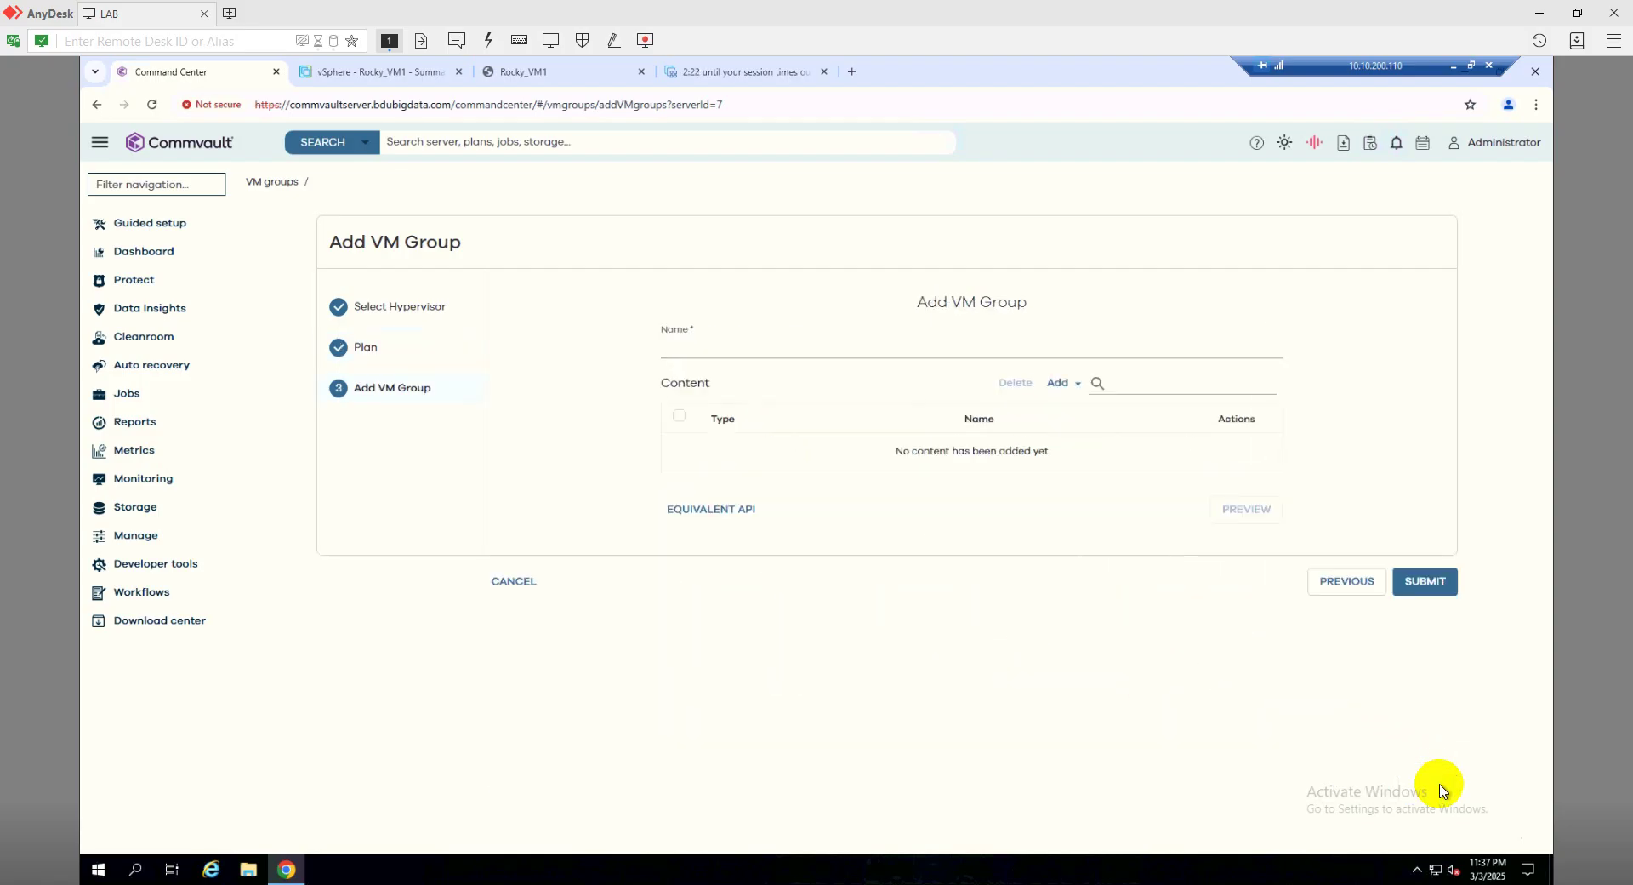
Step: Name the VM group TestGroup, add Rocky_VM1 from the CloudTech cluster as its content, and submit the group
{"action": "left_click", "coordinate": [755, 349]}
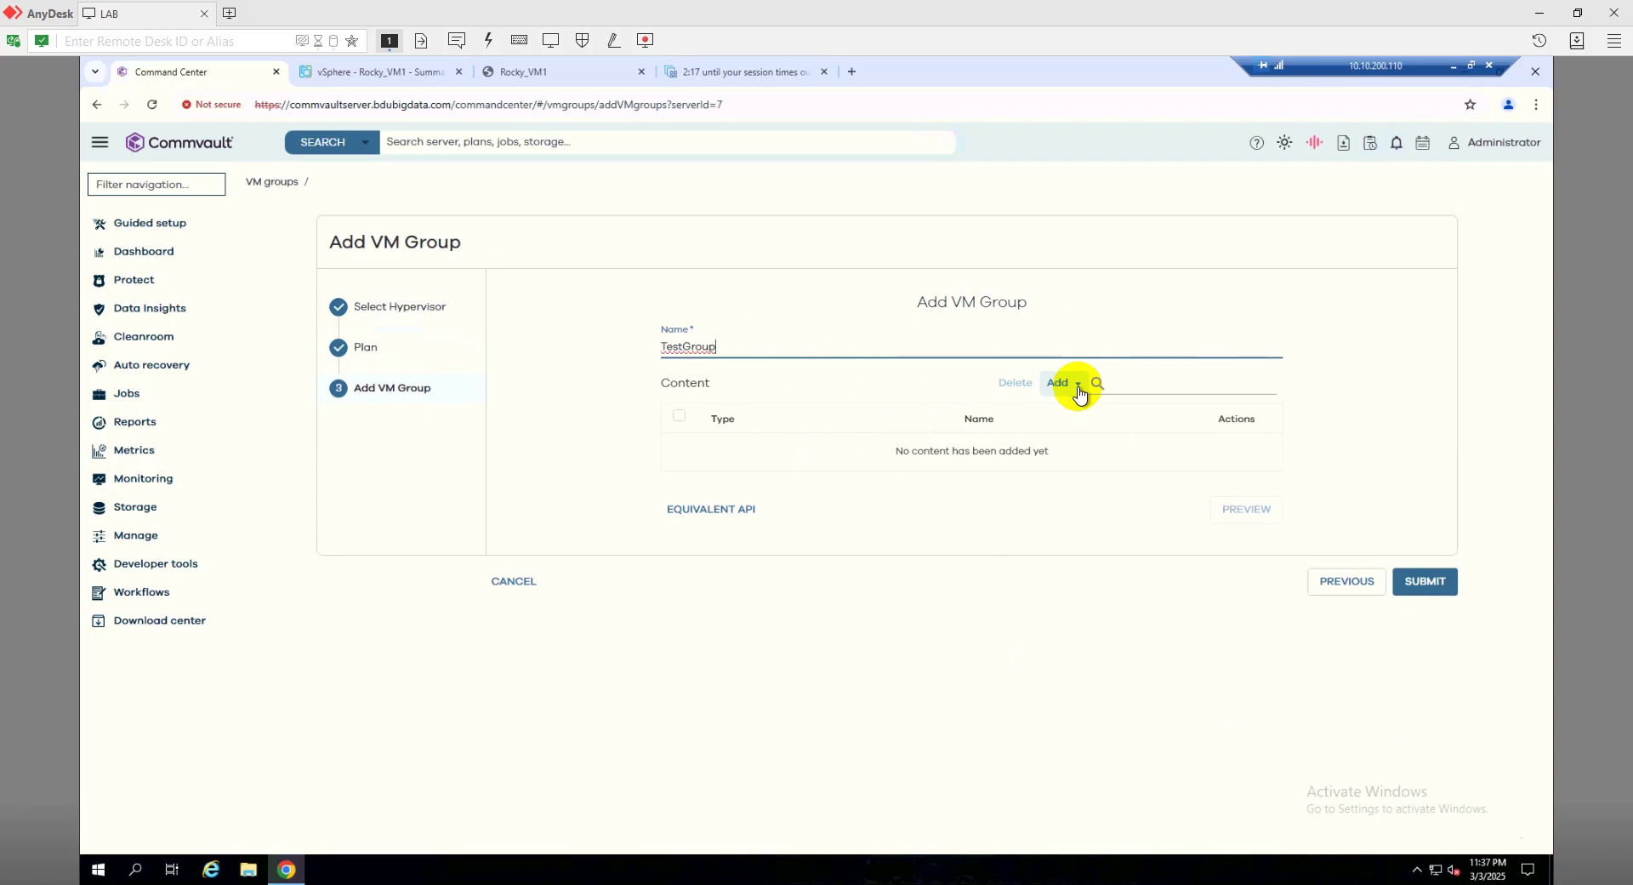
{"action": "left_click", "coordinate": [1065, 385]}
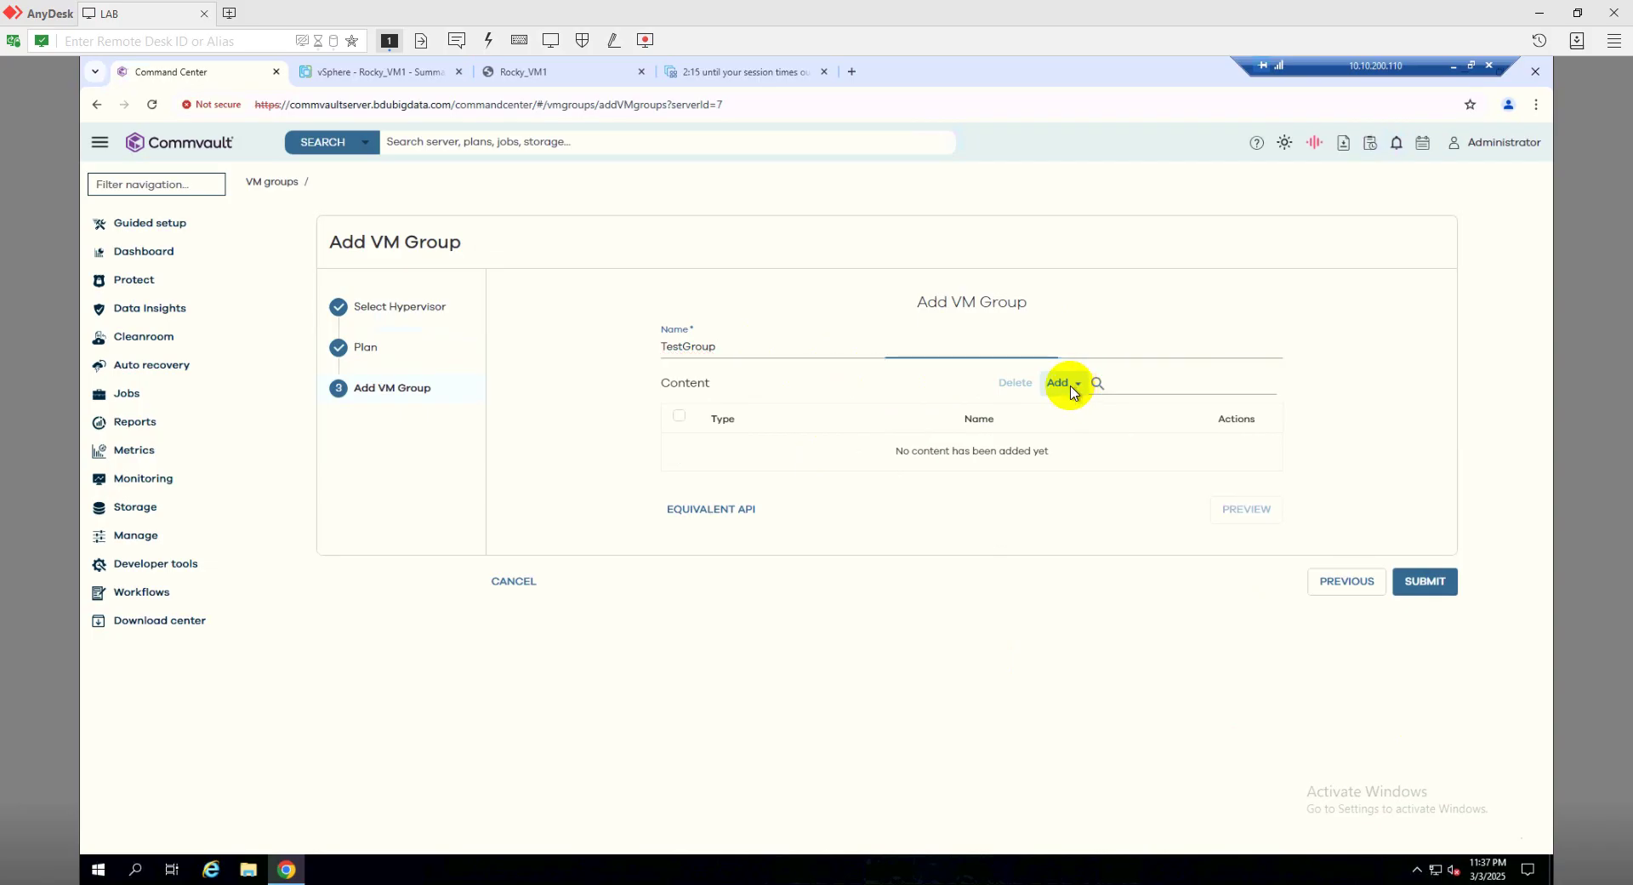
{"action": "left_click", "coordinate": [1071, 442]}
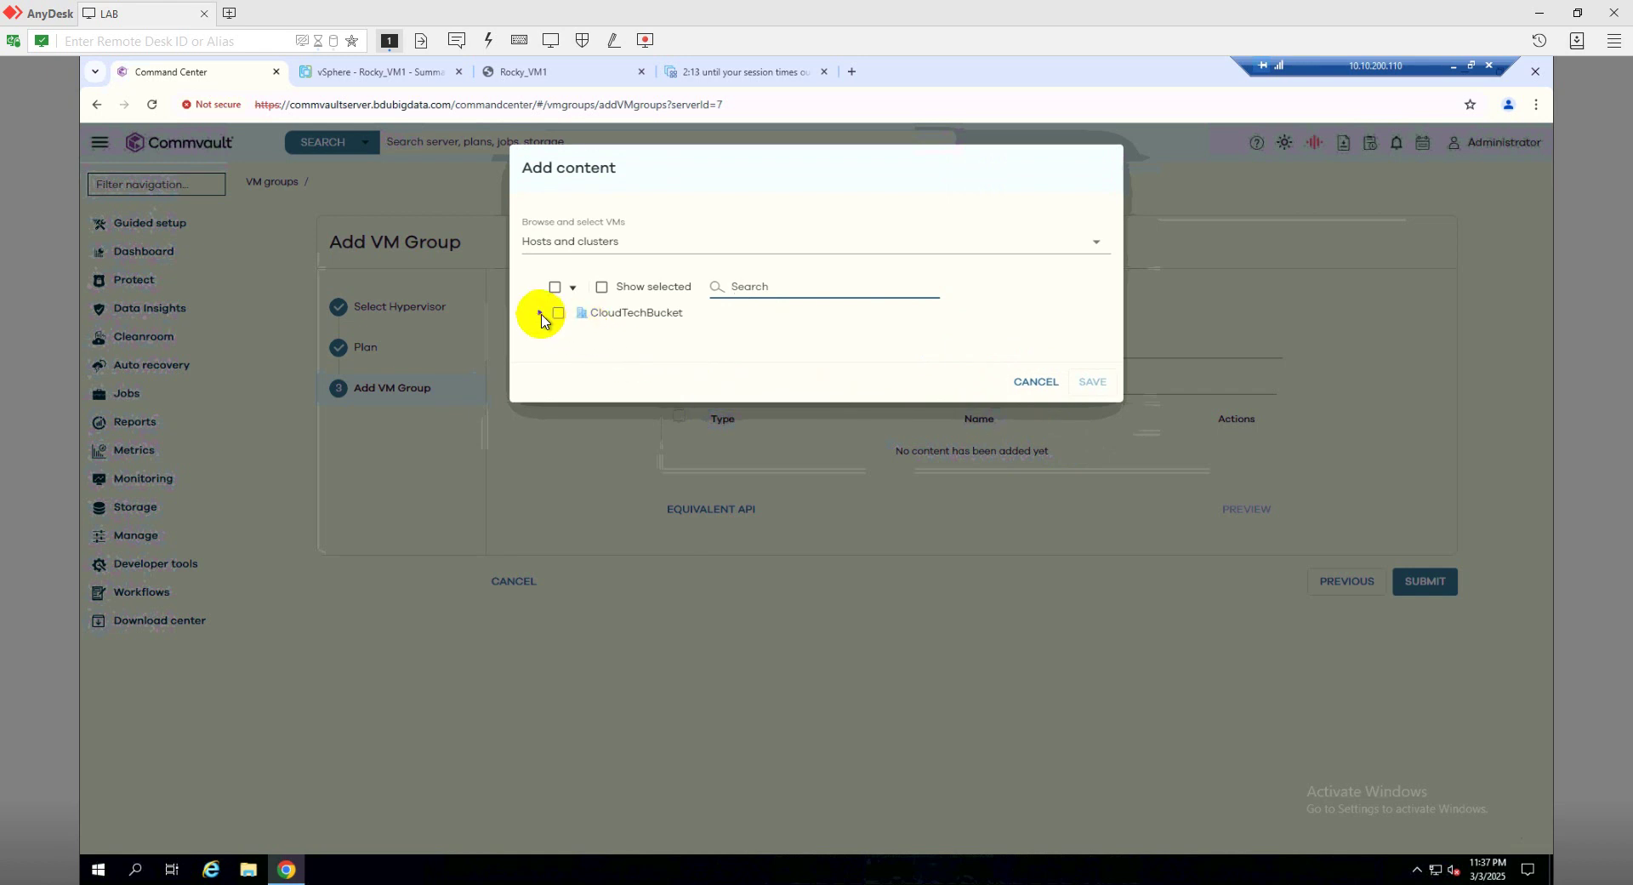
{"action": "left_click", "coordinate": [539, 314]}
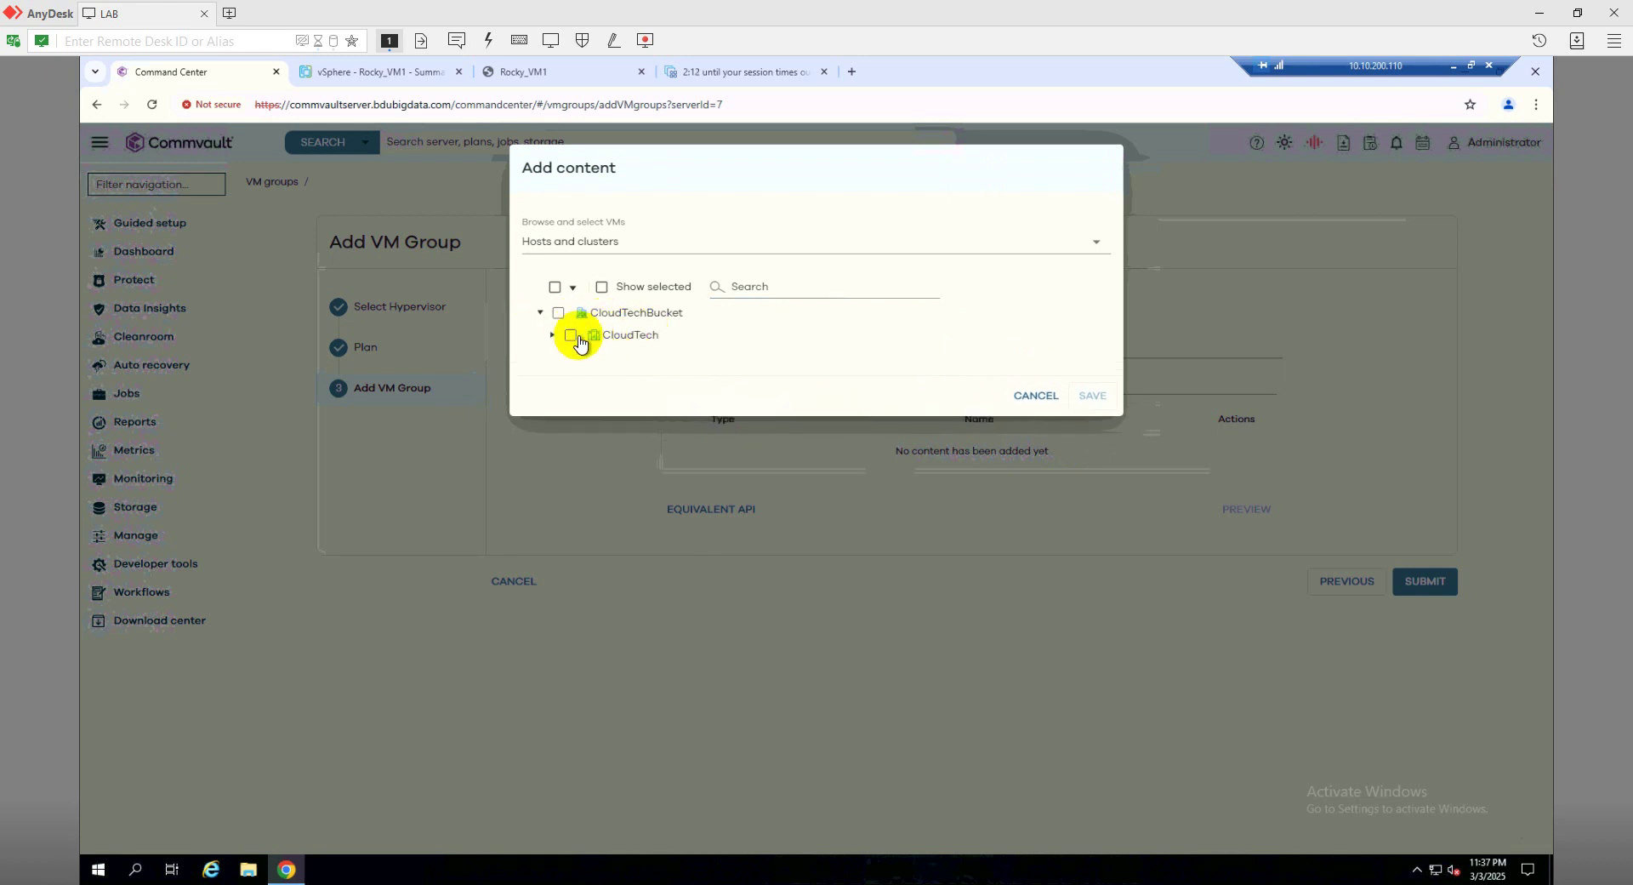
{"action": "left_click", "coordinate": [555, 338]}
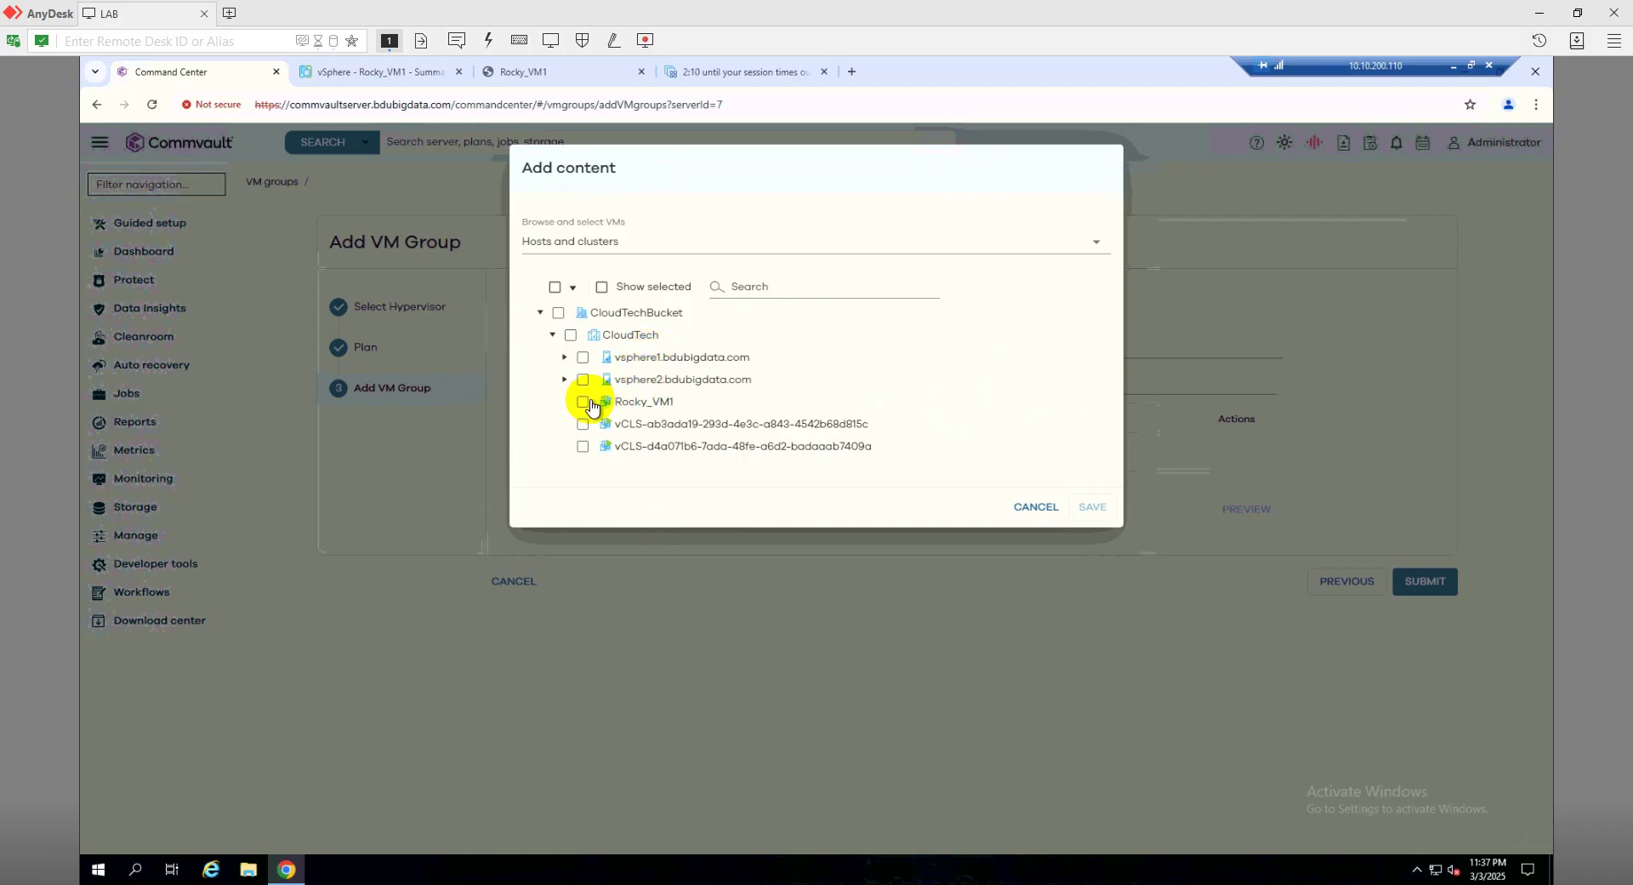
{"action": "left_click", "coordinate": [585, 403]}
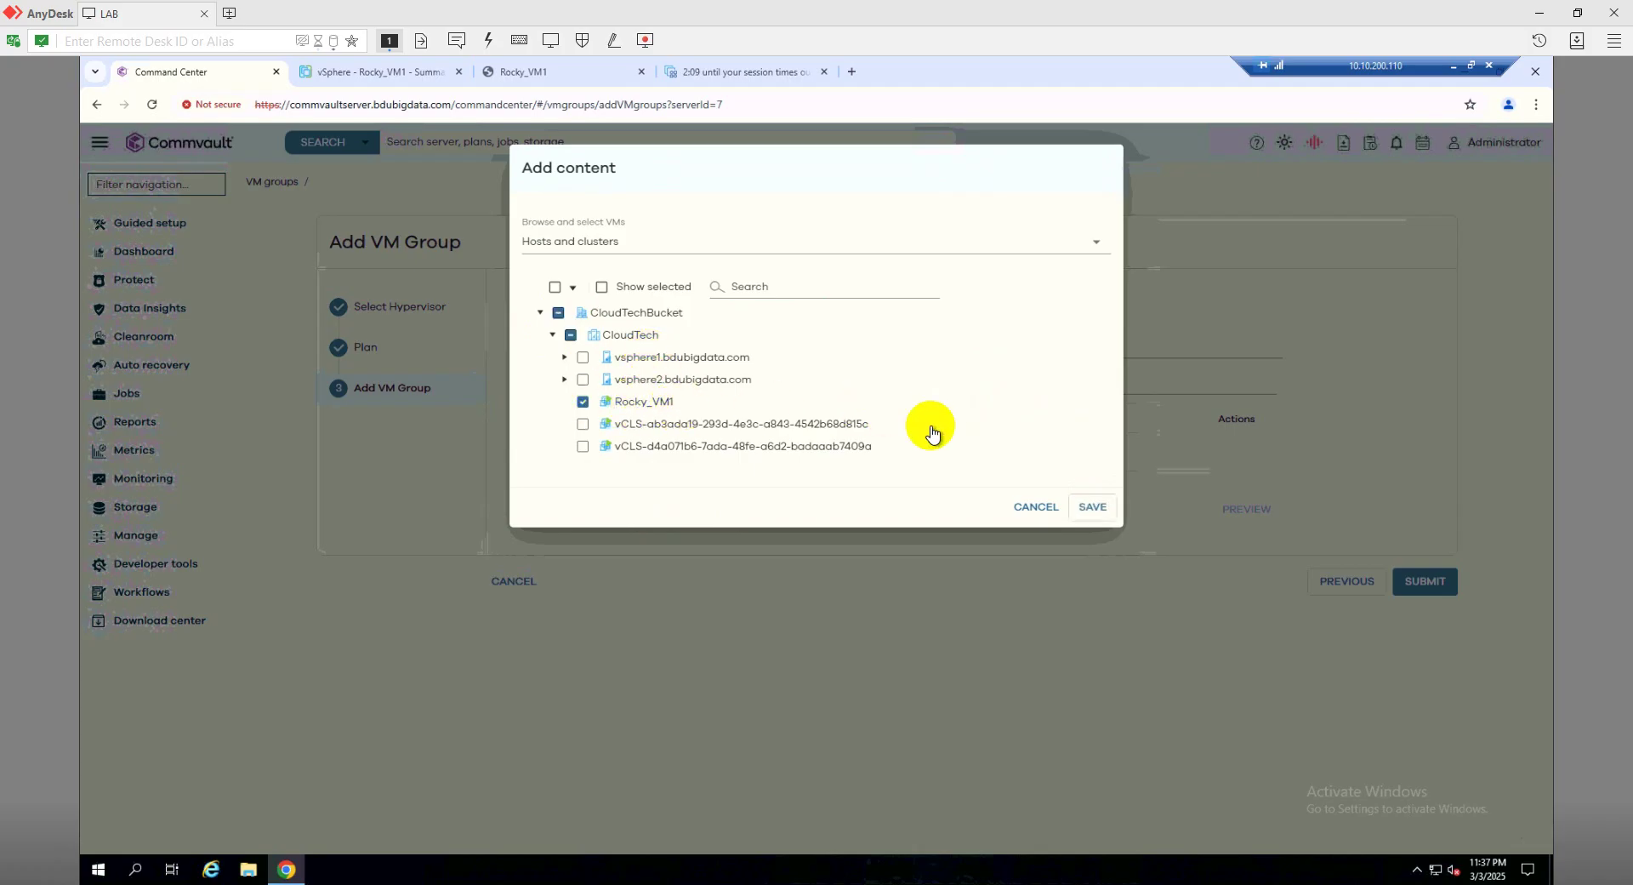
{"action": "left_click", "coordinate": [1095, 509]}
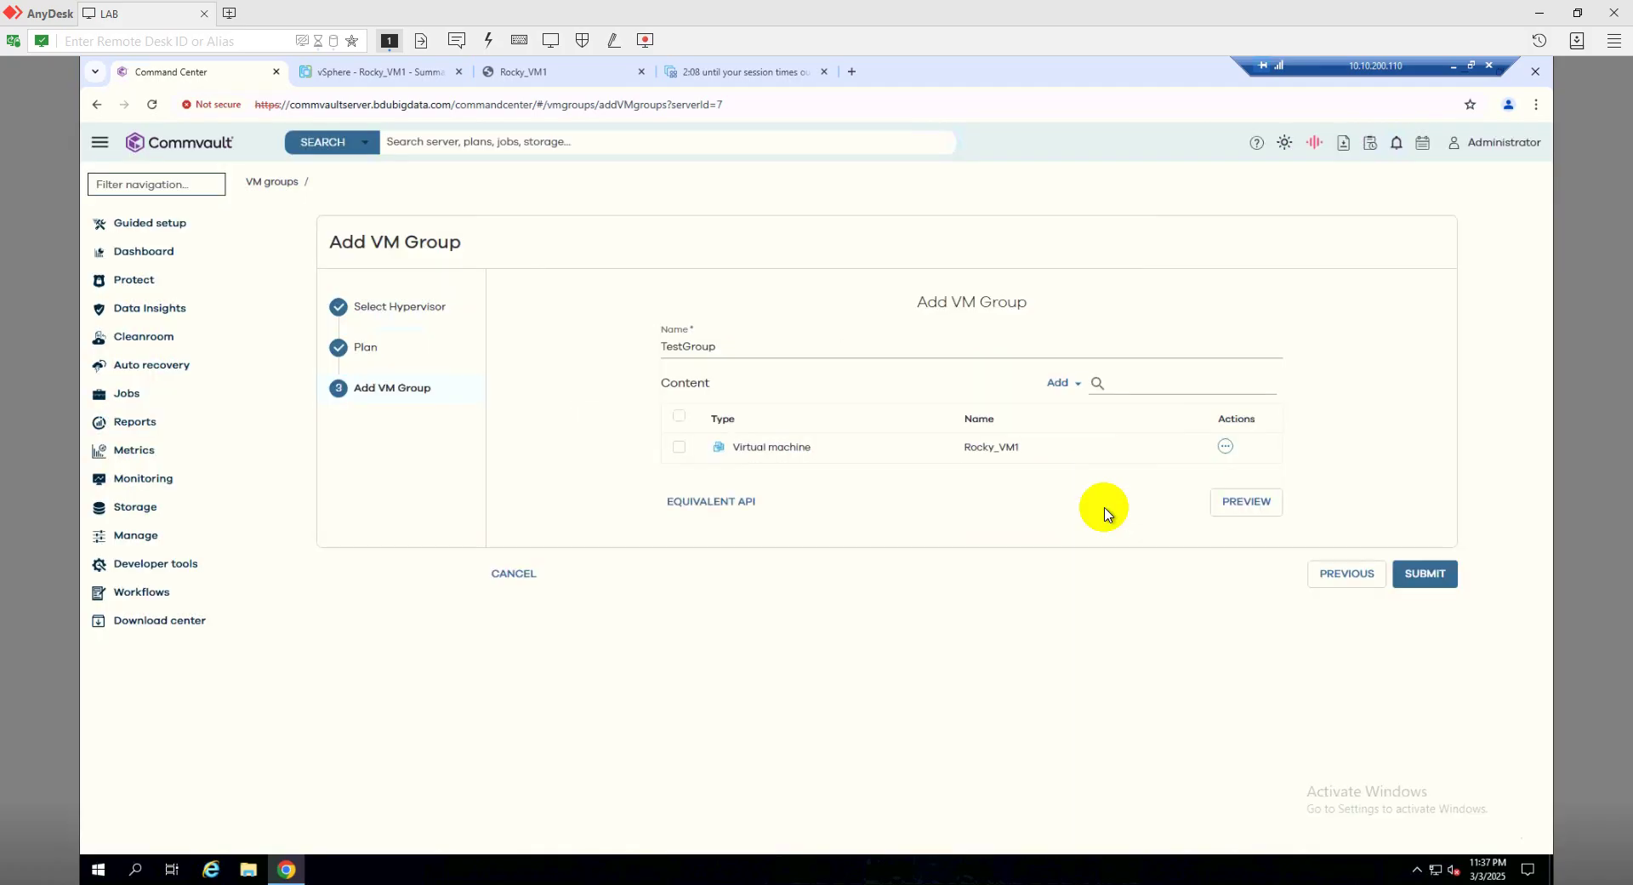
{"action": "left_click", "coordinate": [679, 449]}
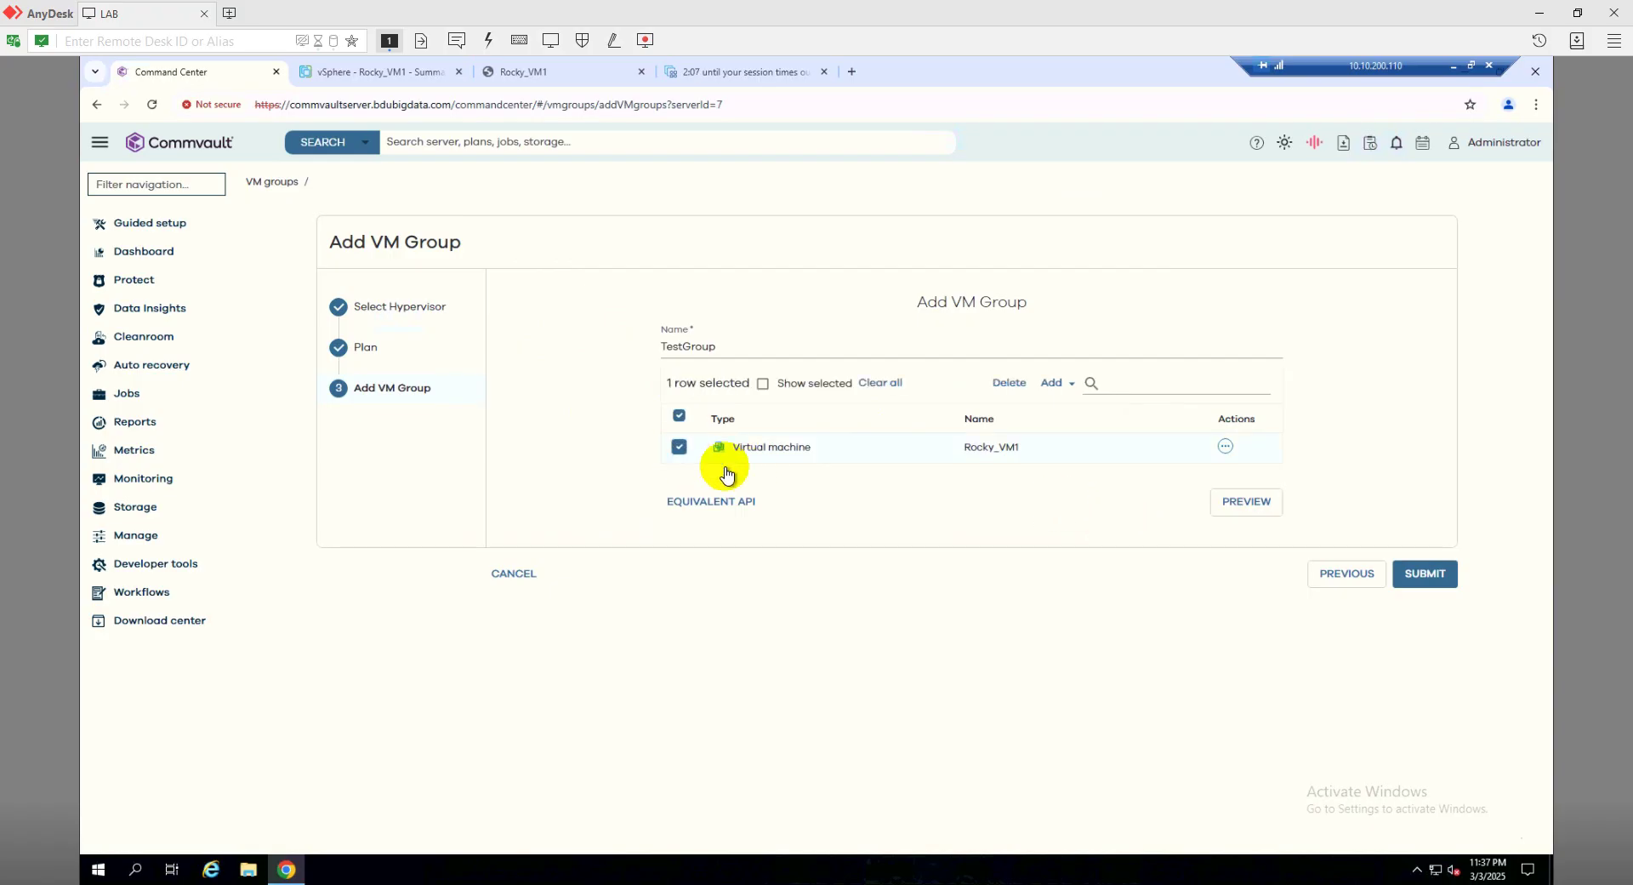
{"action": "left_click", "coordinate": [1429, 574]}
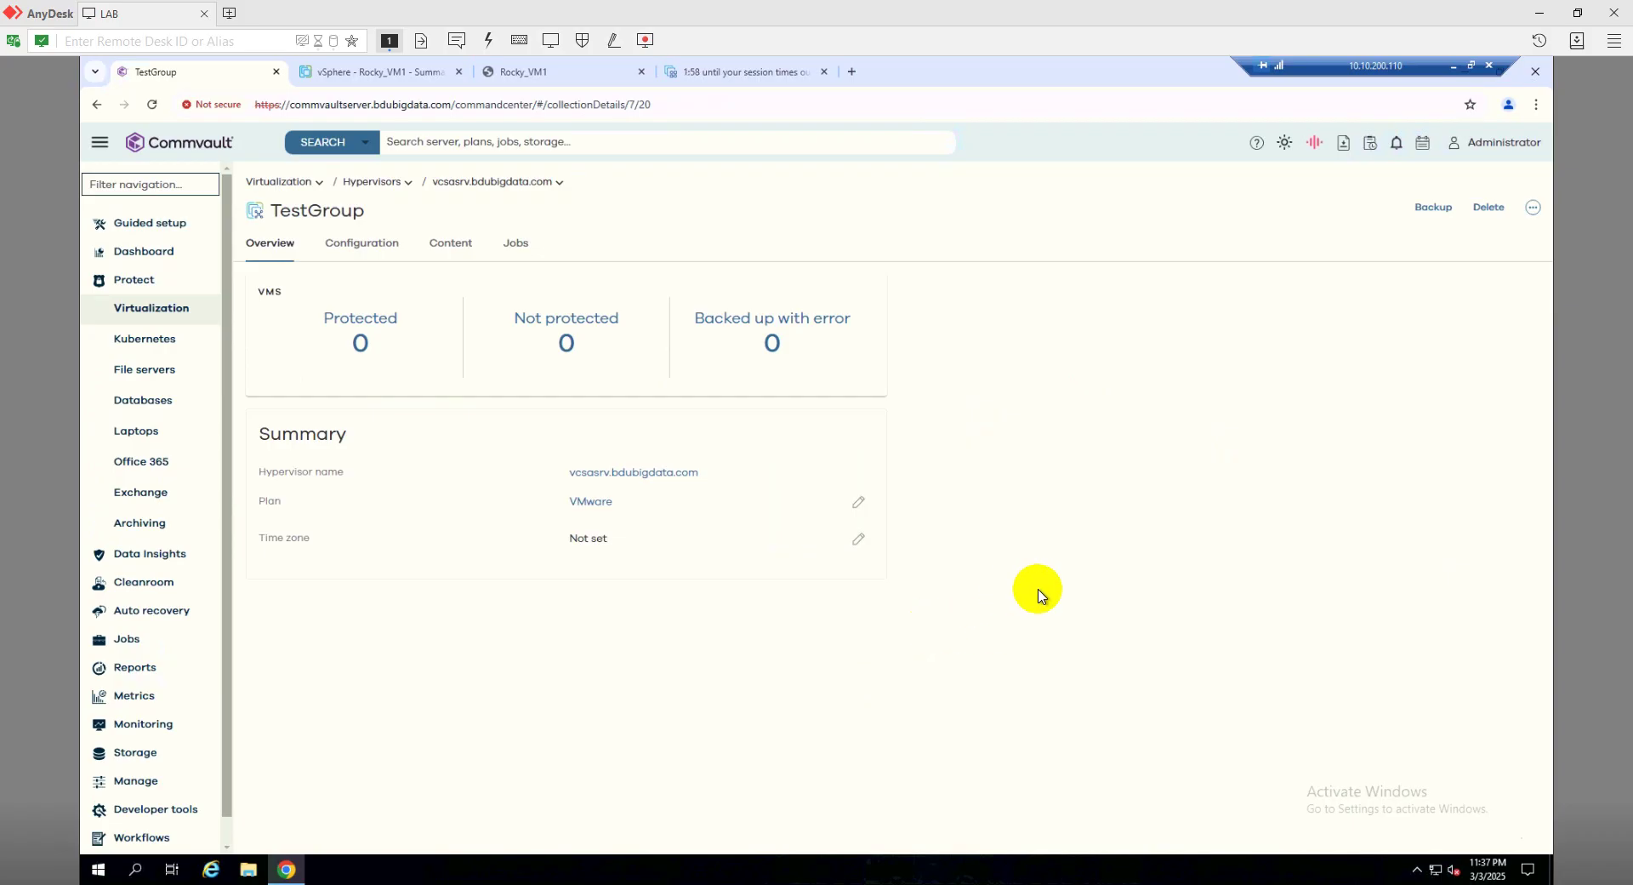
Step: Run a full backup of TestGroup with the job completion email notification disabled
{"action": "left_click", "coordinate": [1431, 208]}
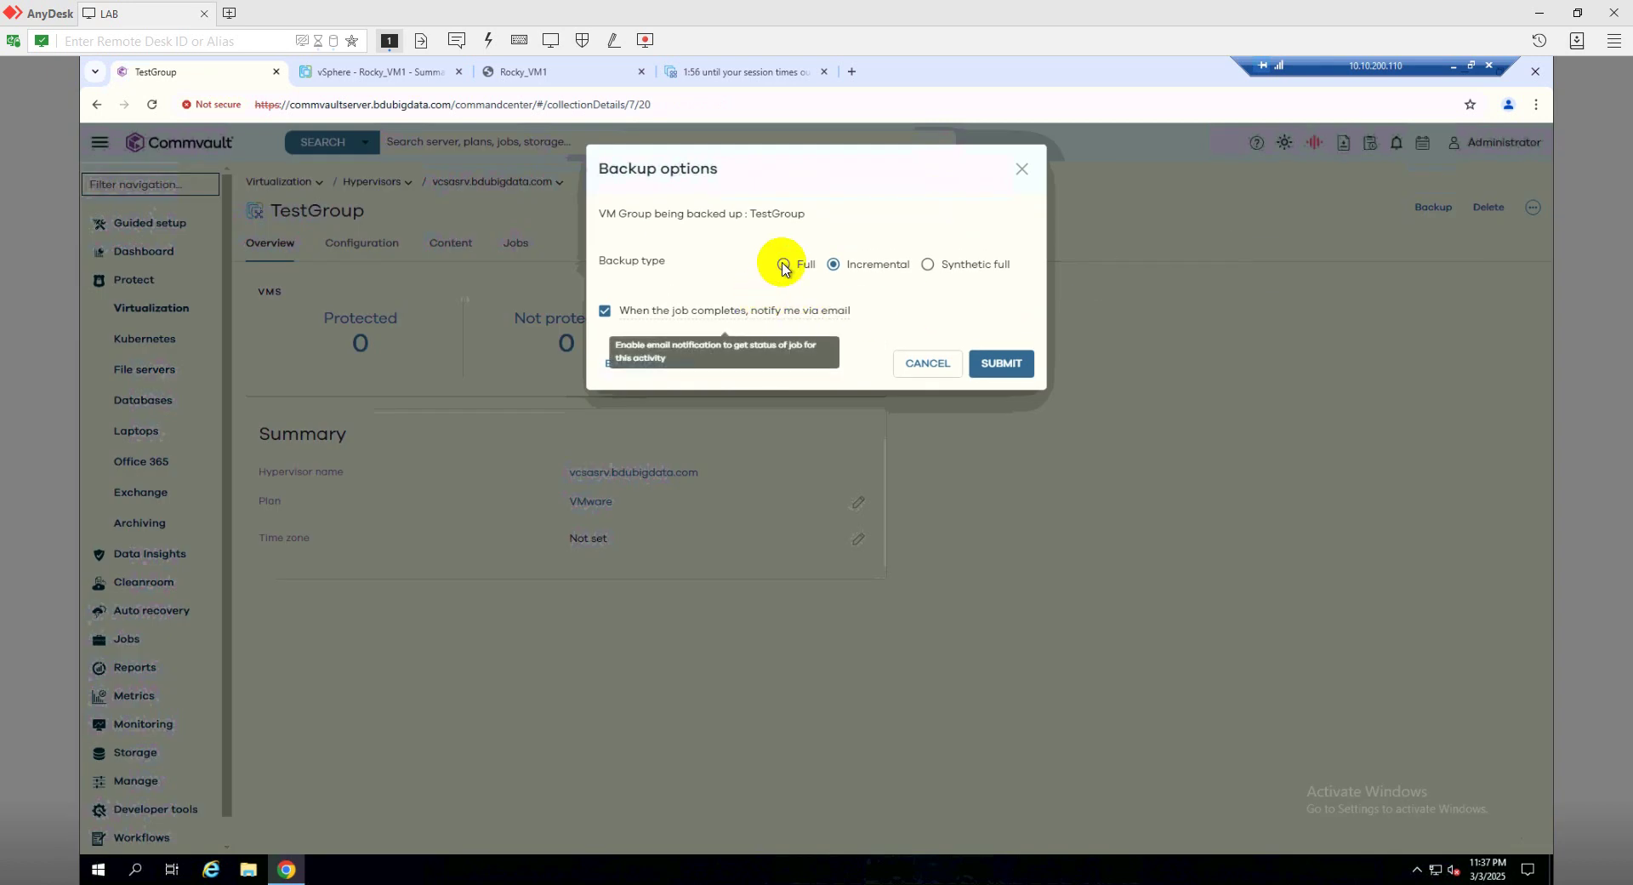
{"action": "left_click", "coordinate": [784, 265]}
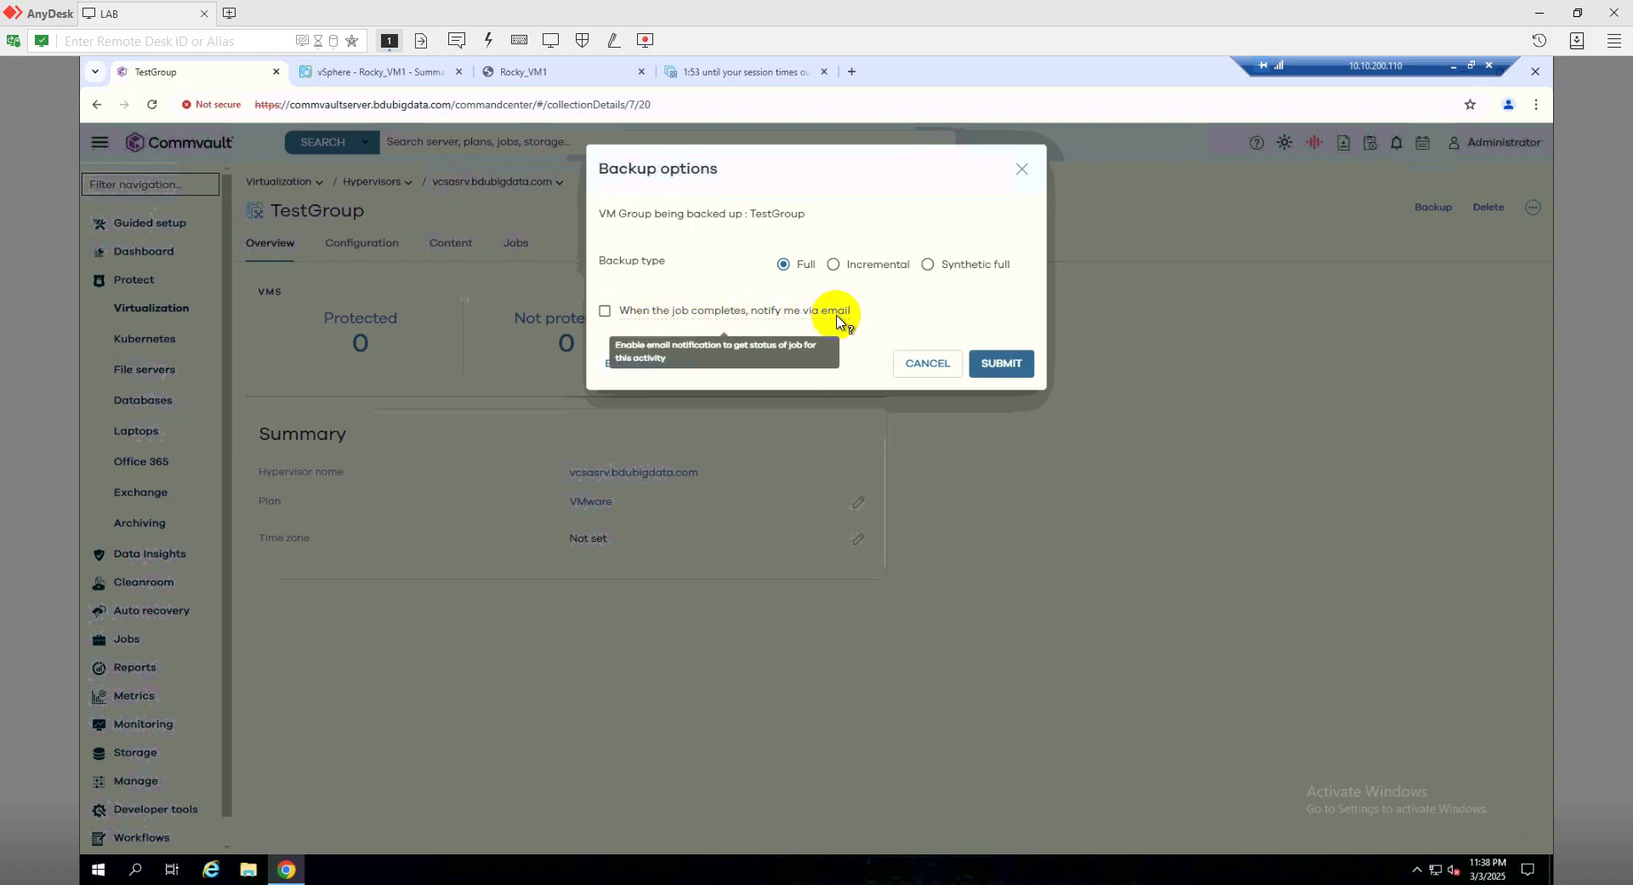
{"action": "left_click", "coordinate": [1012, 371]}
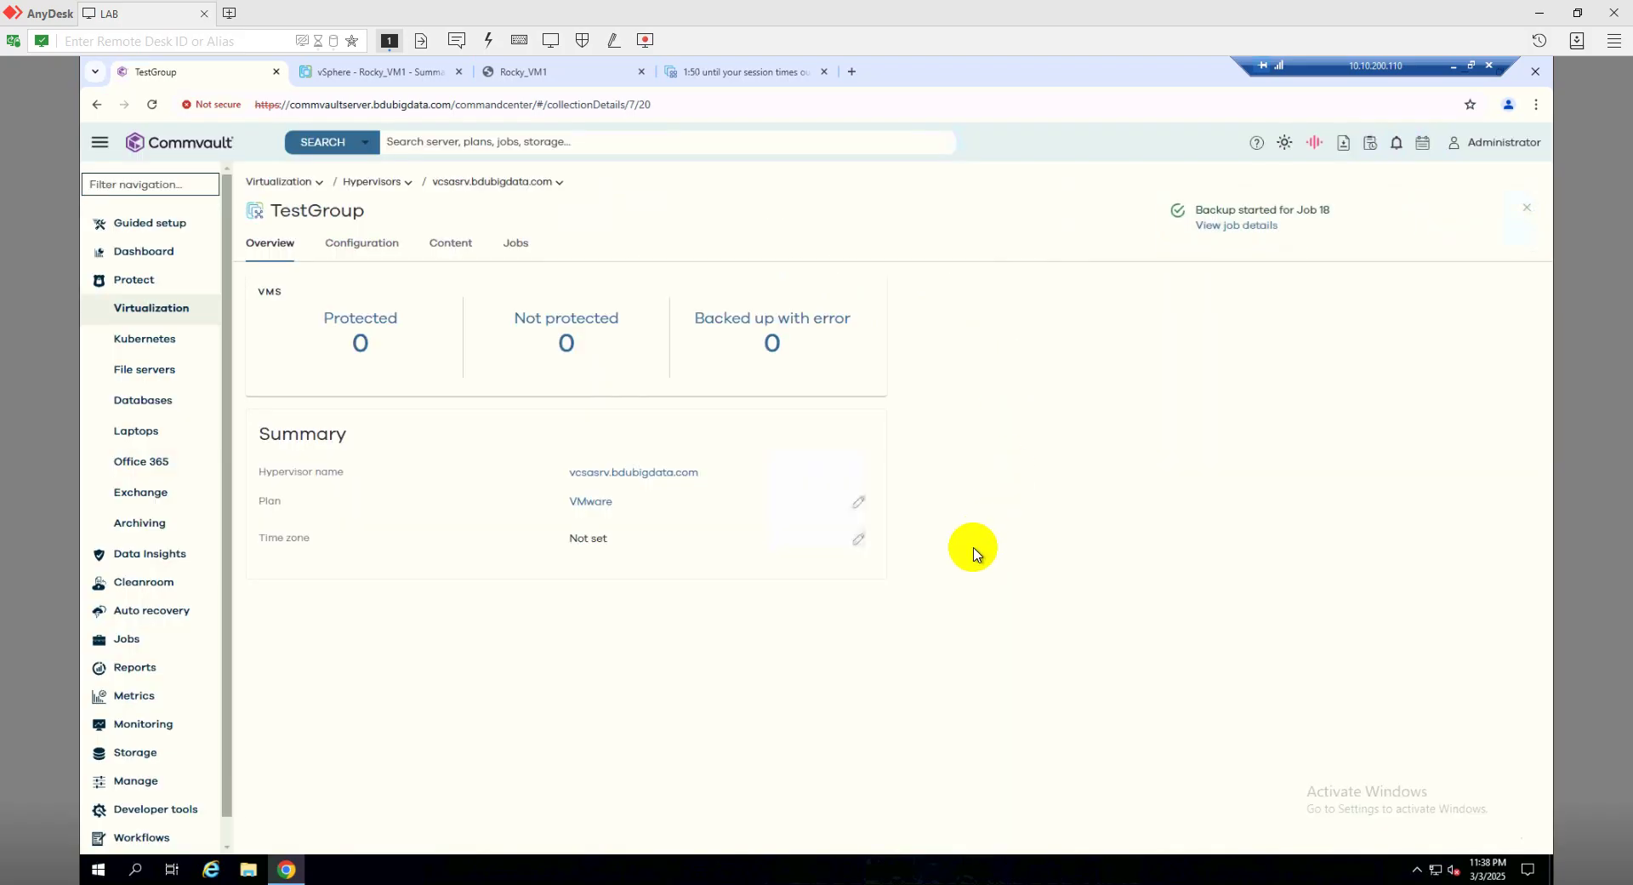
Step: View the started backup job's details, then switch to vSphere Client and refresh the Rocky_VM1 summary
{"action": "left_click", "coordinate": [1217, 226]}
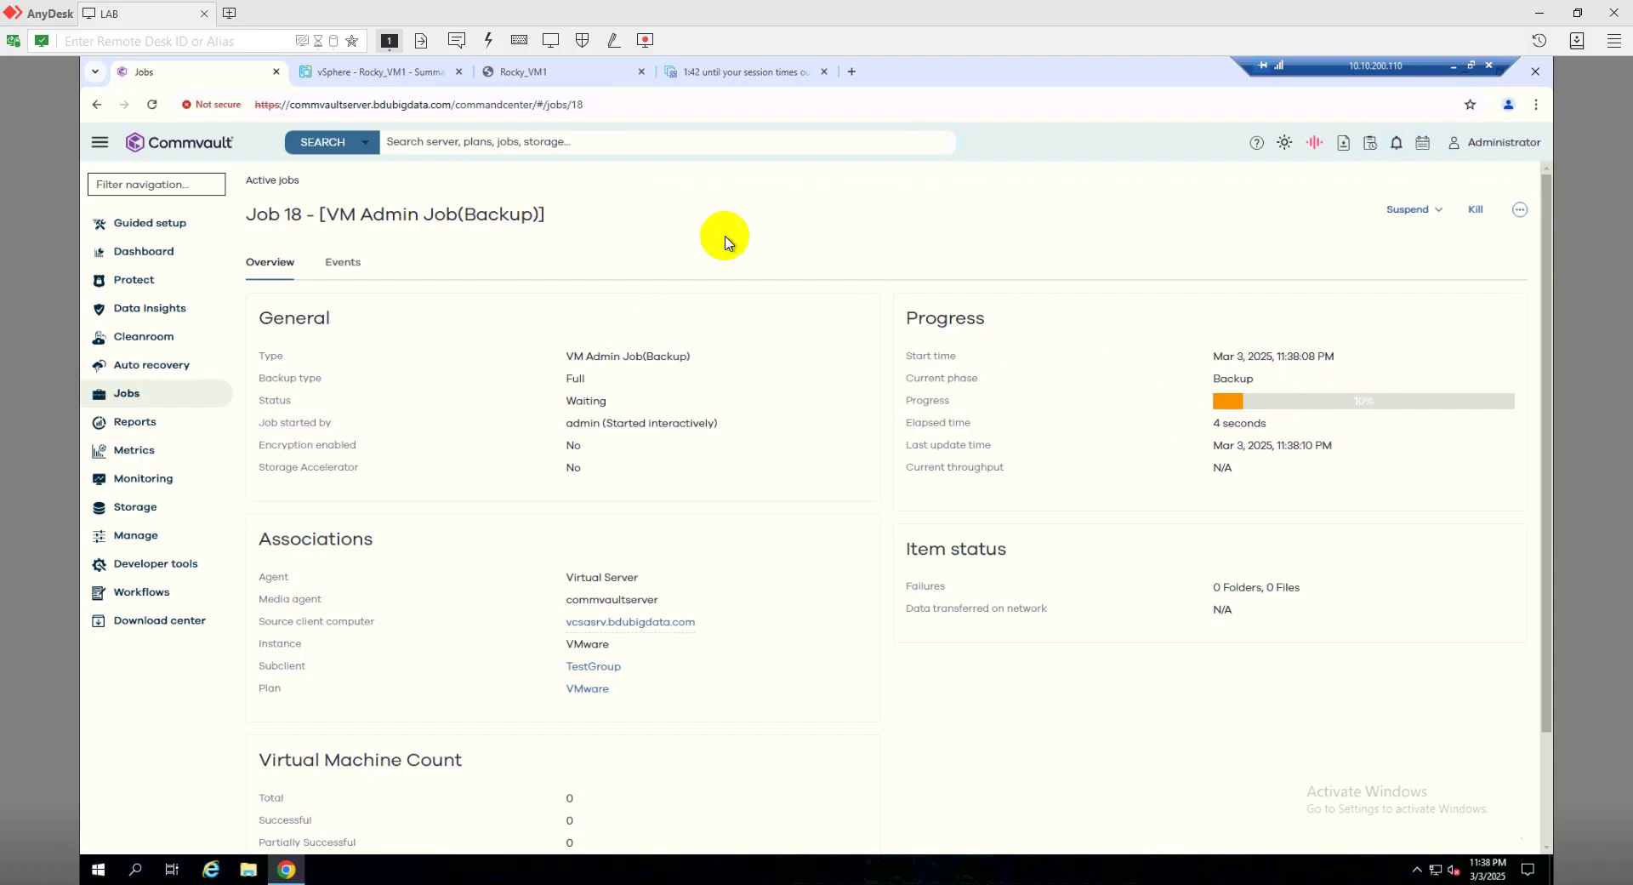
{"action": "left_click", "coordinate": [418, 75]}
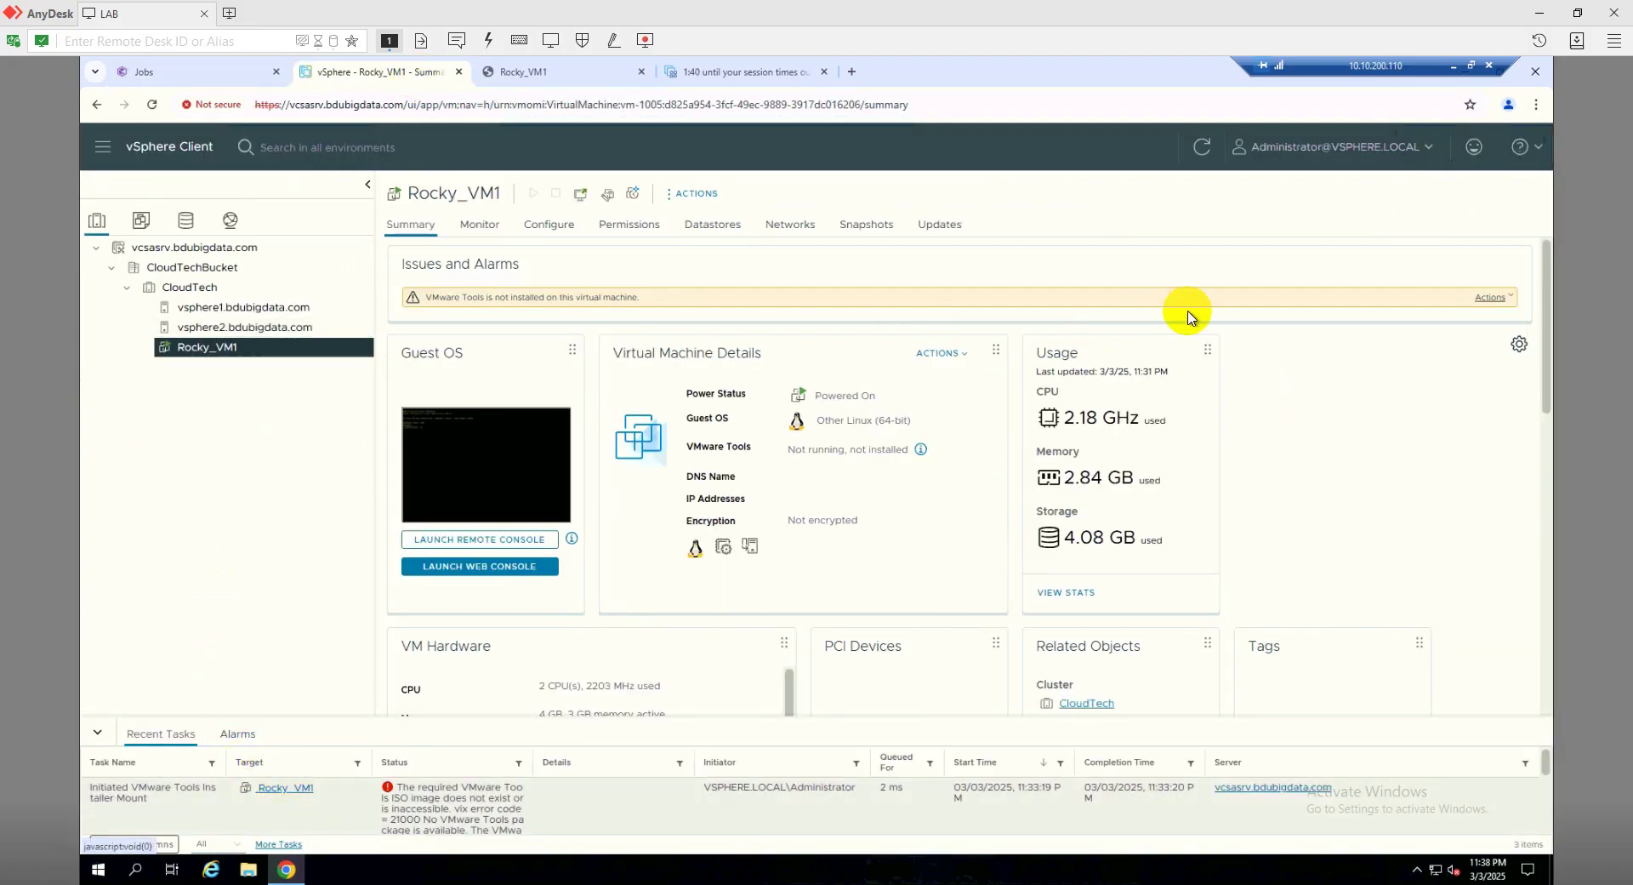
{"action": "left_click", "coordinate": [1195, 148]}
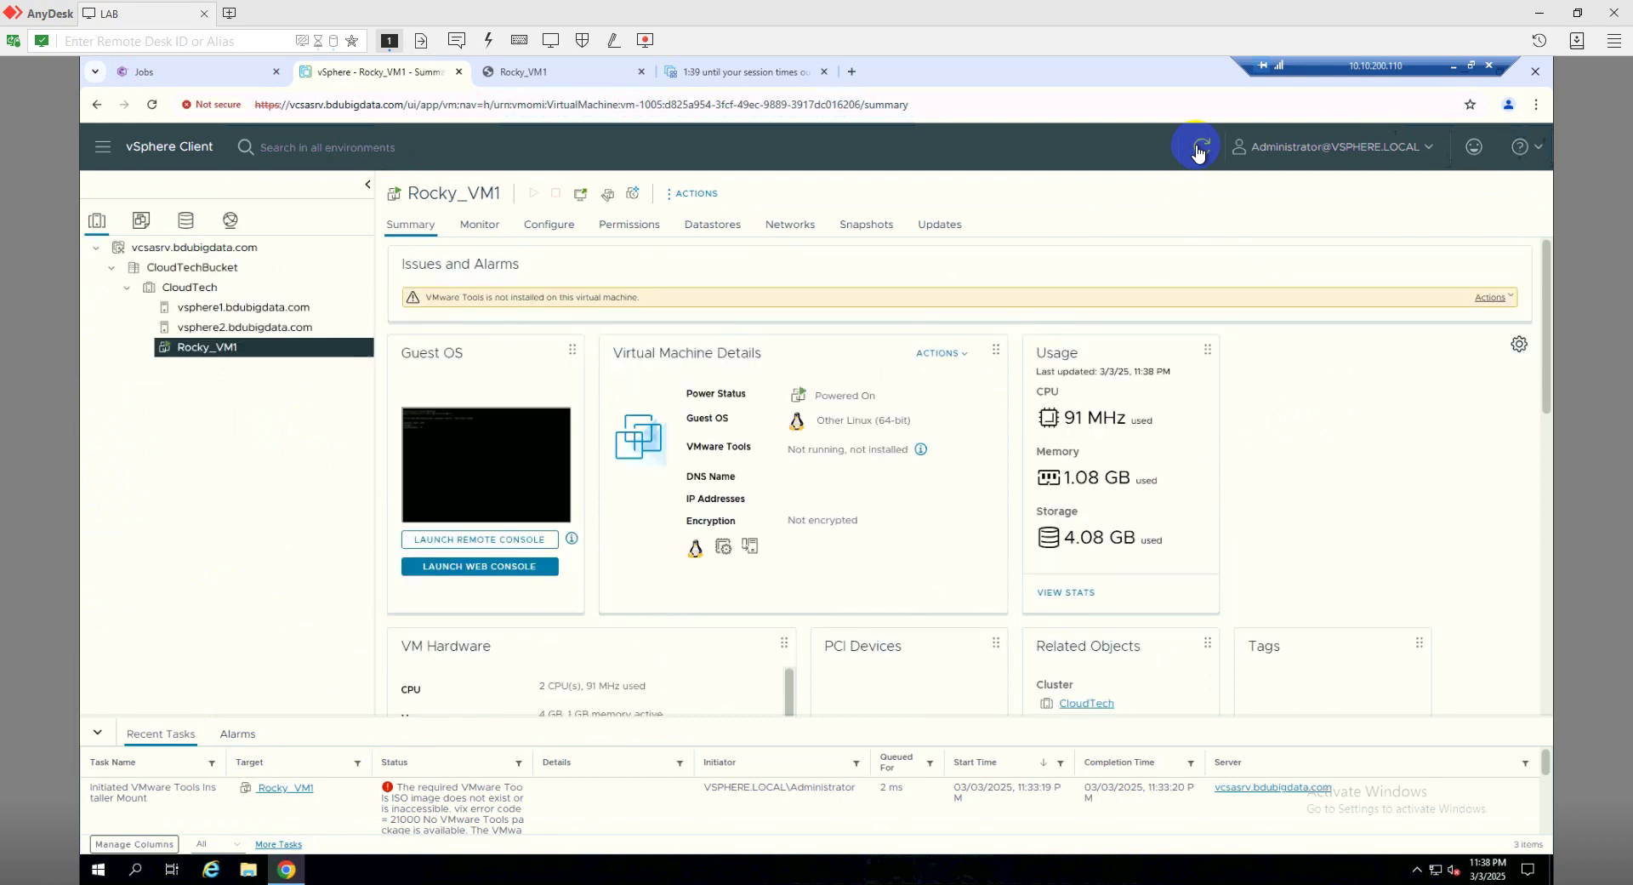
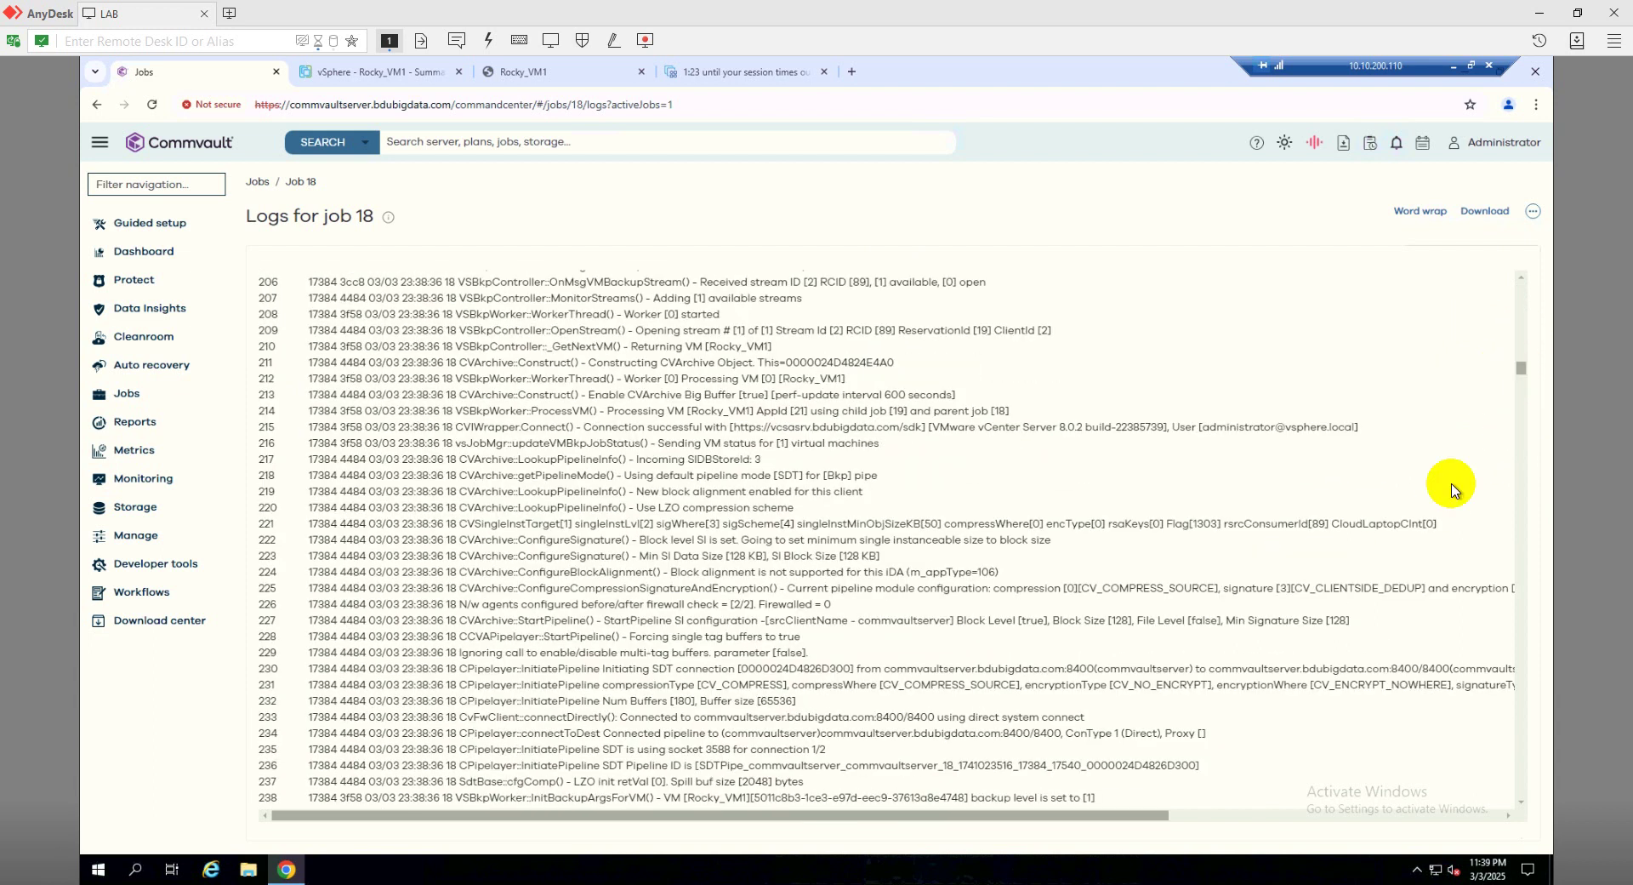
Step: Read through the backup job's log entries for Rocky_VM1, then go back to the jobs
{"action": "scroll", "coordinate": [935, 544], "scroll_direction": "down", "scroll_amount": 15}
{"action": "scroll", "coordinate": [357, 528], "scroll_direction": "down", "scroll_amount": 10}
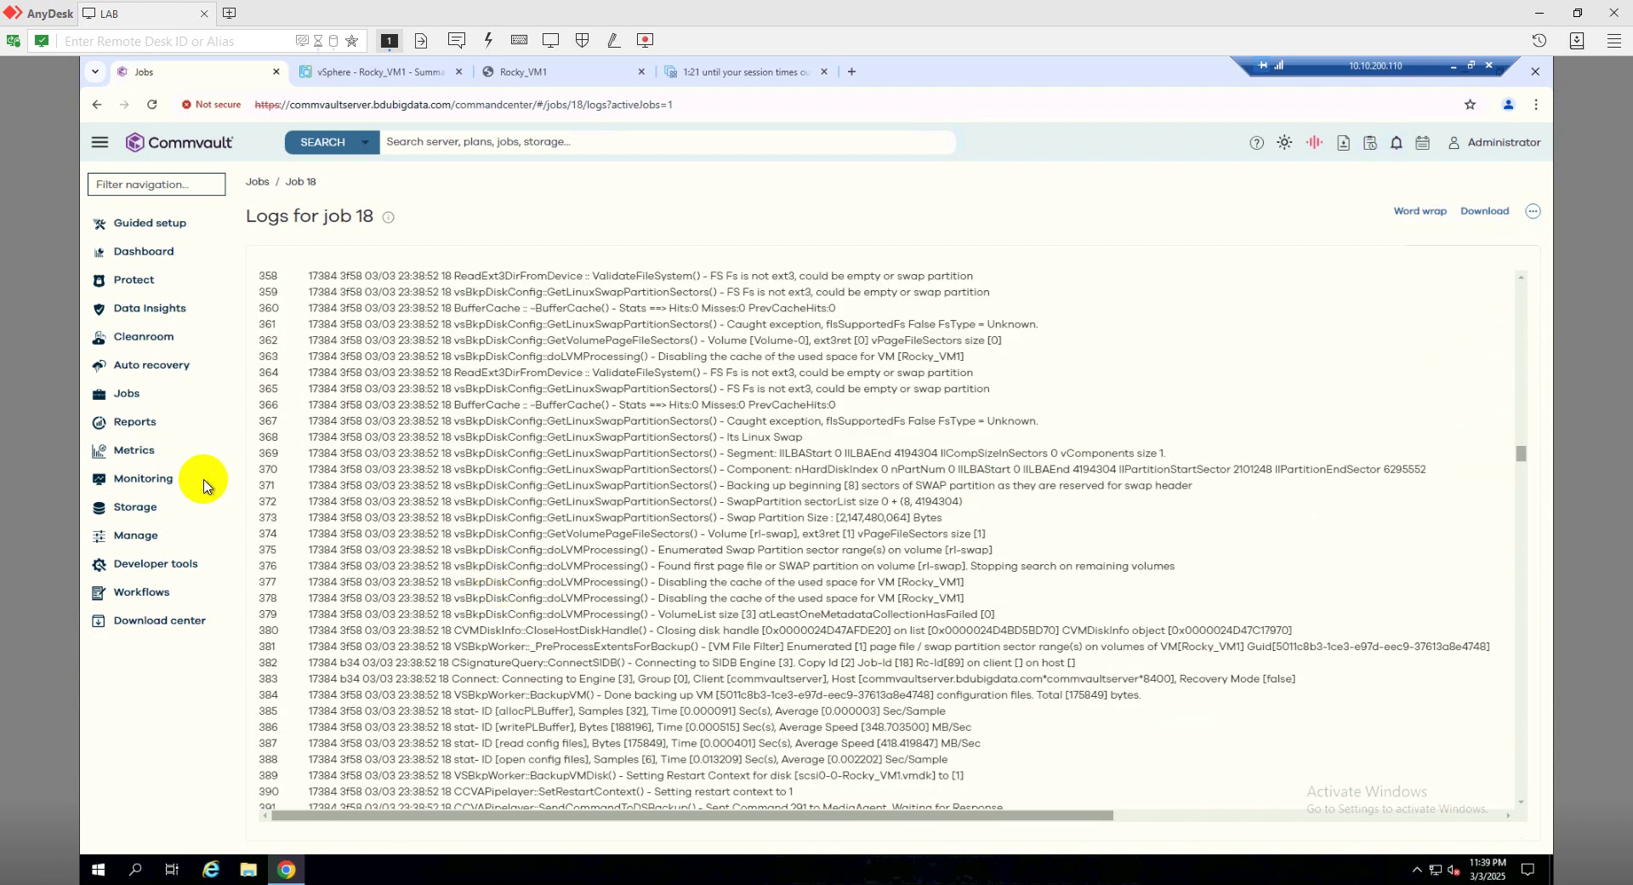
{"action": "left_click", "coordinate": [127, 394]}
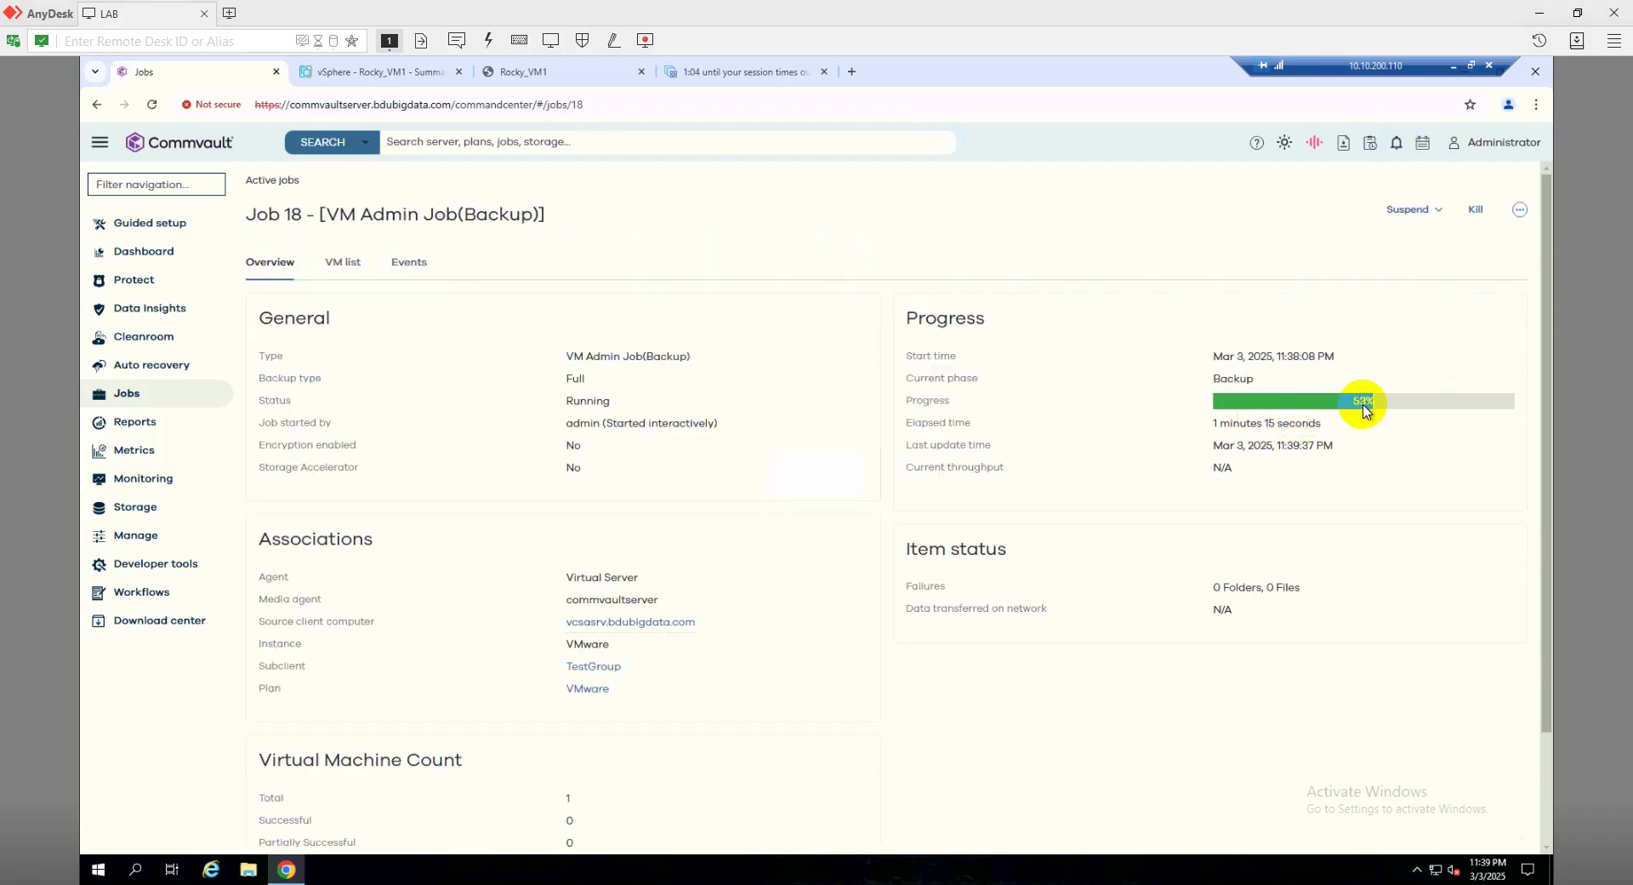
Step: Check the recent tasks for Rocky_VM1 in vSphere Client, then return to the backup job in Commvault Command Center
{"action": "left_click", "coordinate": [410, 75]}
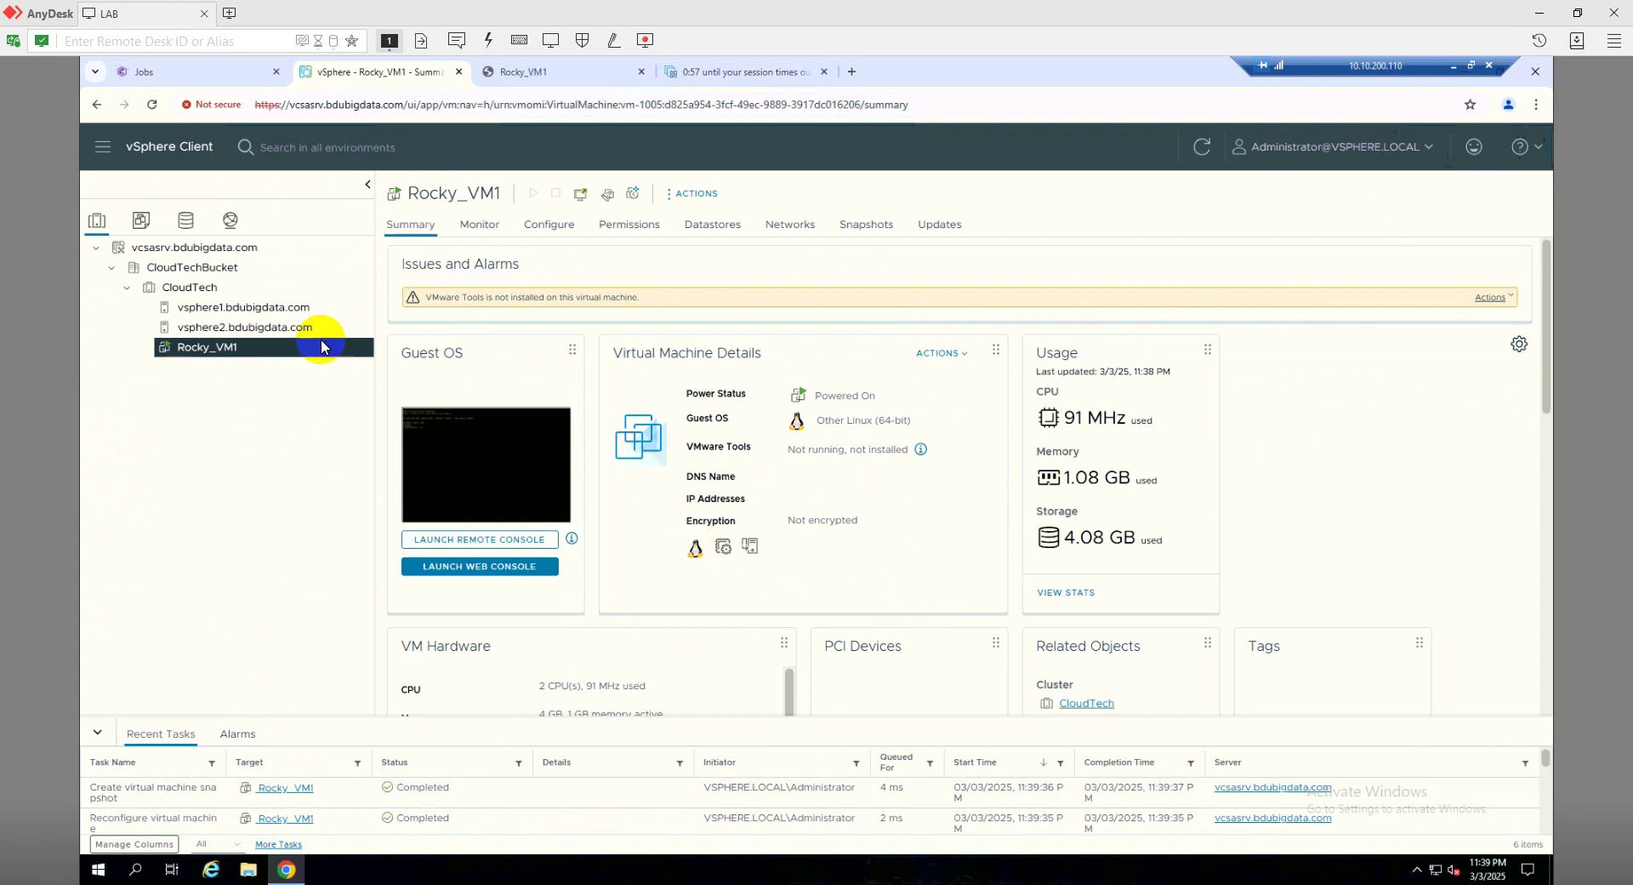
{"action": "left_click", "coordinate": [166, 70]}
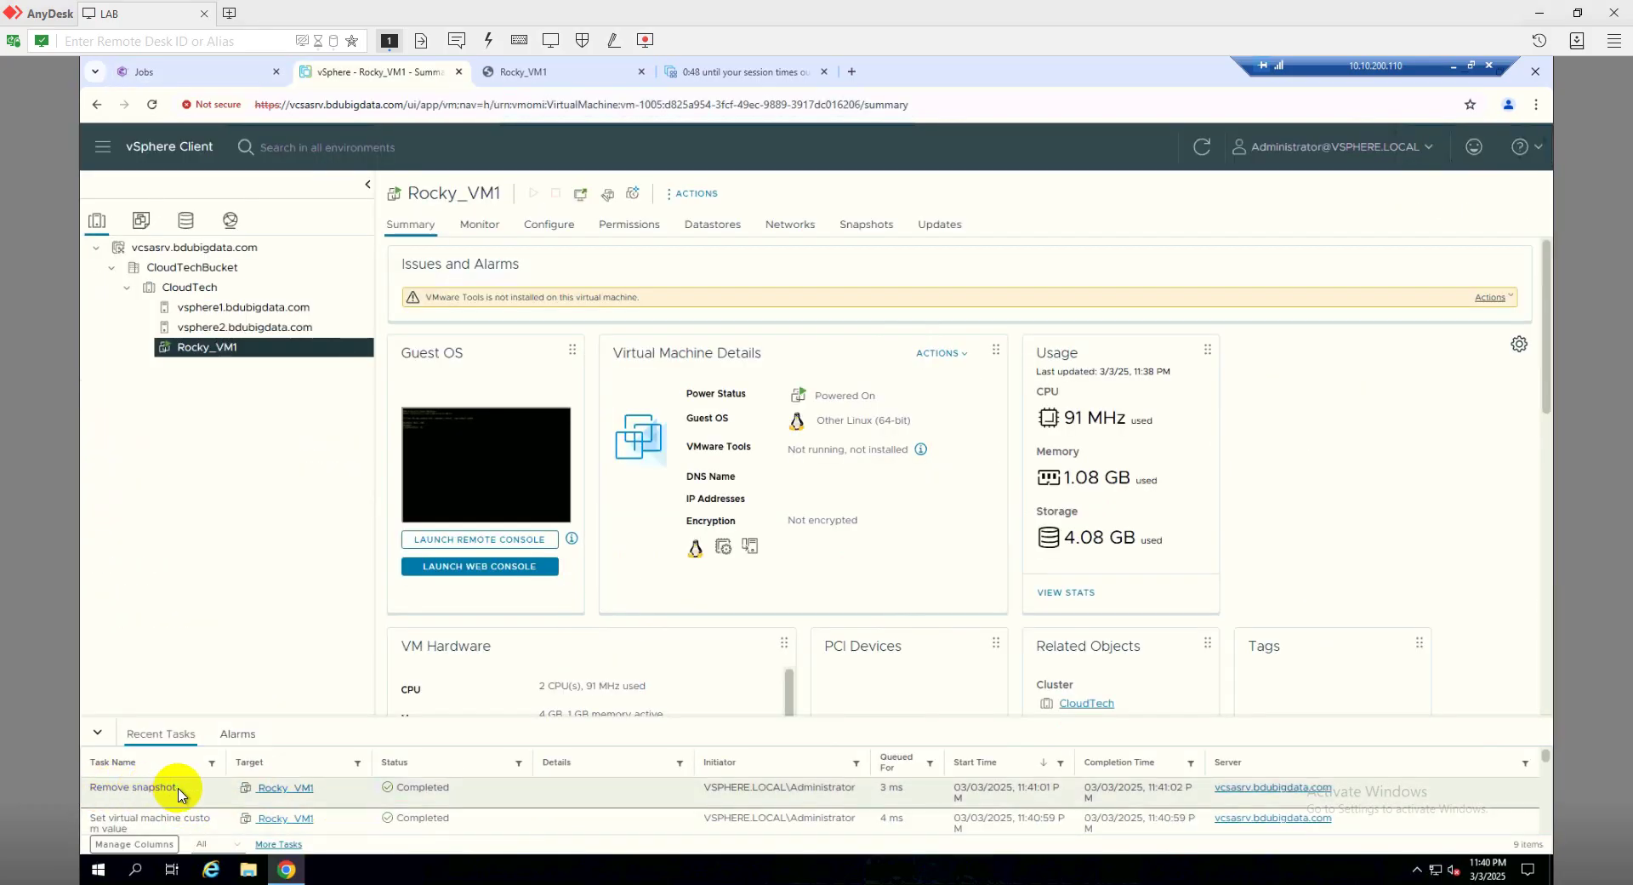
Step: Return to Commvault Command Center, check the backup job's overview, and view the job history for the last 24 hours
{"action": "left_click", "coordinate": [213, 78]}
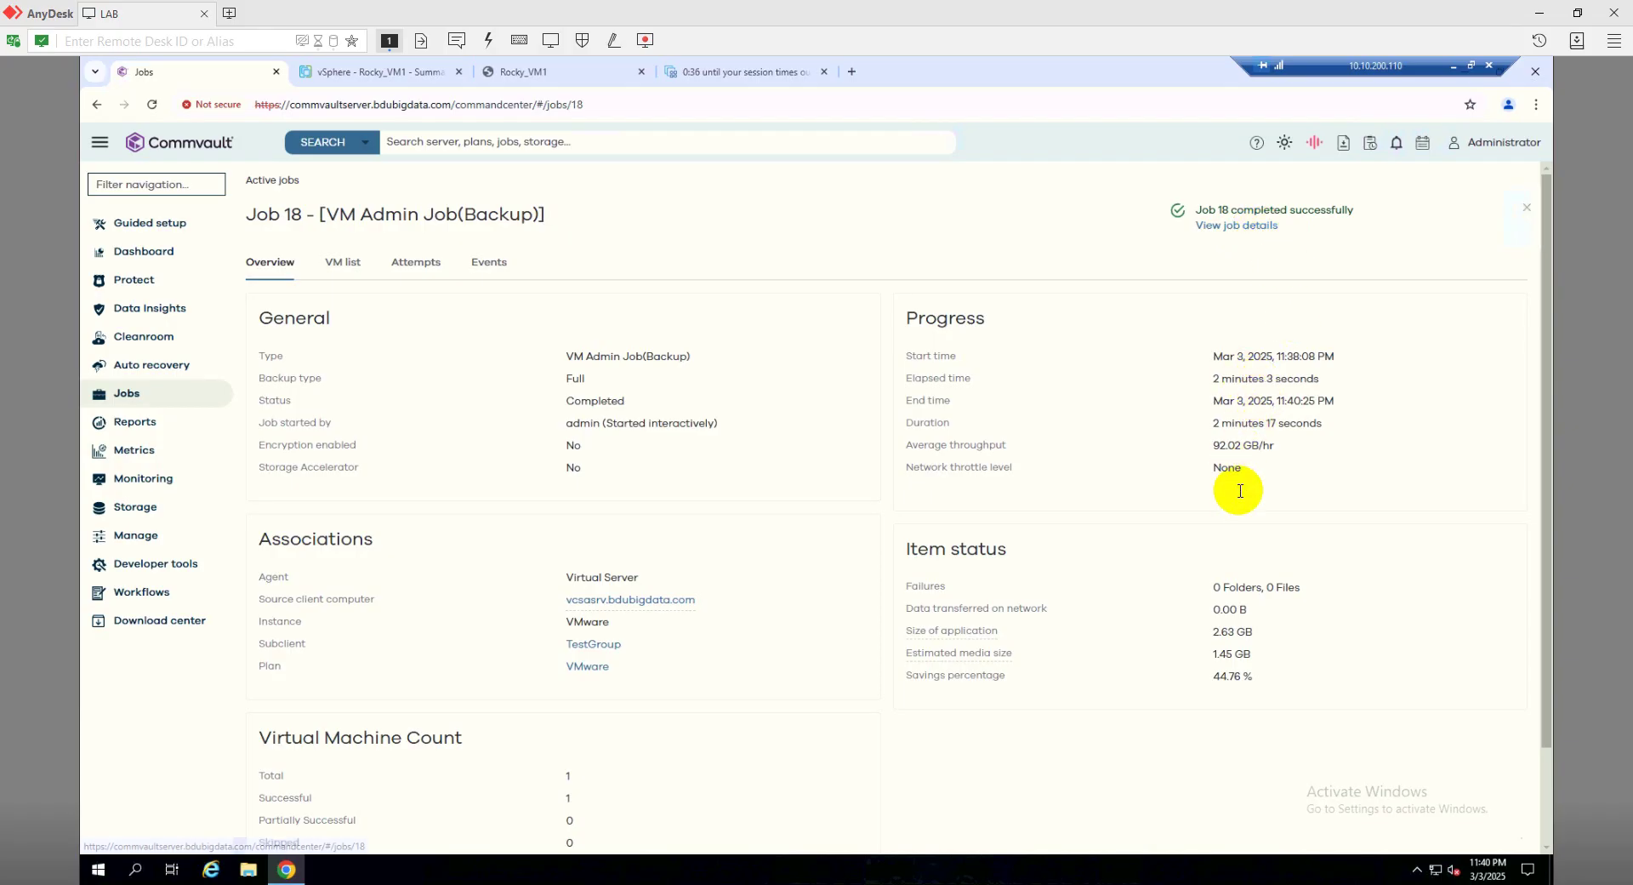
{"action": "left_click", "coordinate": [143, 406]}
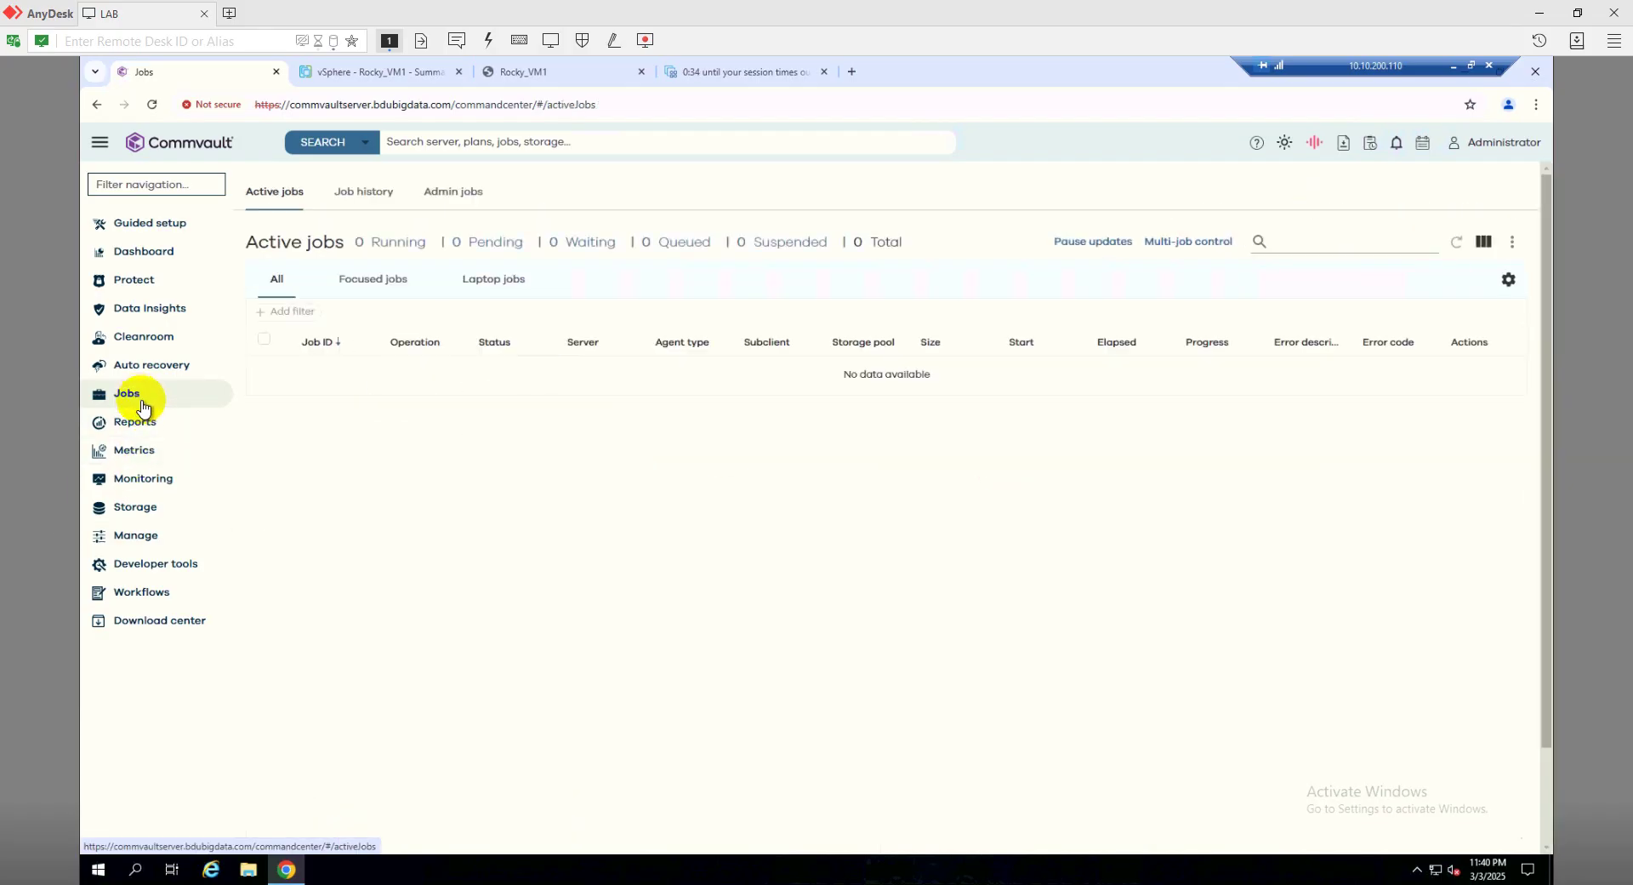
{"action": "left_click", "coordinate": [378, 202]}
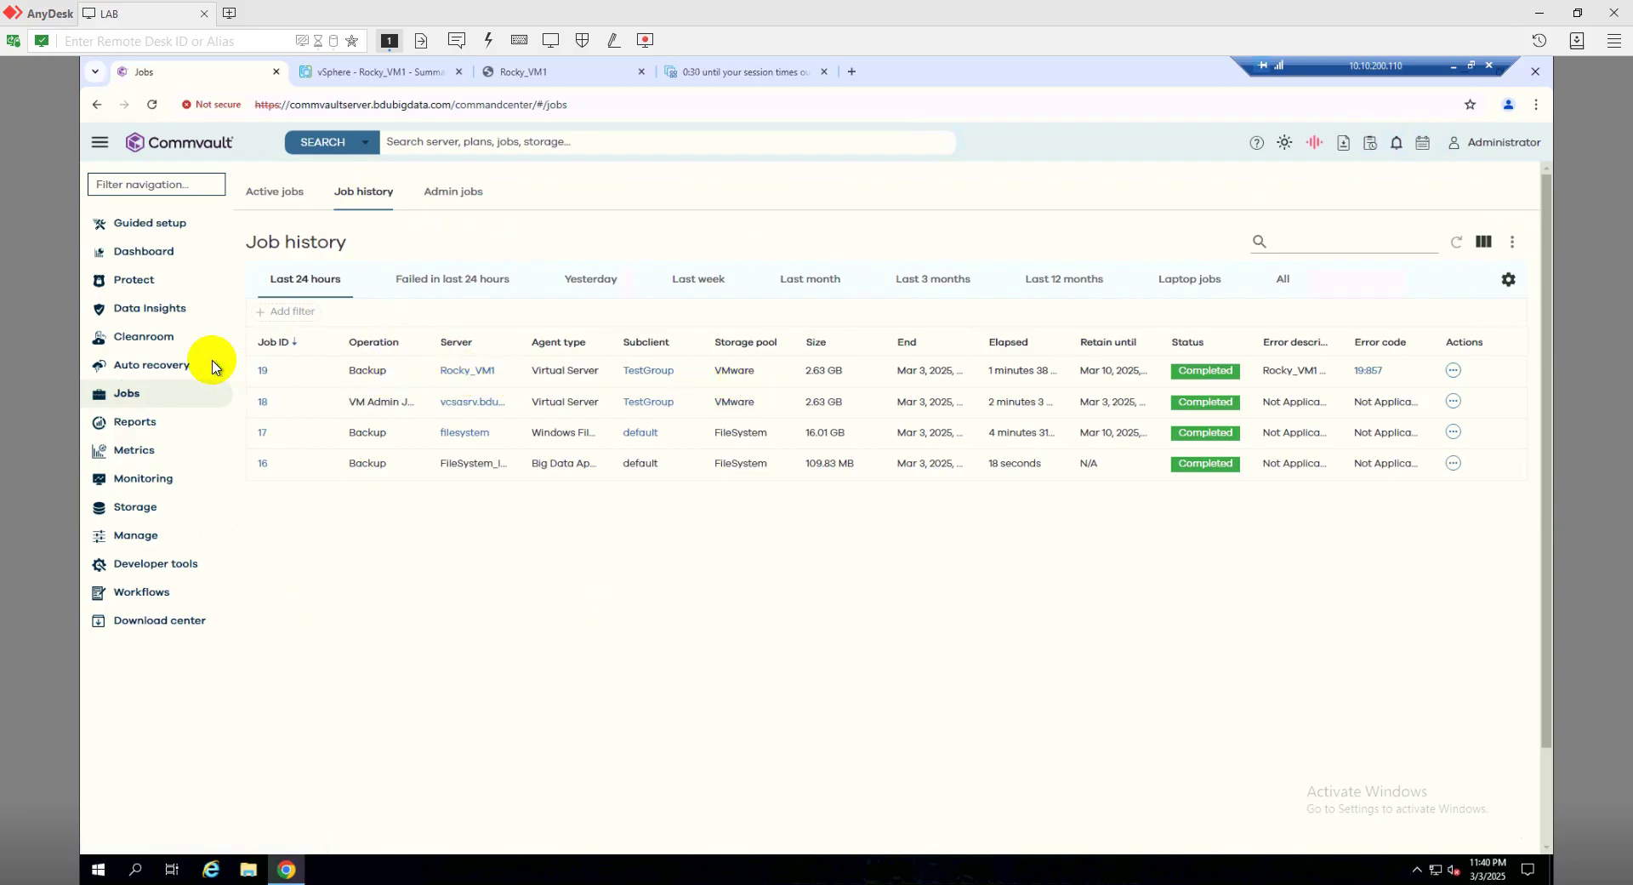
Step: Open the virtualization VM groups and begin a full virtual machine restore for TestGroup
{"action": "left_click", "coordinate": [143, 280]}
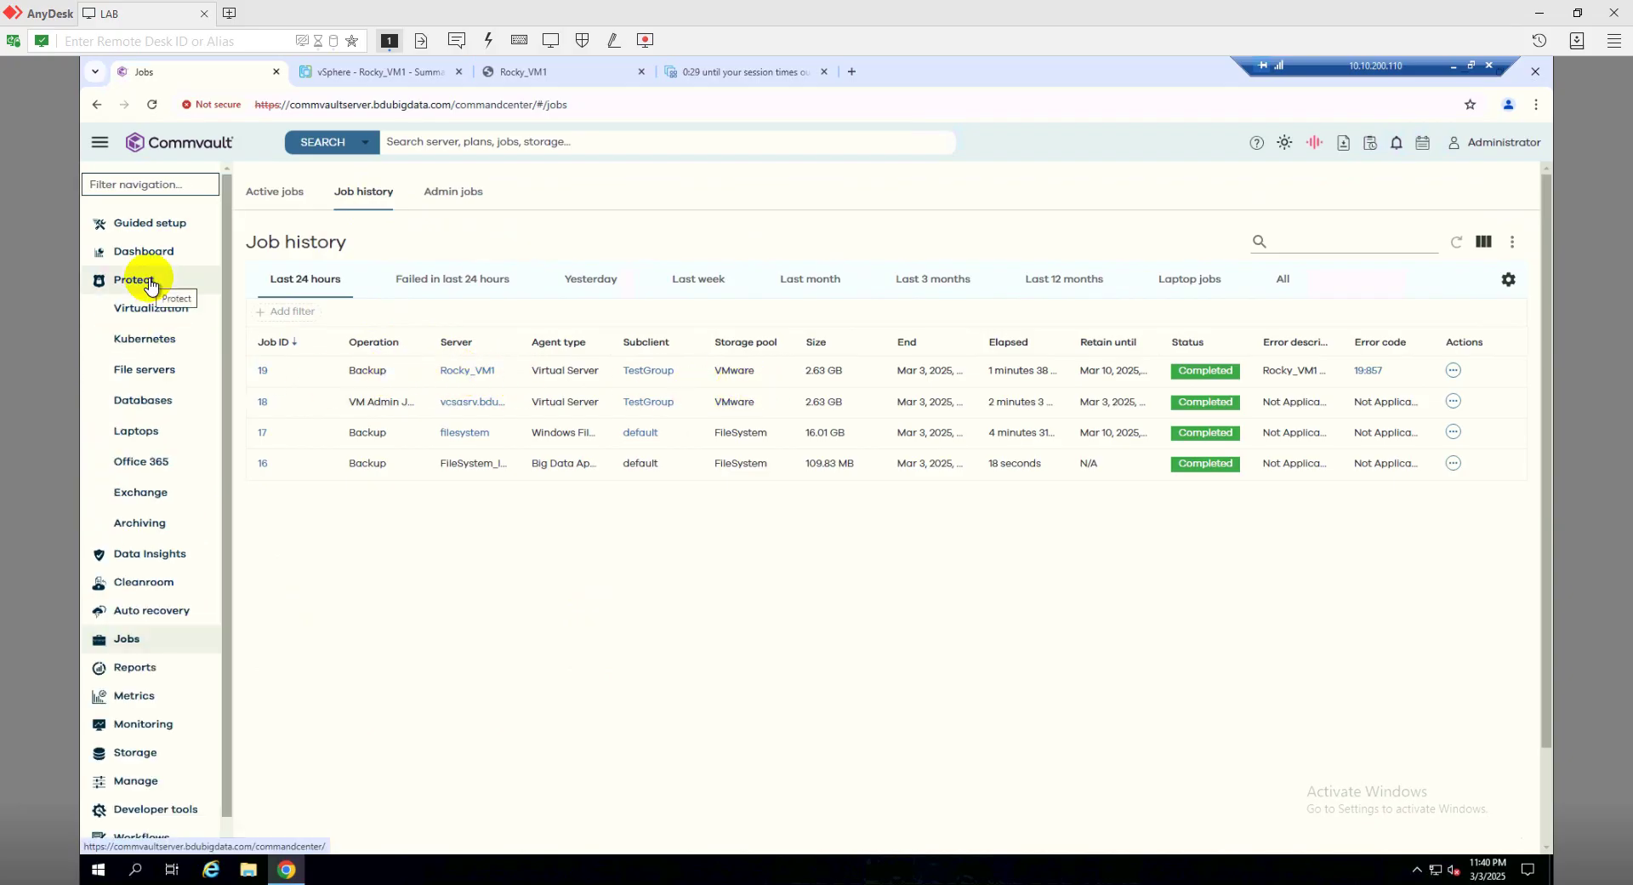
{"action": "left_click", "coordinate": [156, 312]}
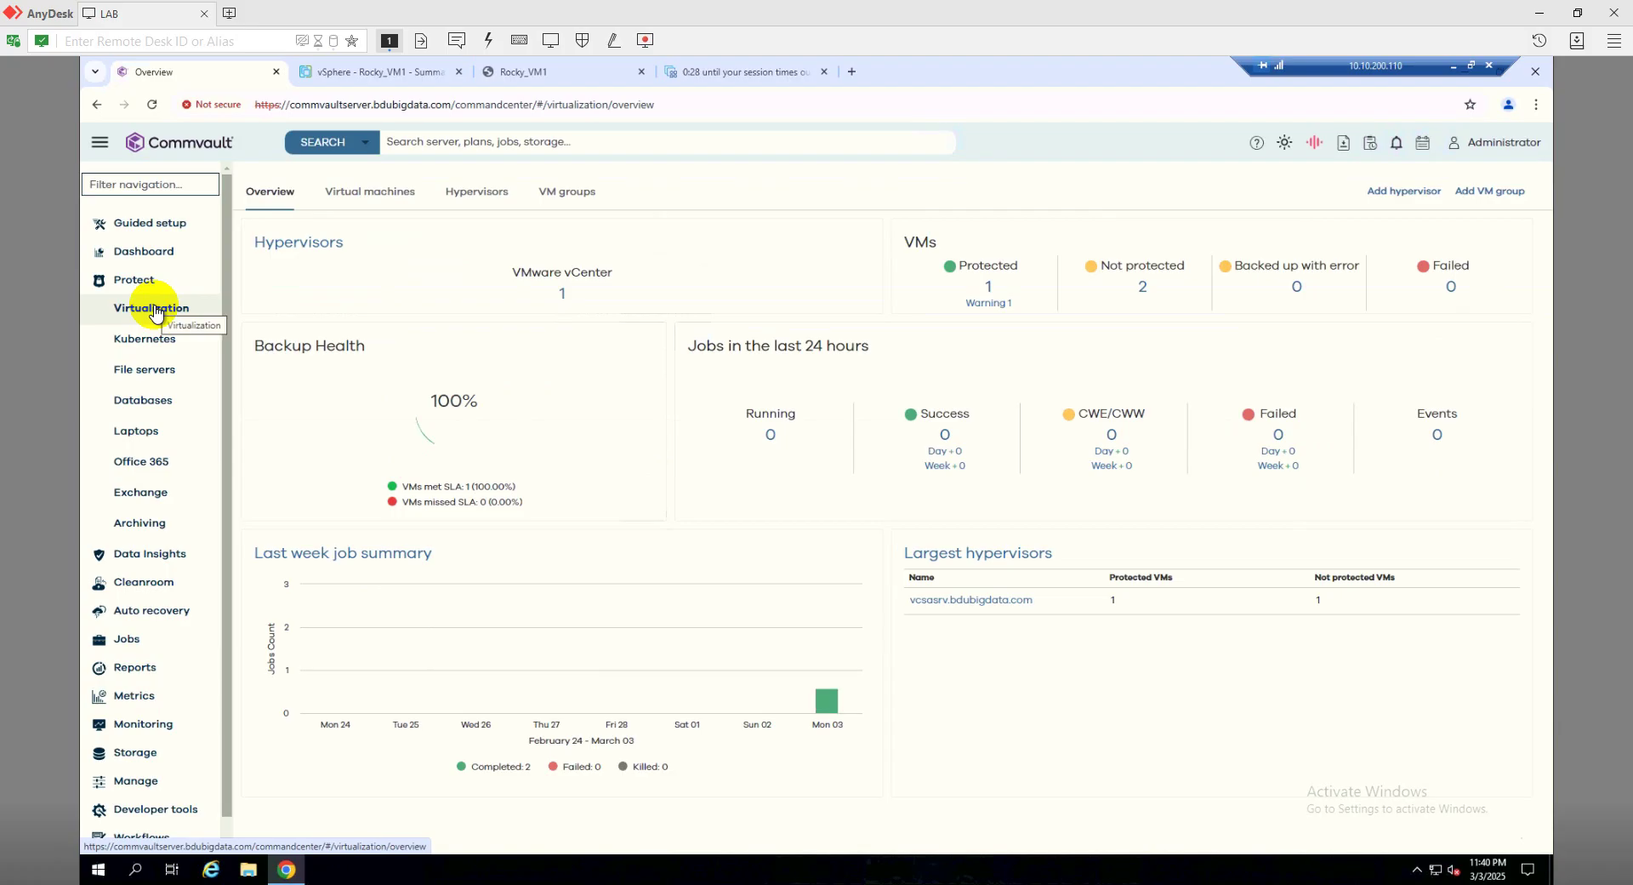
{"action": "left_click", "coordinate": [563, 297]}
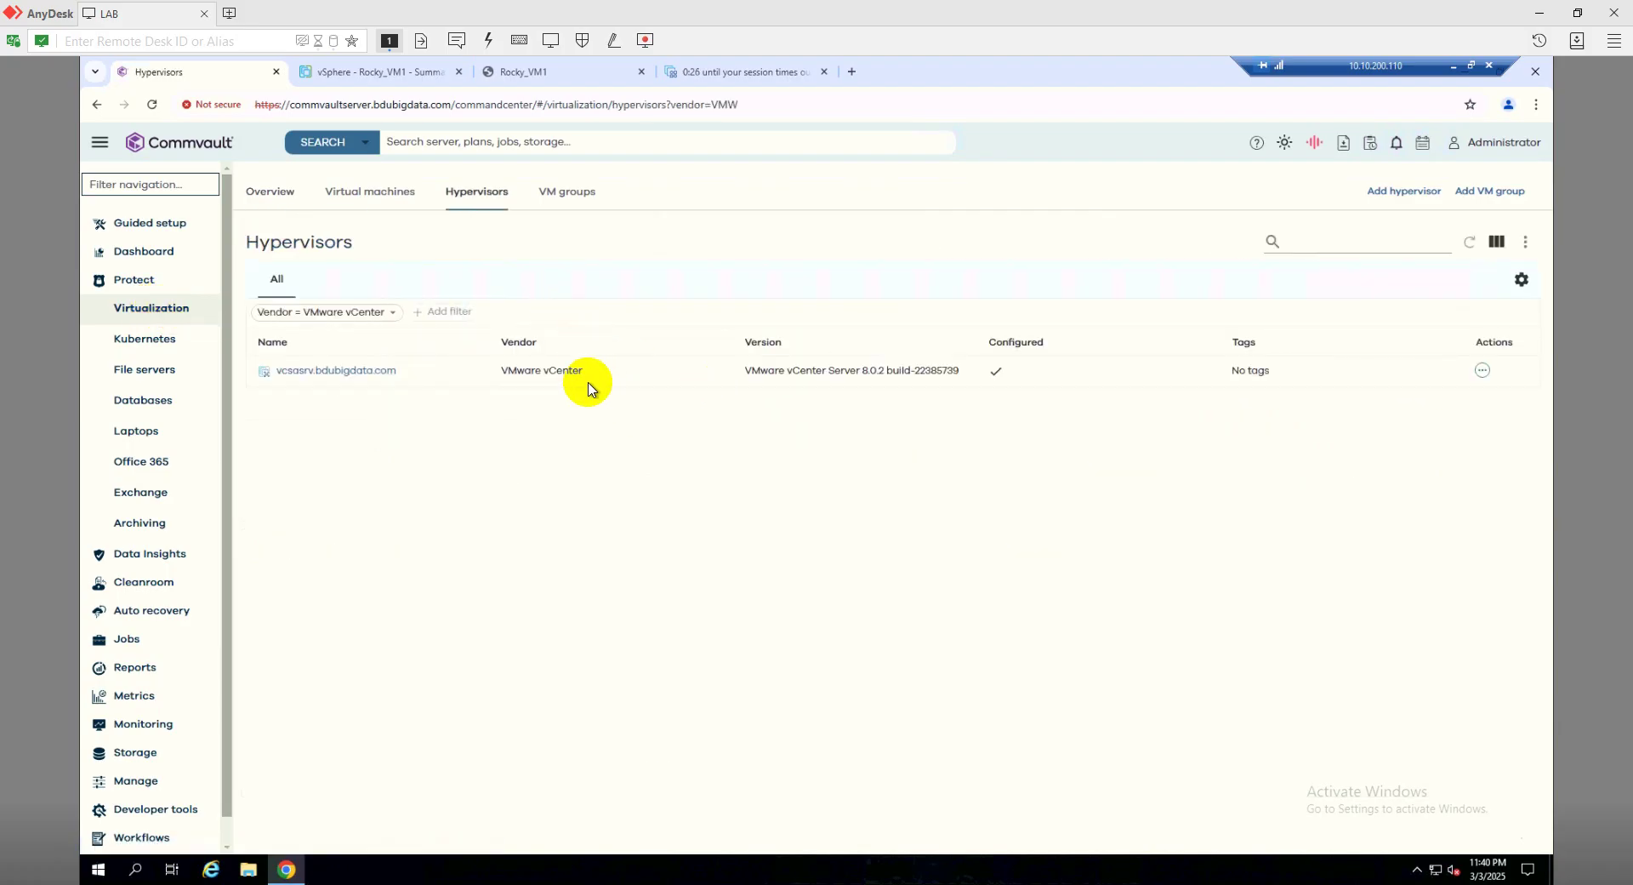
{"action": "left_click", "coordinate": [567, 204]}
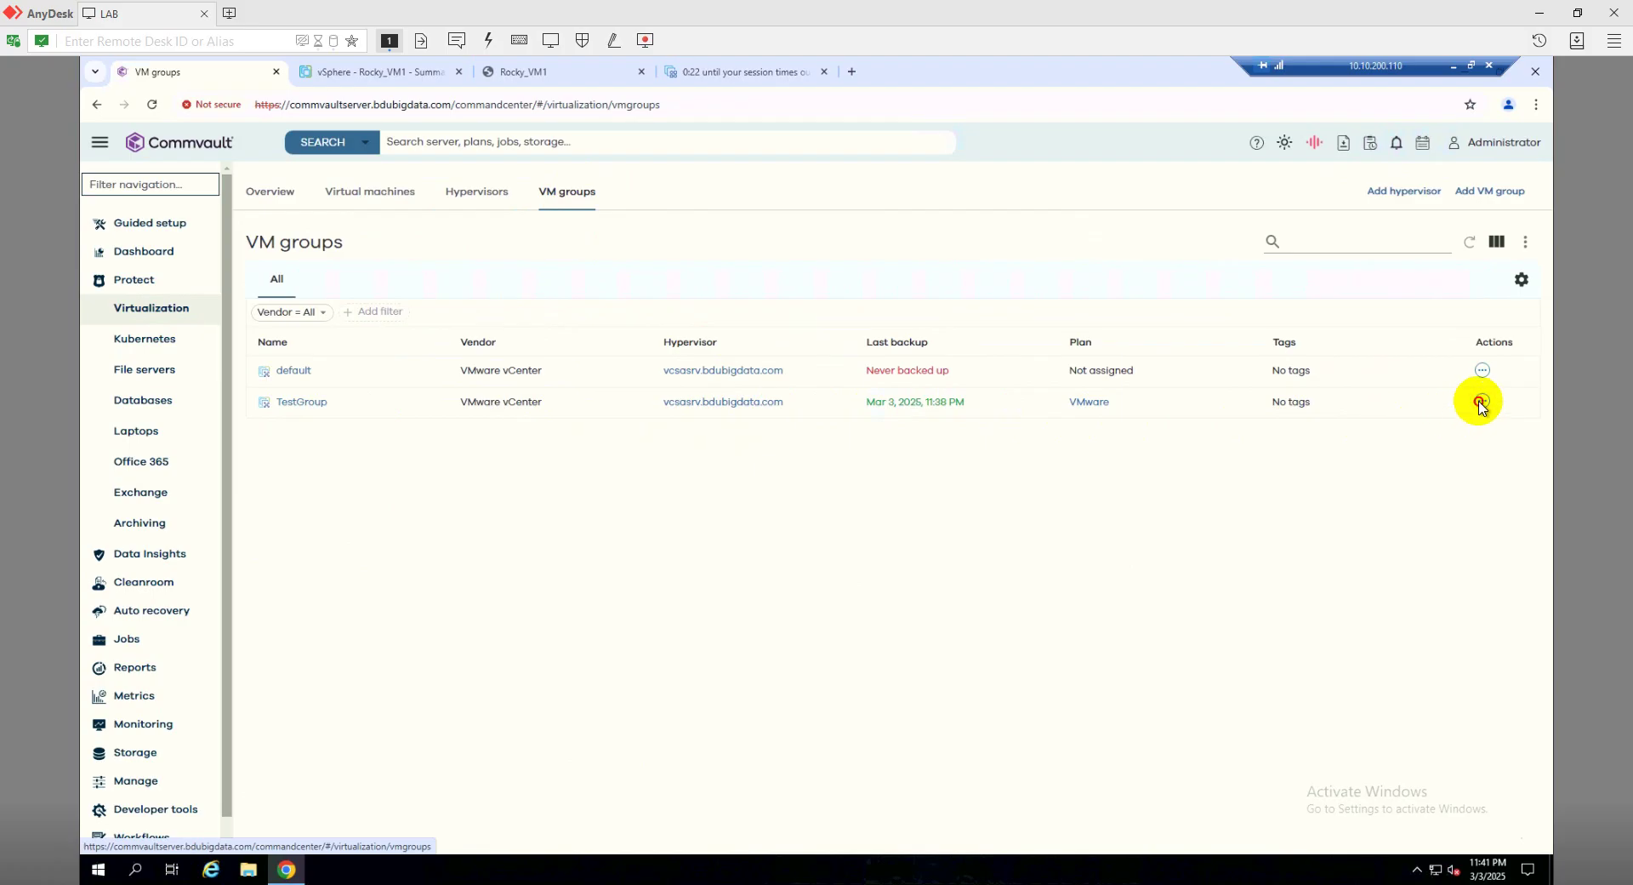
{"action": "left_click", "coordinate": [1481, 401]}
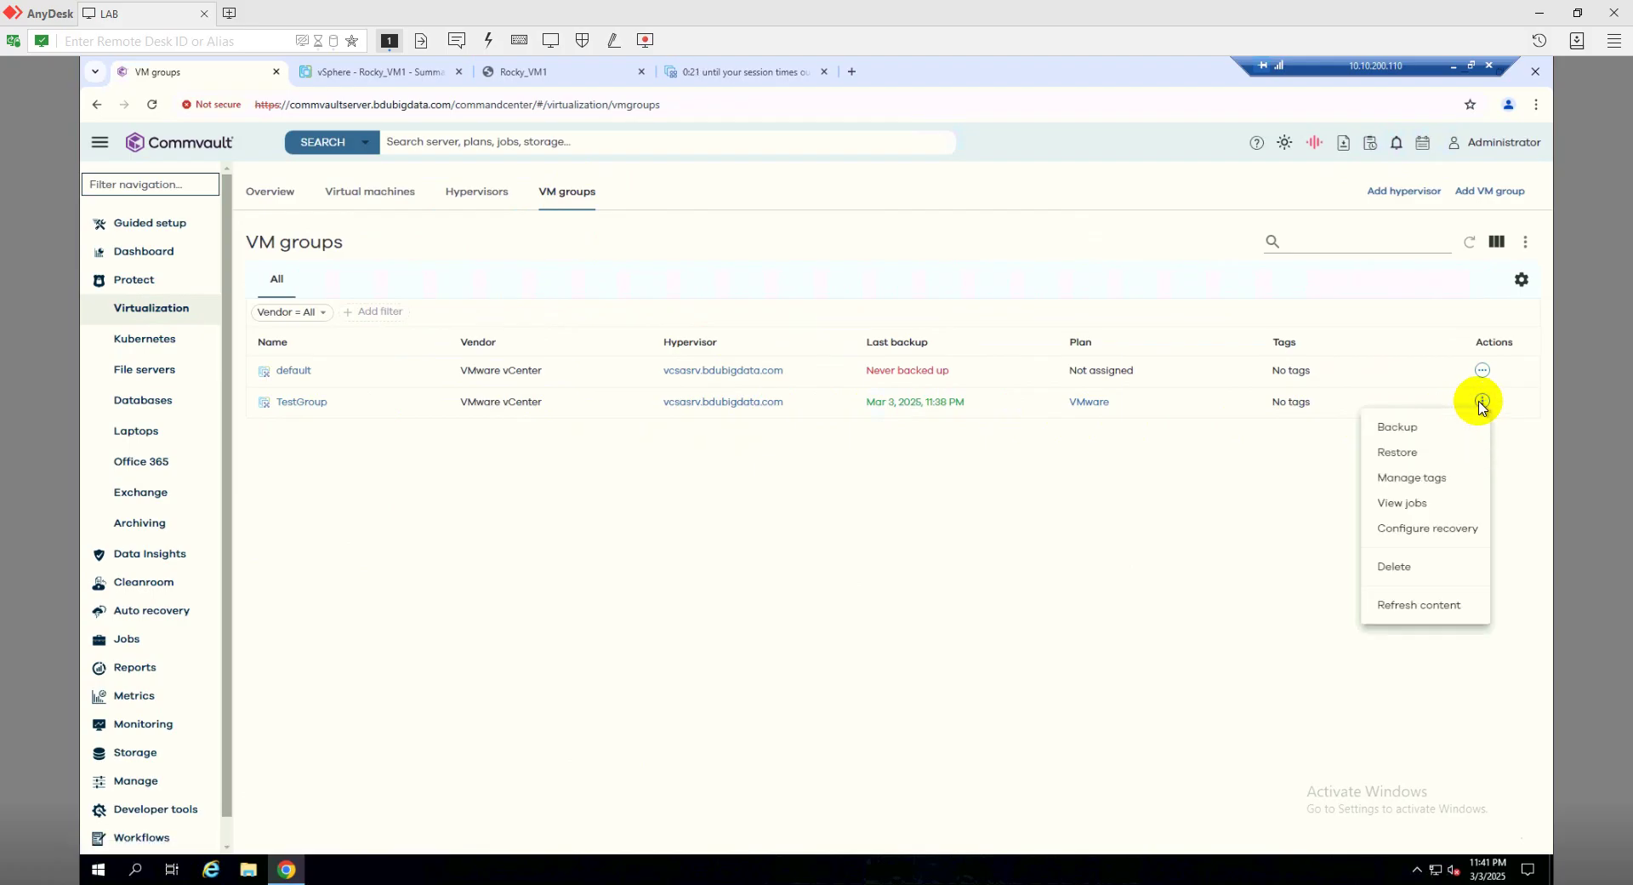
{"action": "left_click", "coordinate": [1406, 458]}
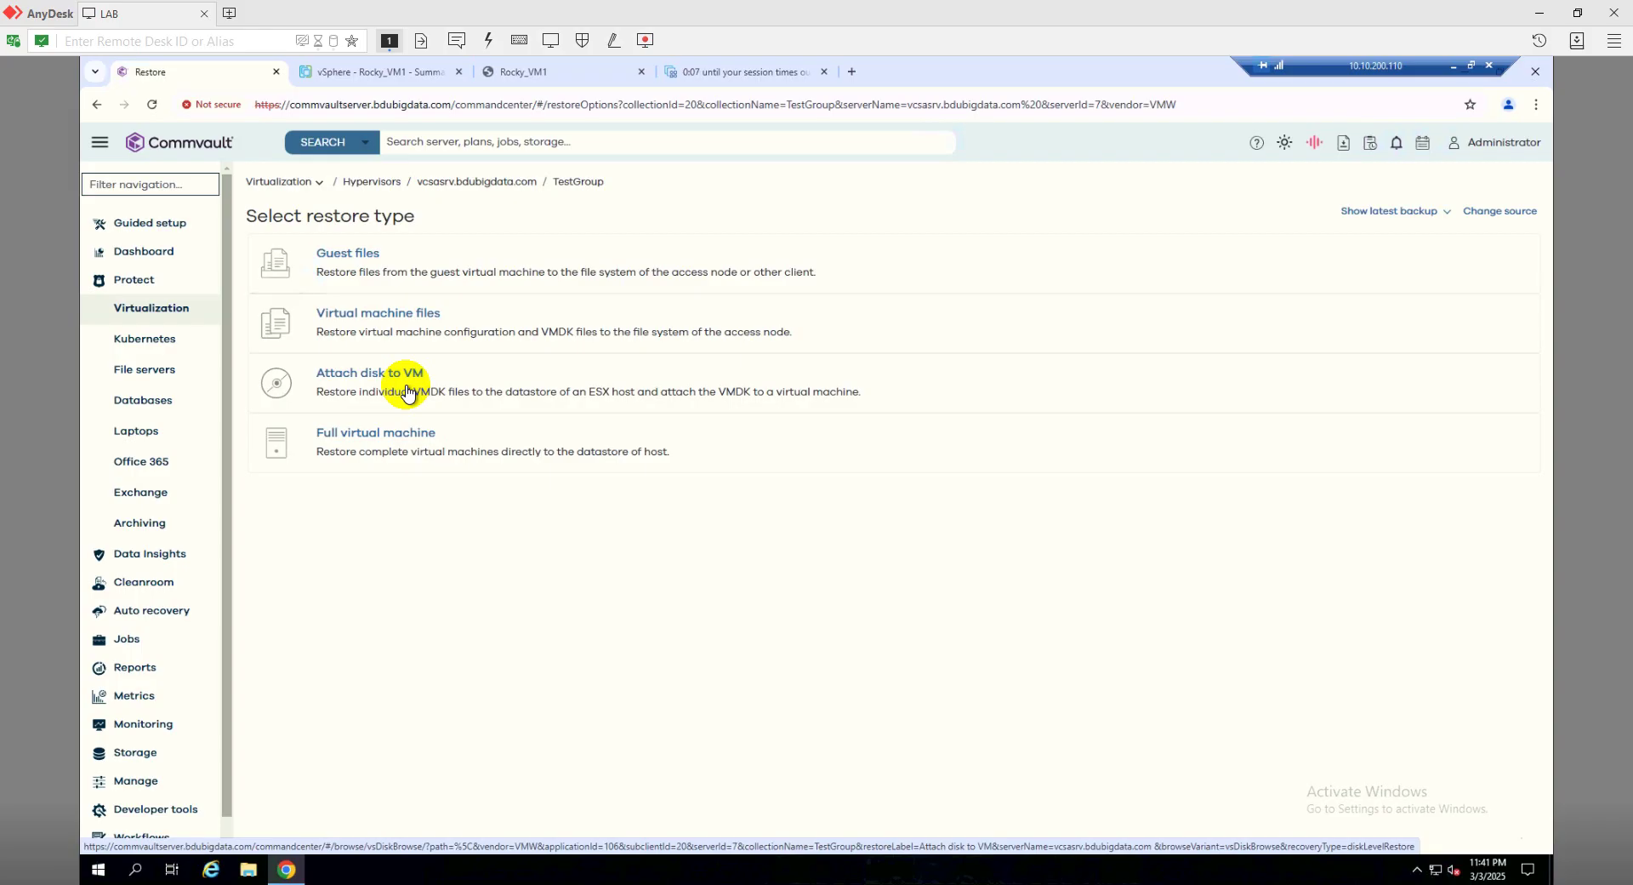
{"action": "left_click", "coordinate": [389, 438]}
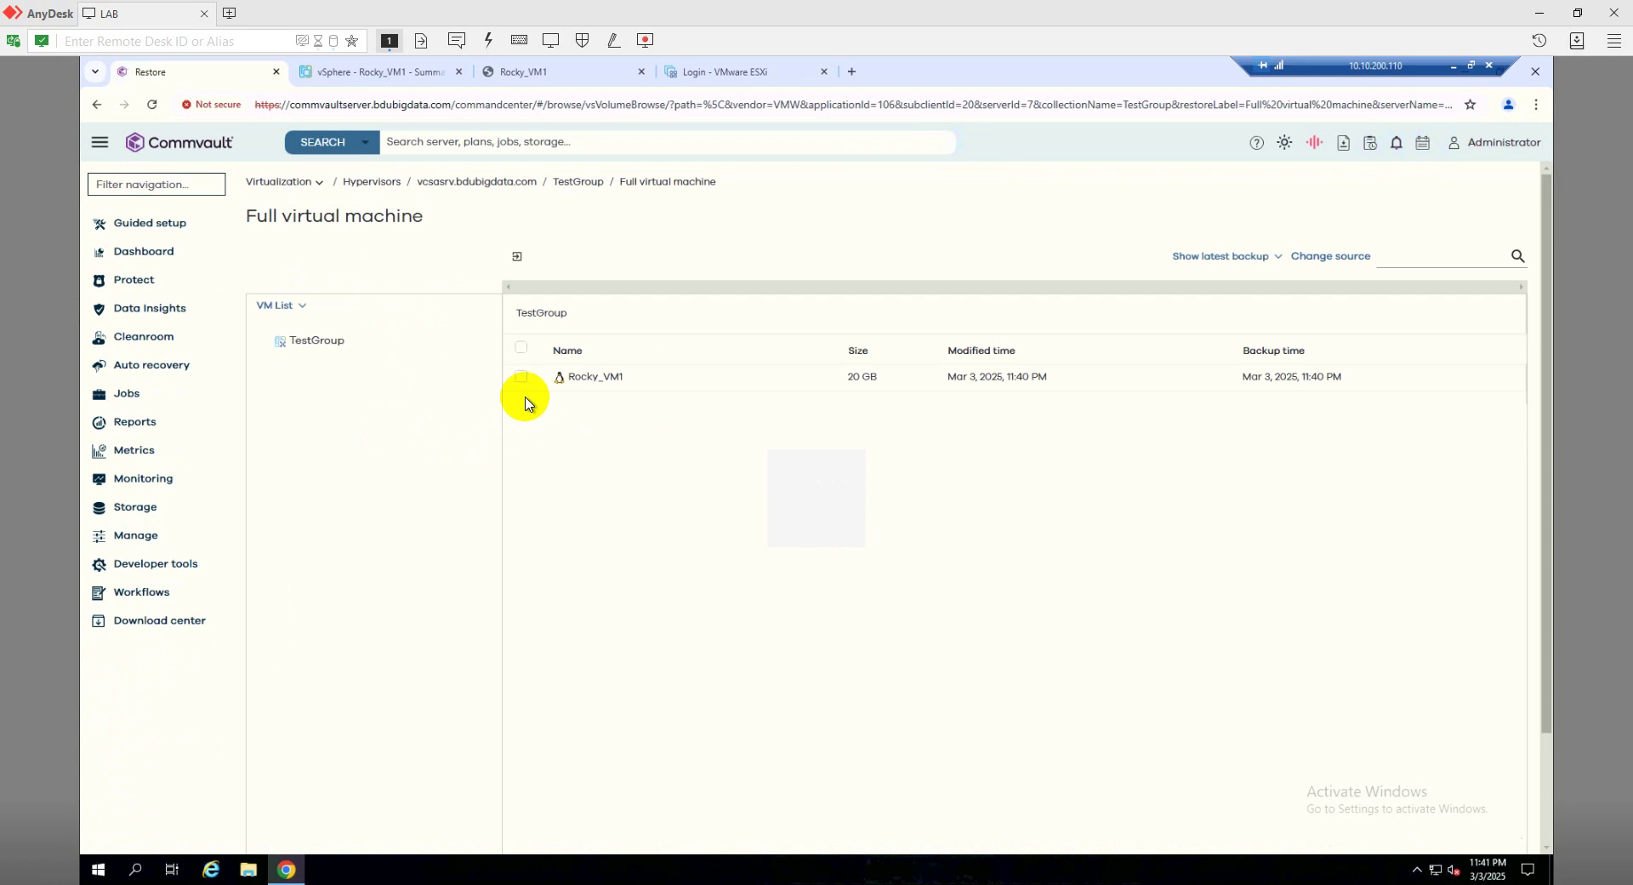
Step: Select Rocky_VM1 for restore and change the source MediaAgent to commvaultserver
{"action": "left_click", "coordinate": [520, 378]}
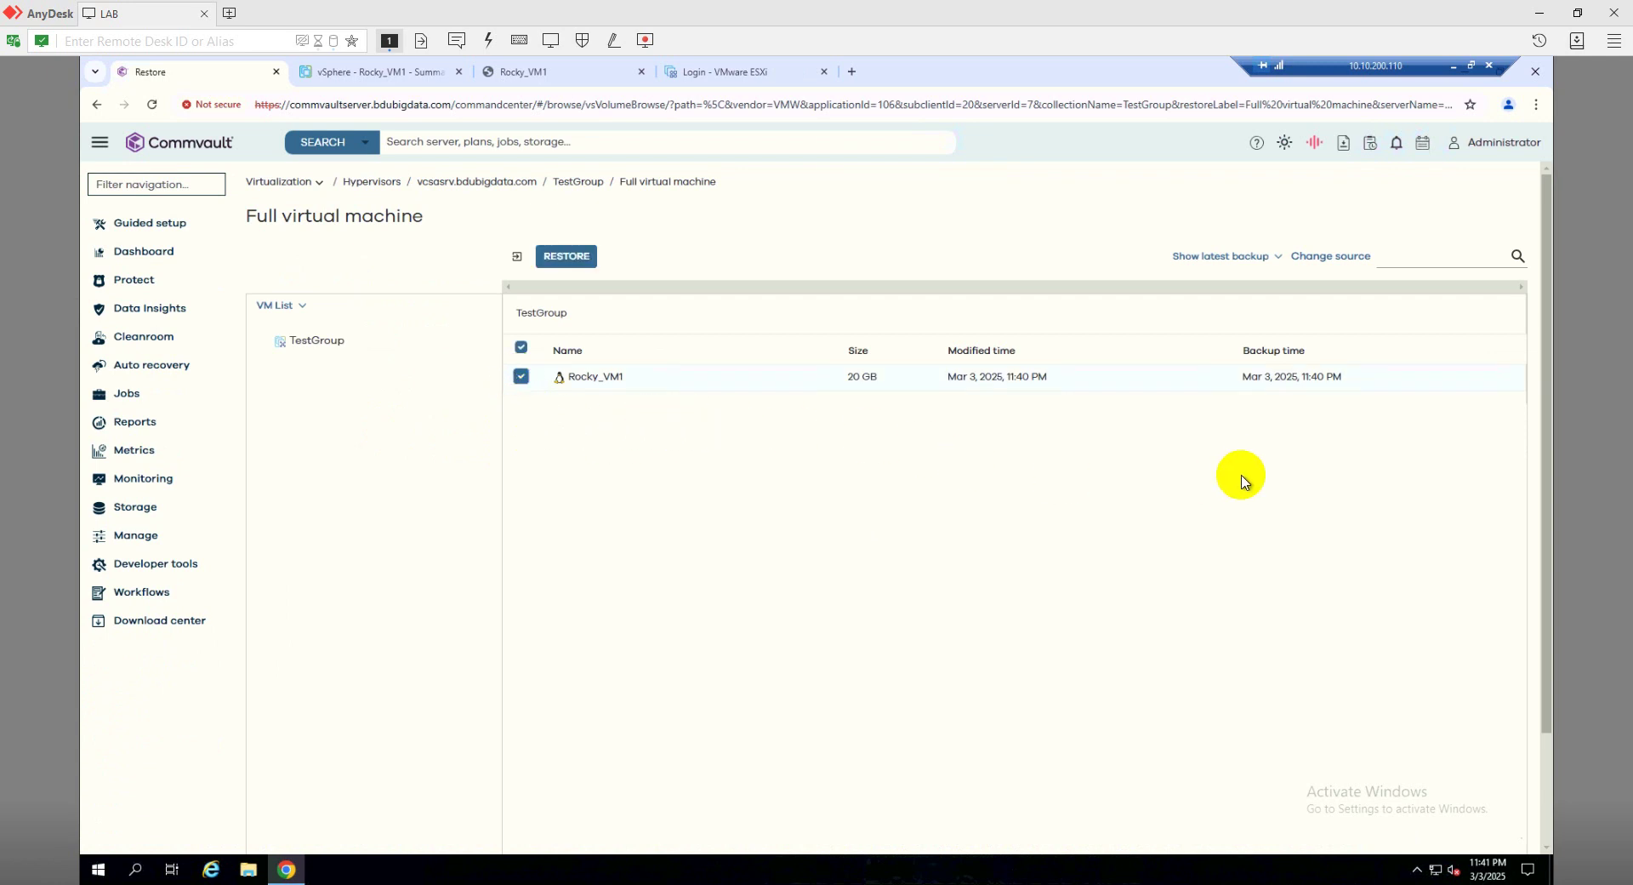
{"action": "scroll", "coordinate": [1515, 609], "scroll_direction": "down", "scroll_amount": 2}
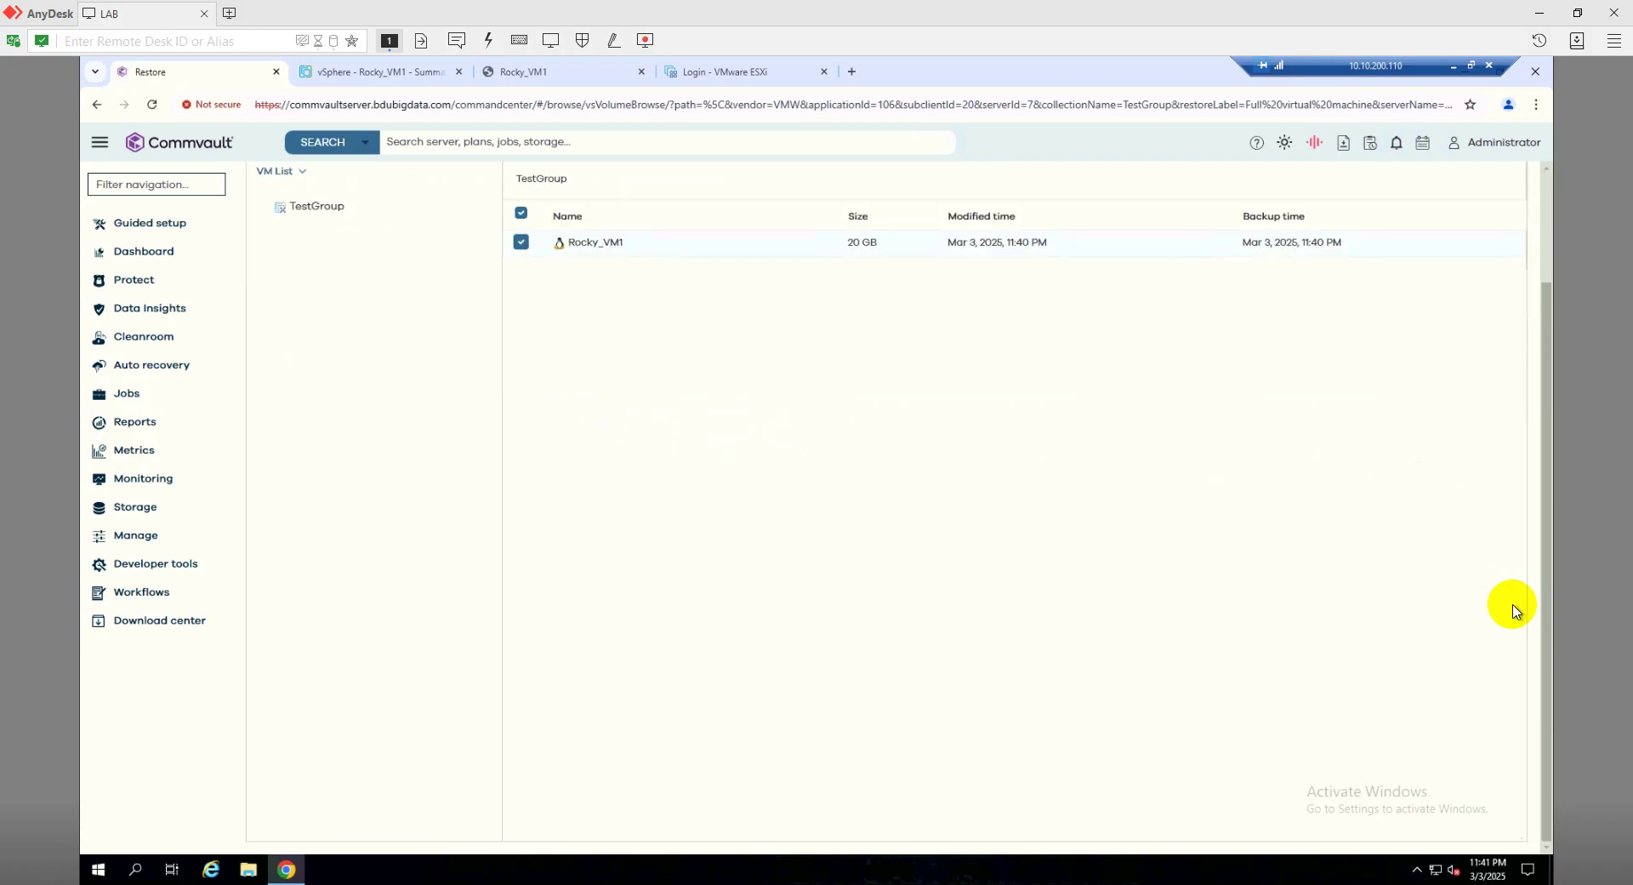
{"action": "scroll", "coordinate": [1515, 609], "scroll_direction": "up", "scroll_amount": 2}
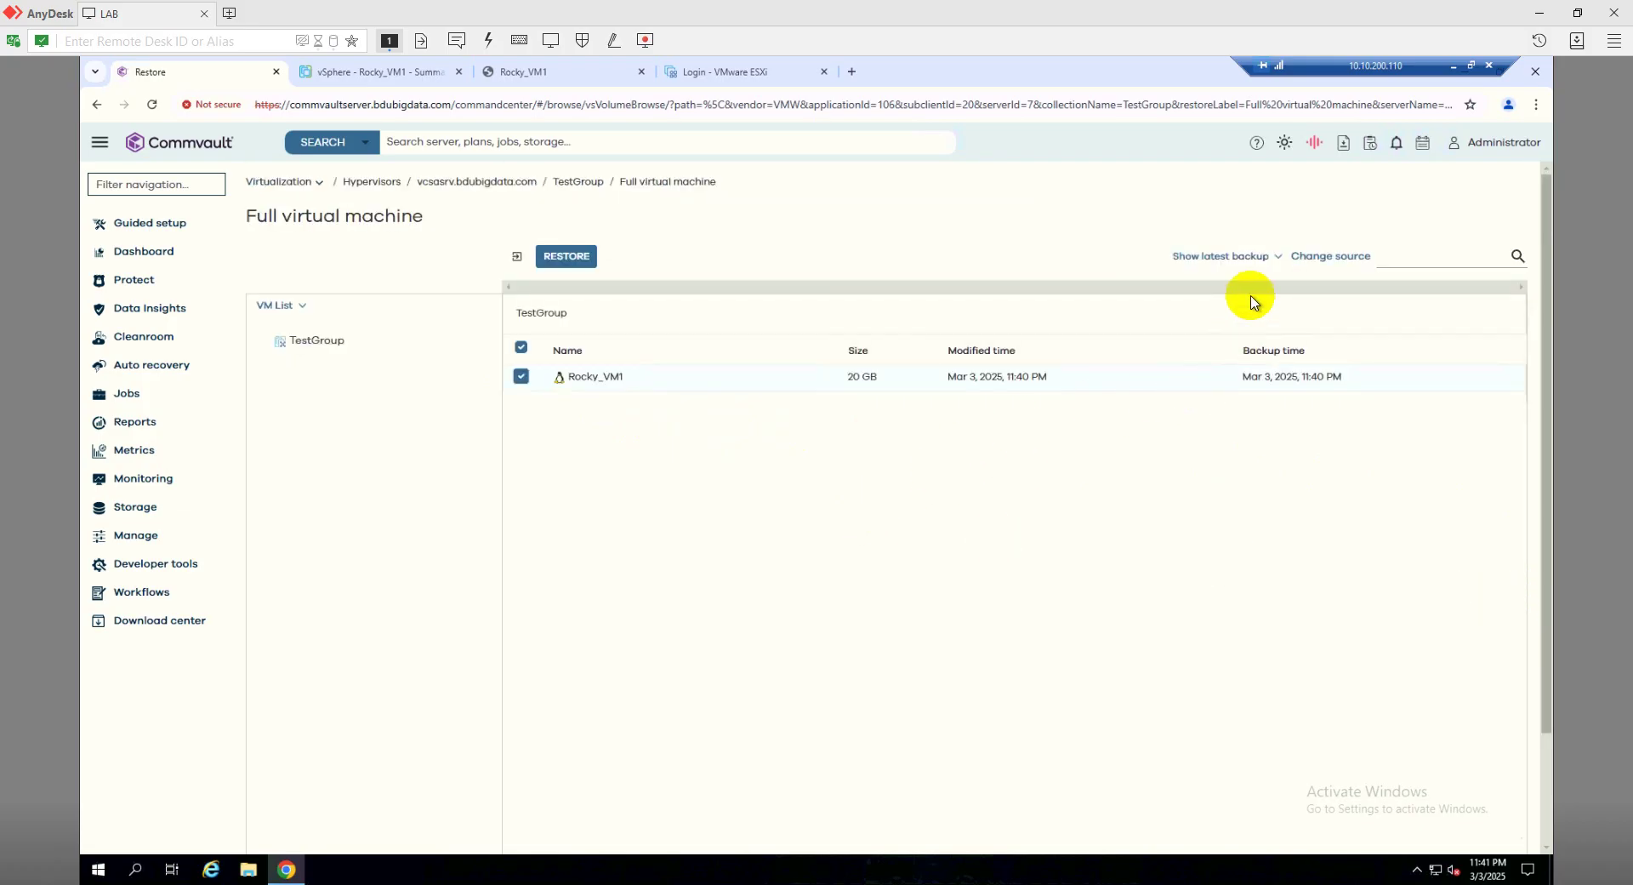
{"action": "left_click", "coordinate": [1321, 259]}
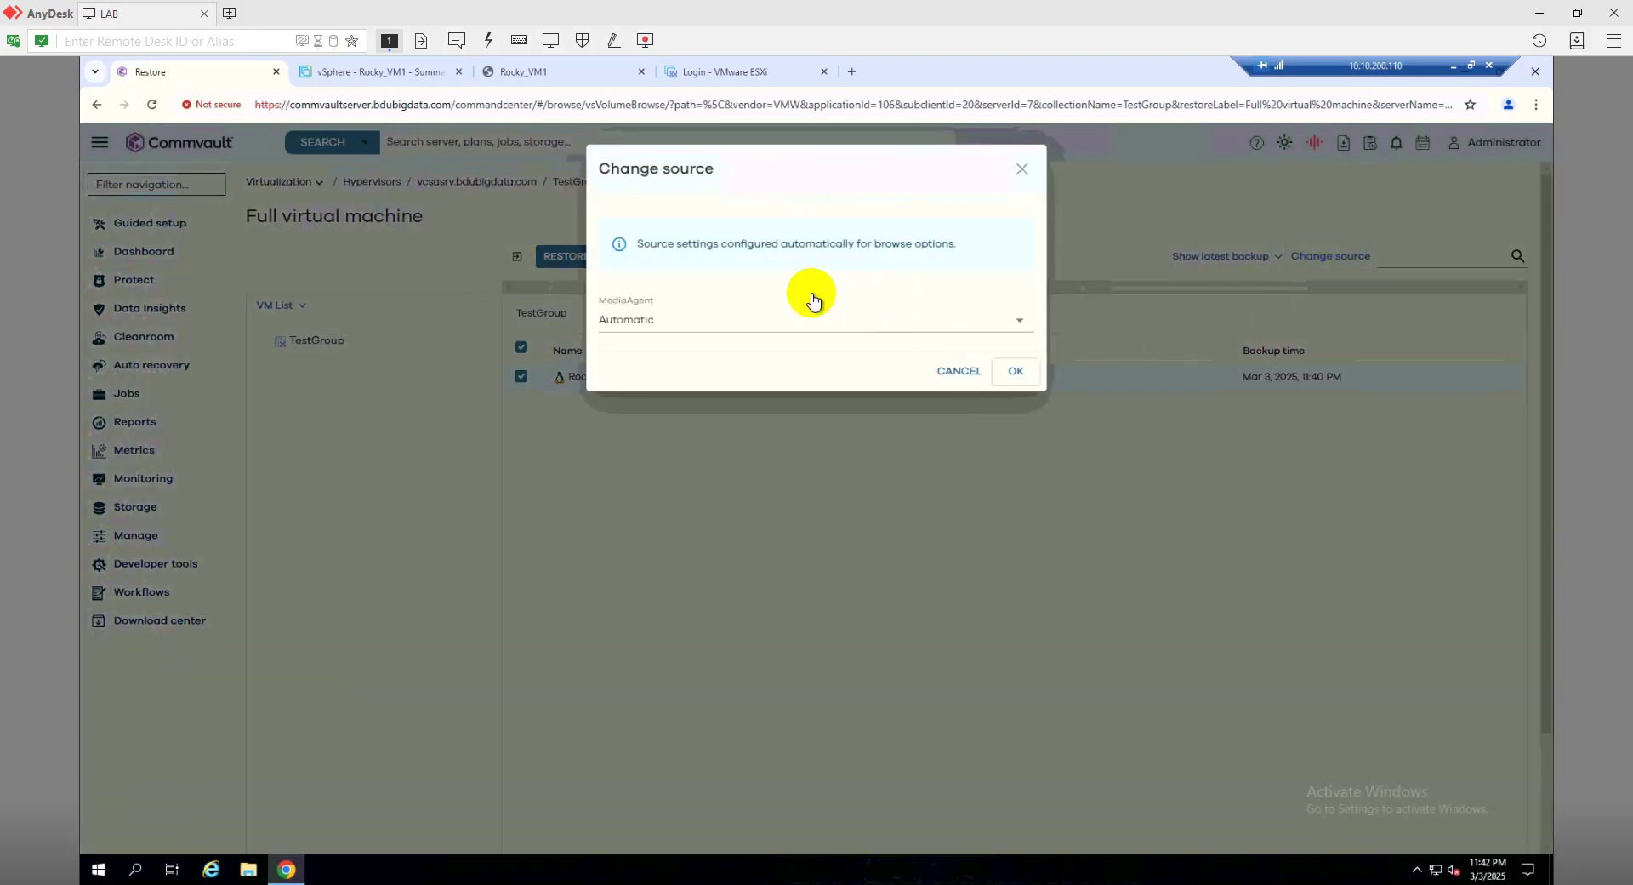
{"action": "left_click", "coordinate": [741, 328]}
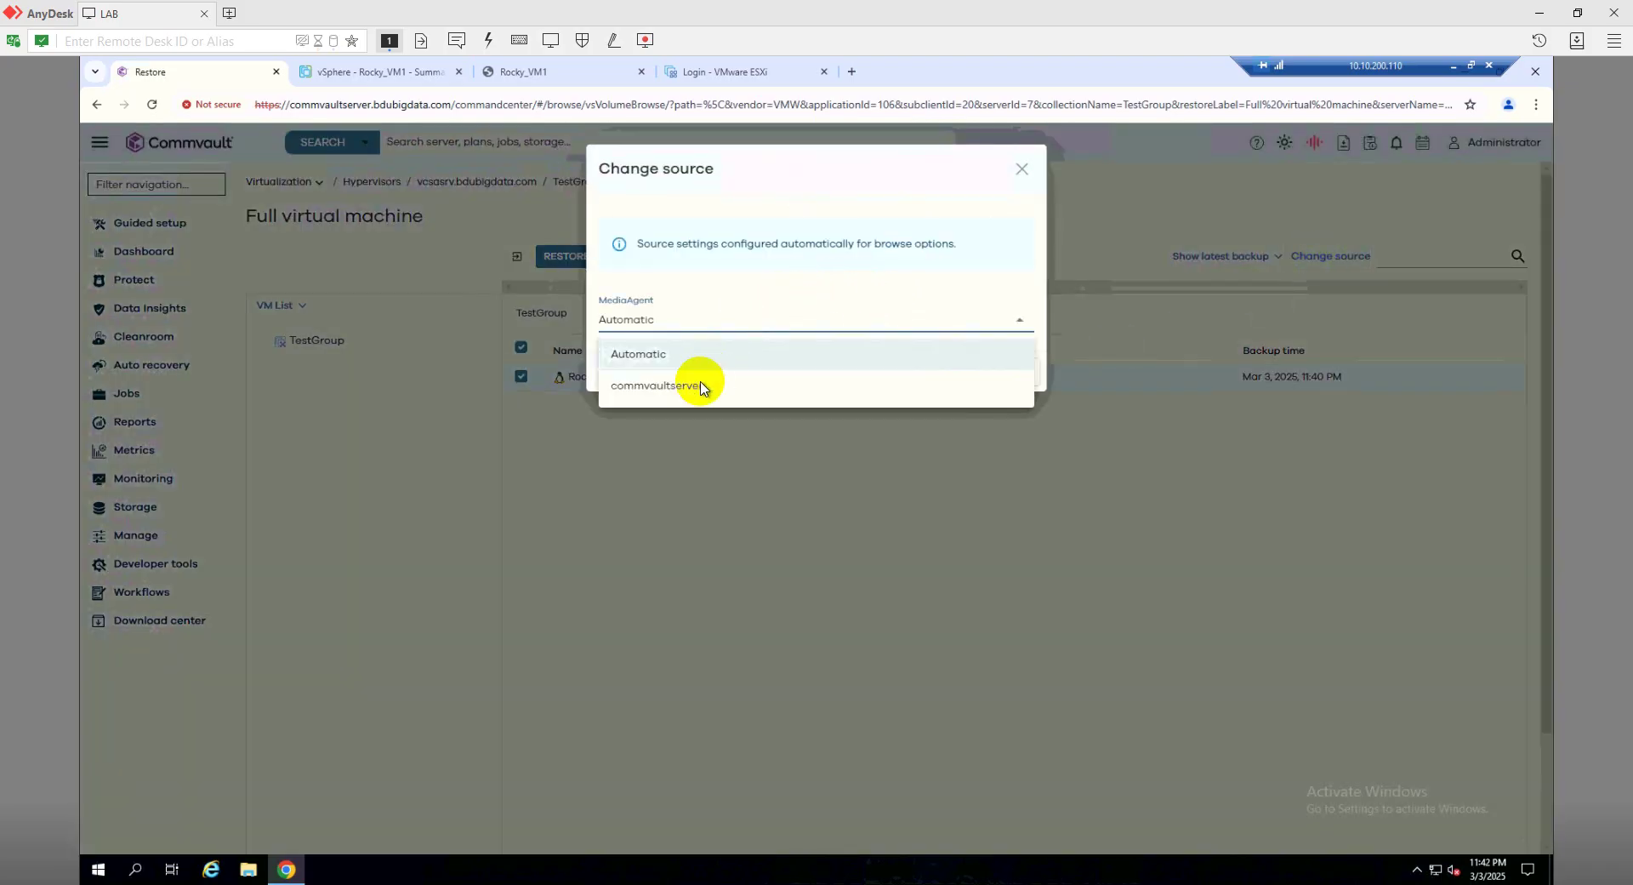
{"action": "left_click", "coordinate": [702, 387]}
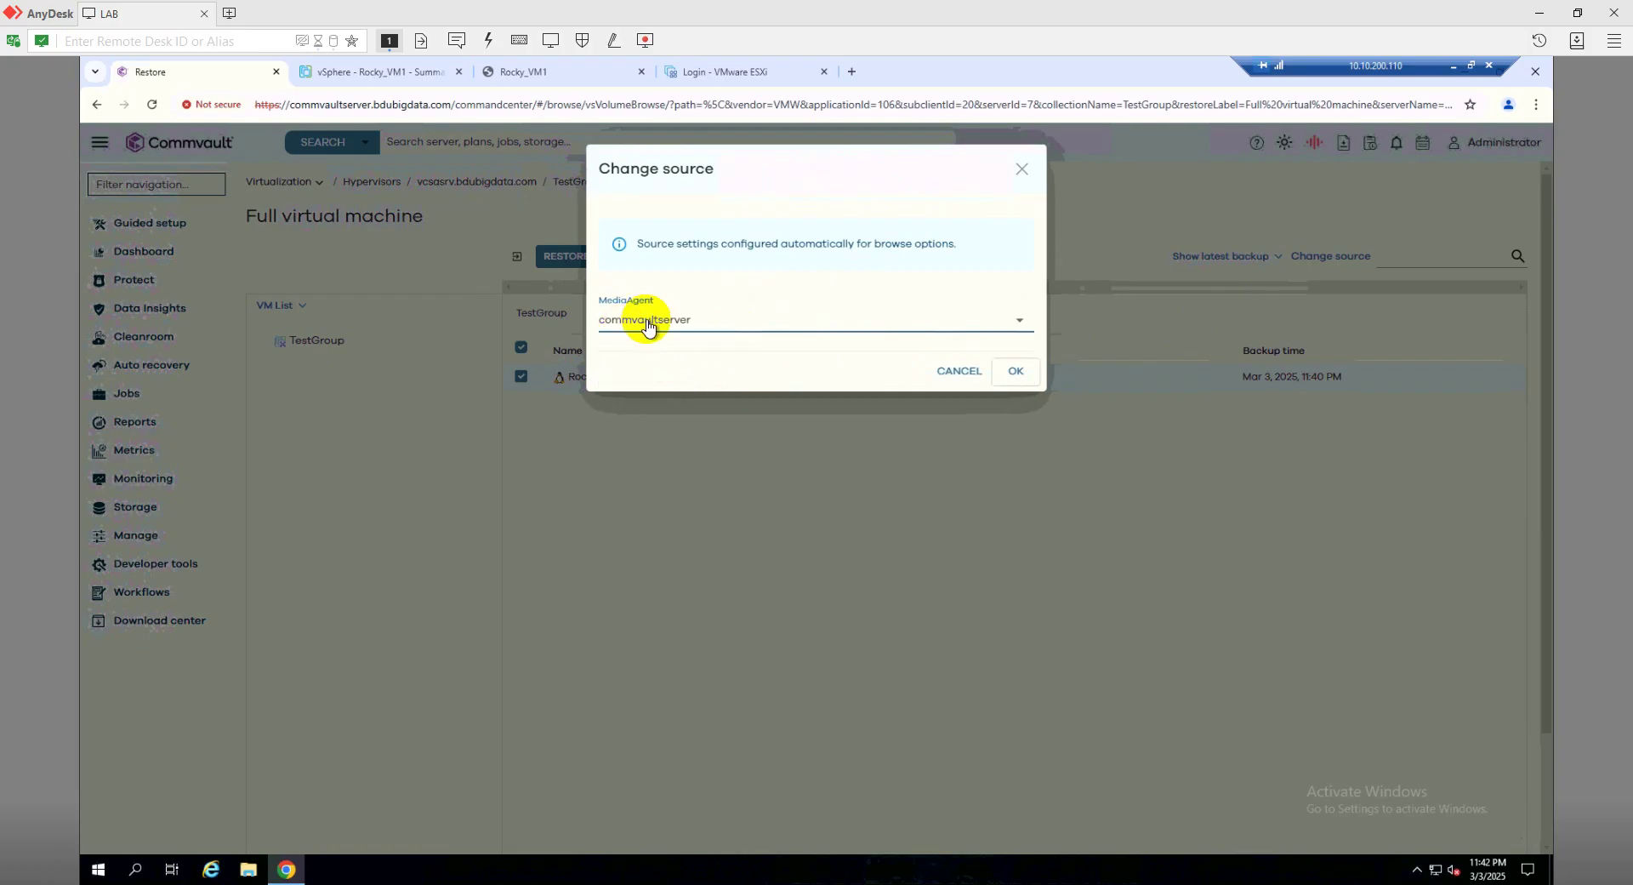
{"action": "left_click", "coordinate": [1013, 375]}
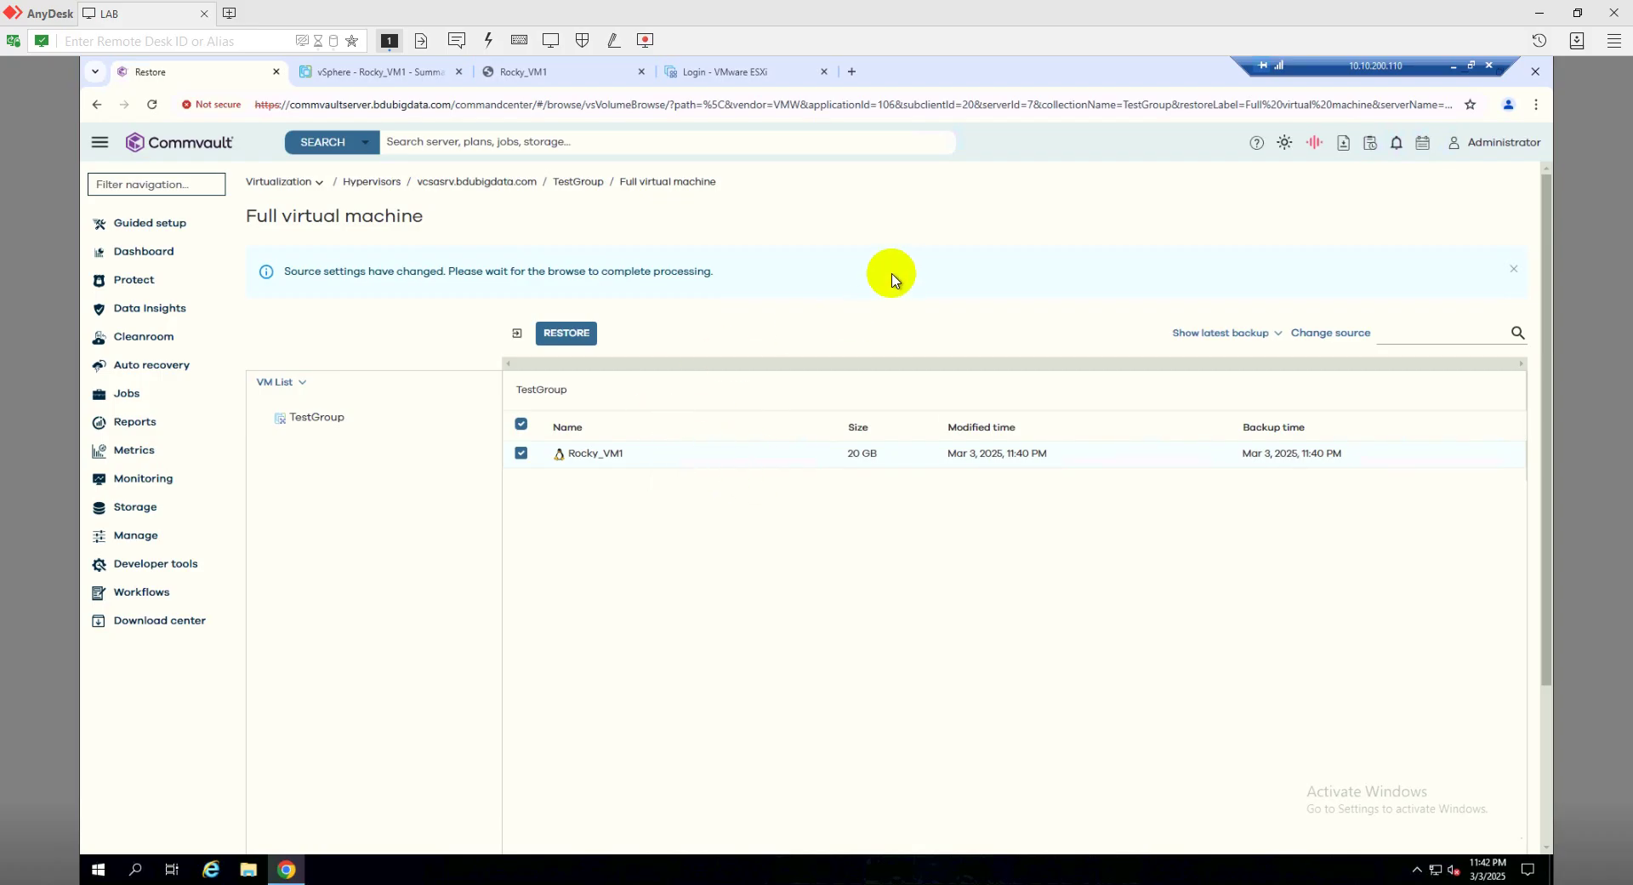
Step: Set up an in-place restore of Rocky_VM1 with commvaultserver as access node, proceeding to the restore options and expanding the additional options
{"action": "left_click", "coordinate": [568, 333]}
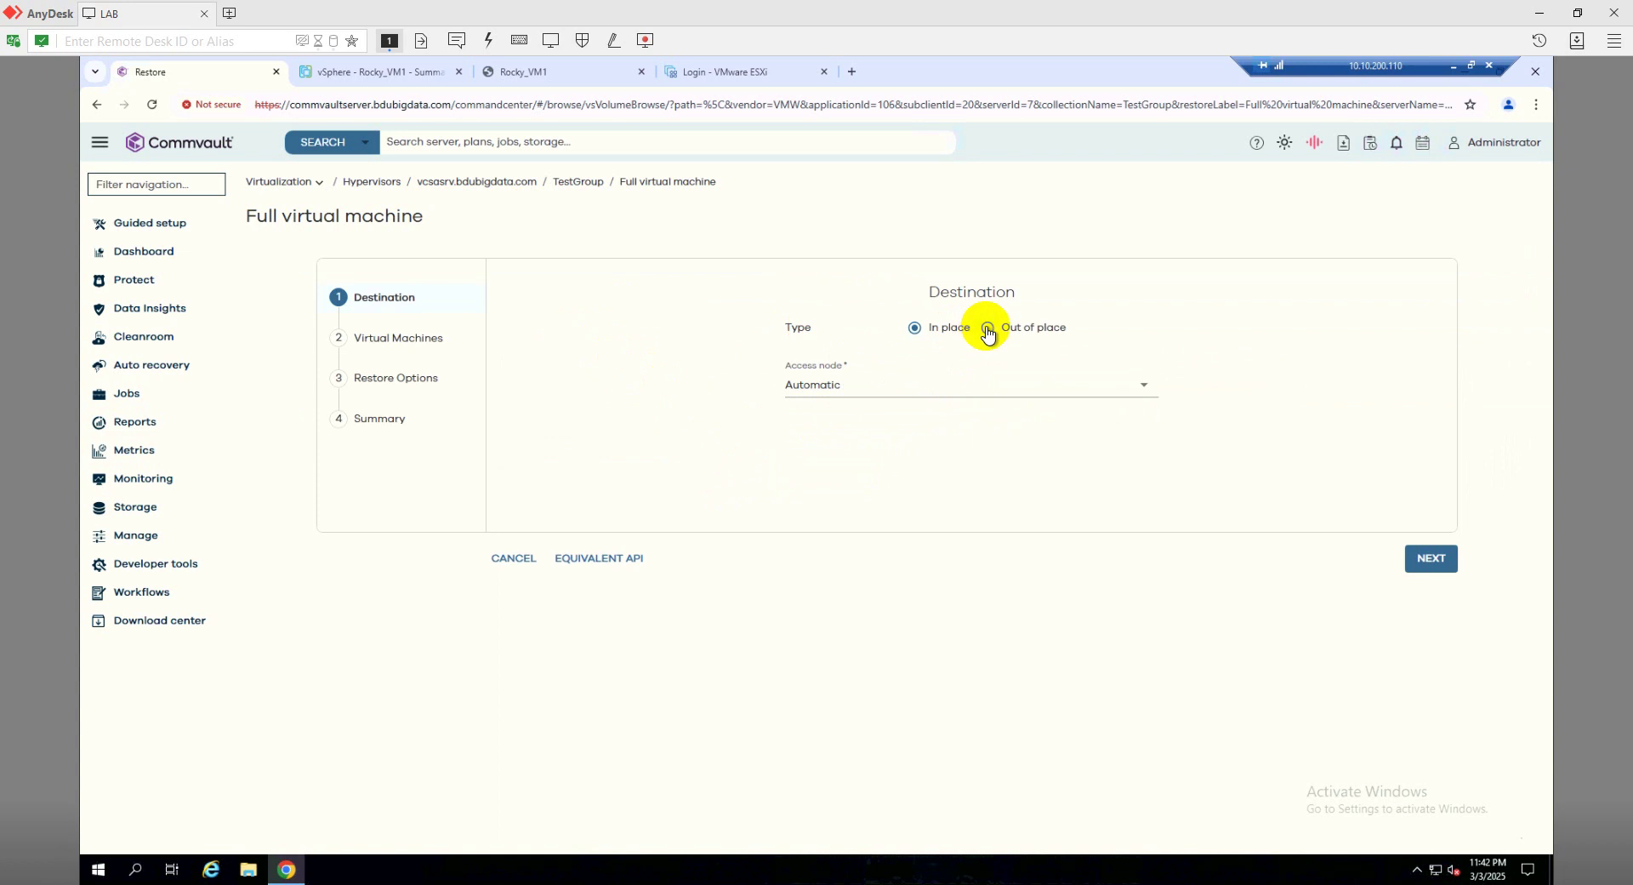
{"action": "left_click", "coordinate": [964, 395]}
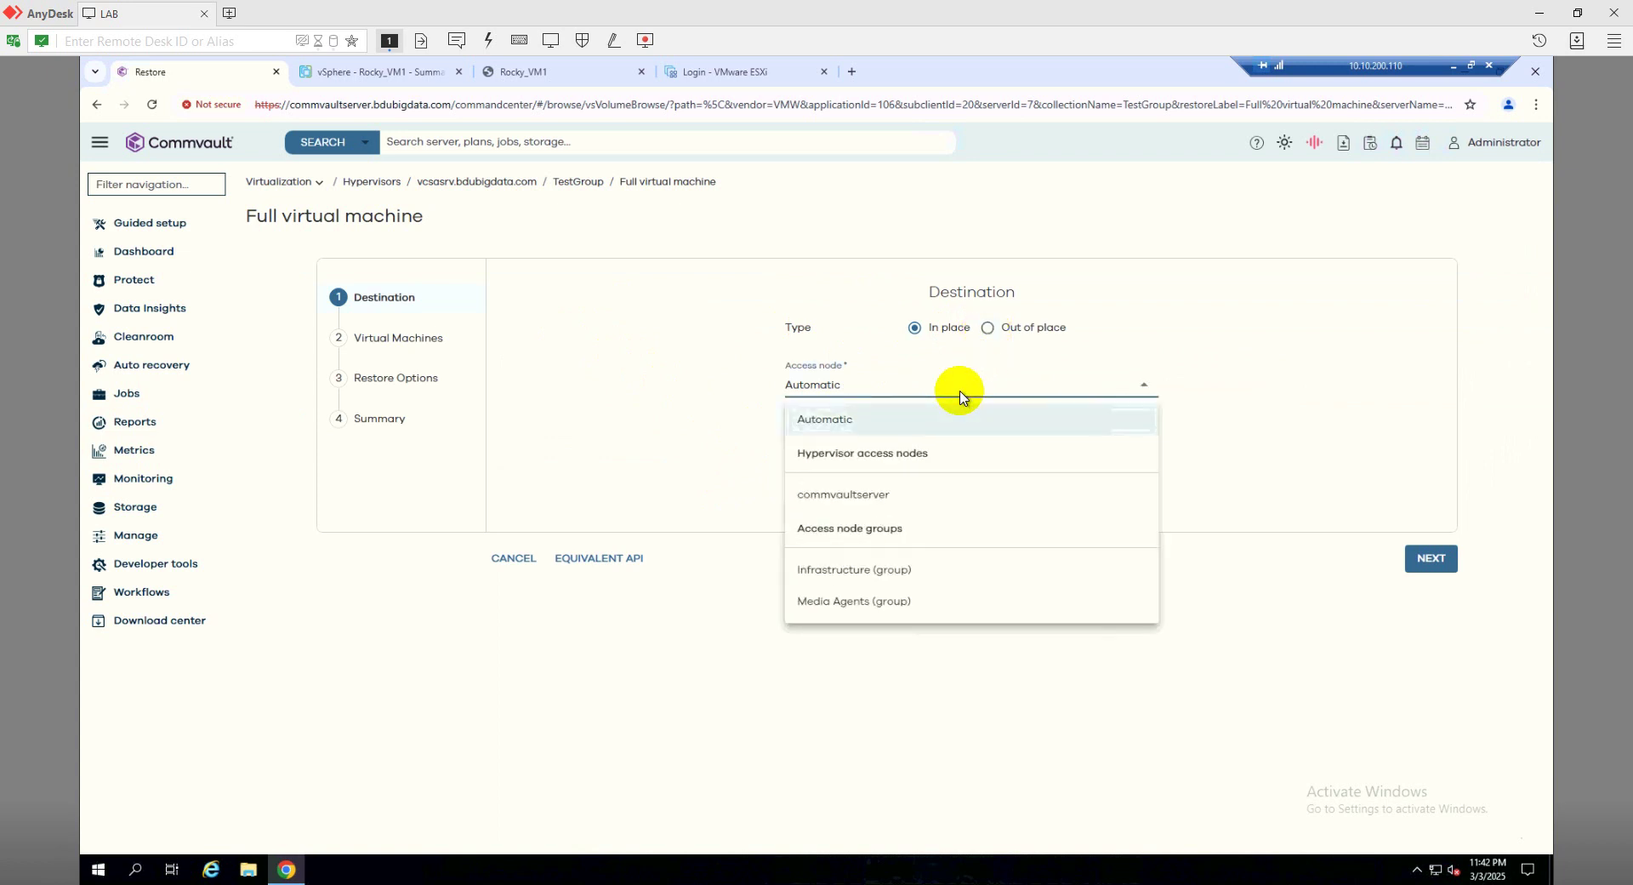
{"action": "left_click", "coordinate": [869, 500]}
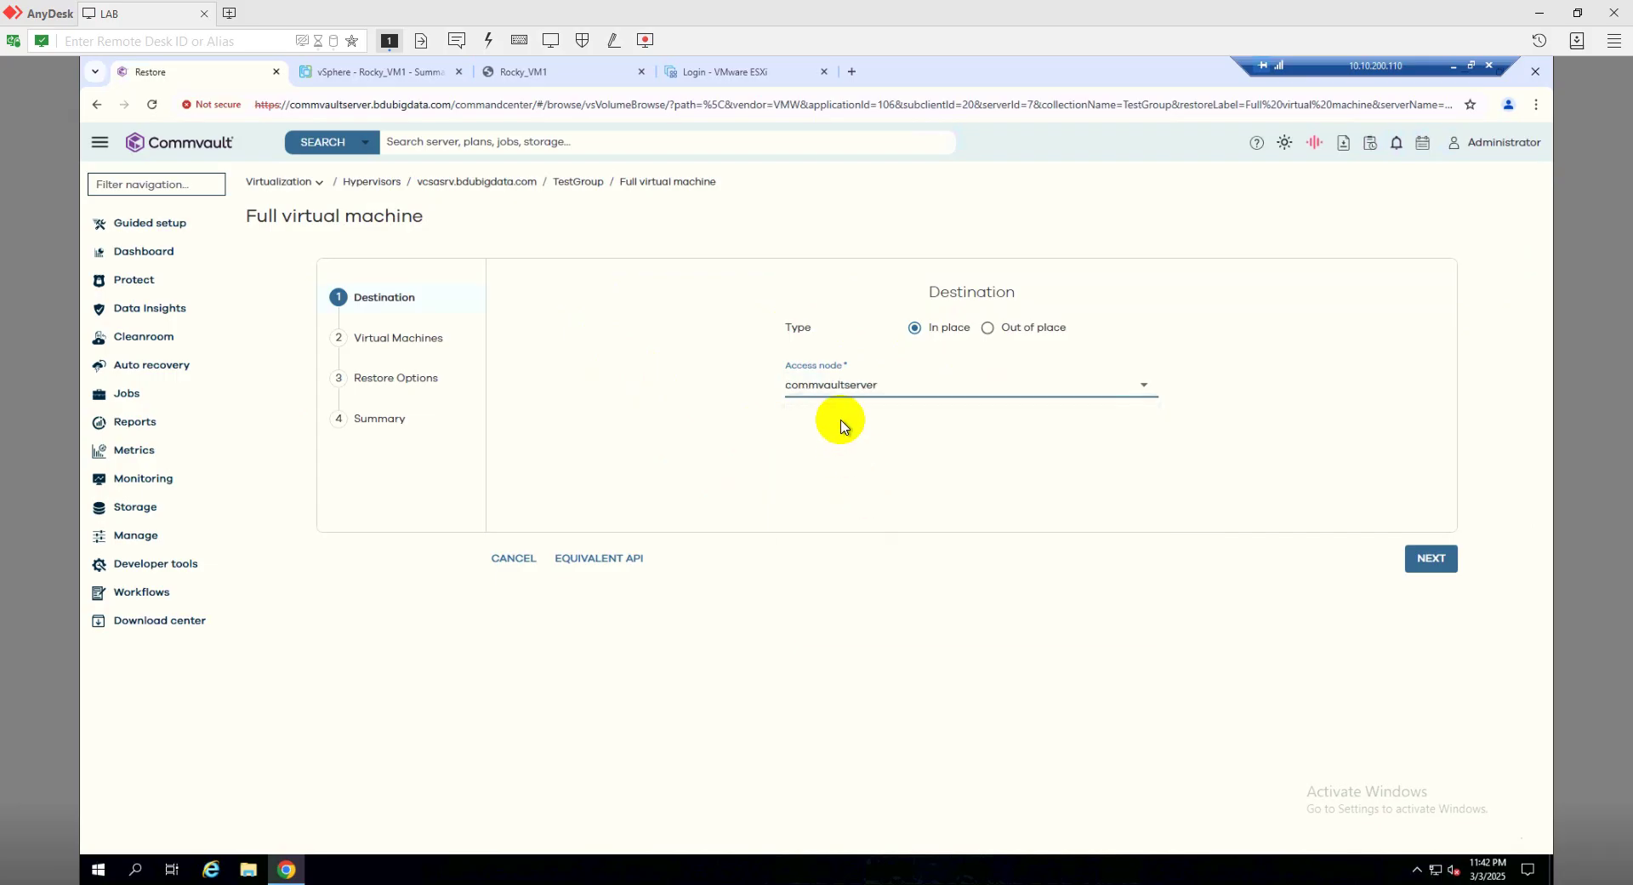
{"action": "left_click", "coordinate": [1423, 562]}
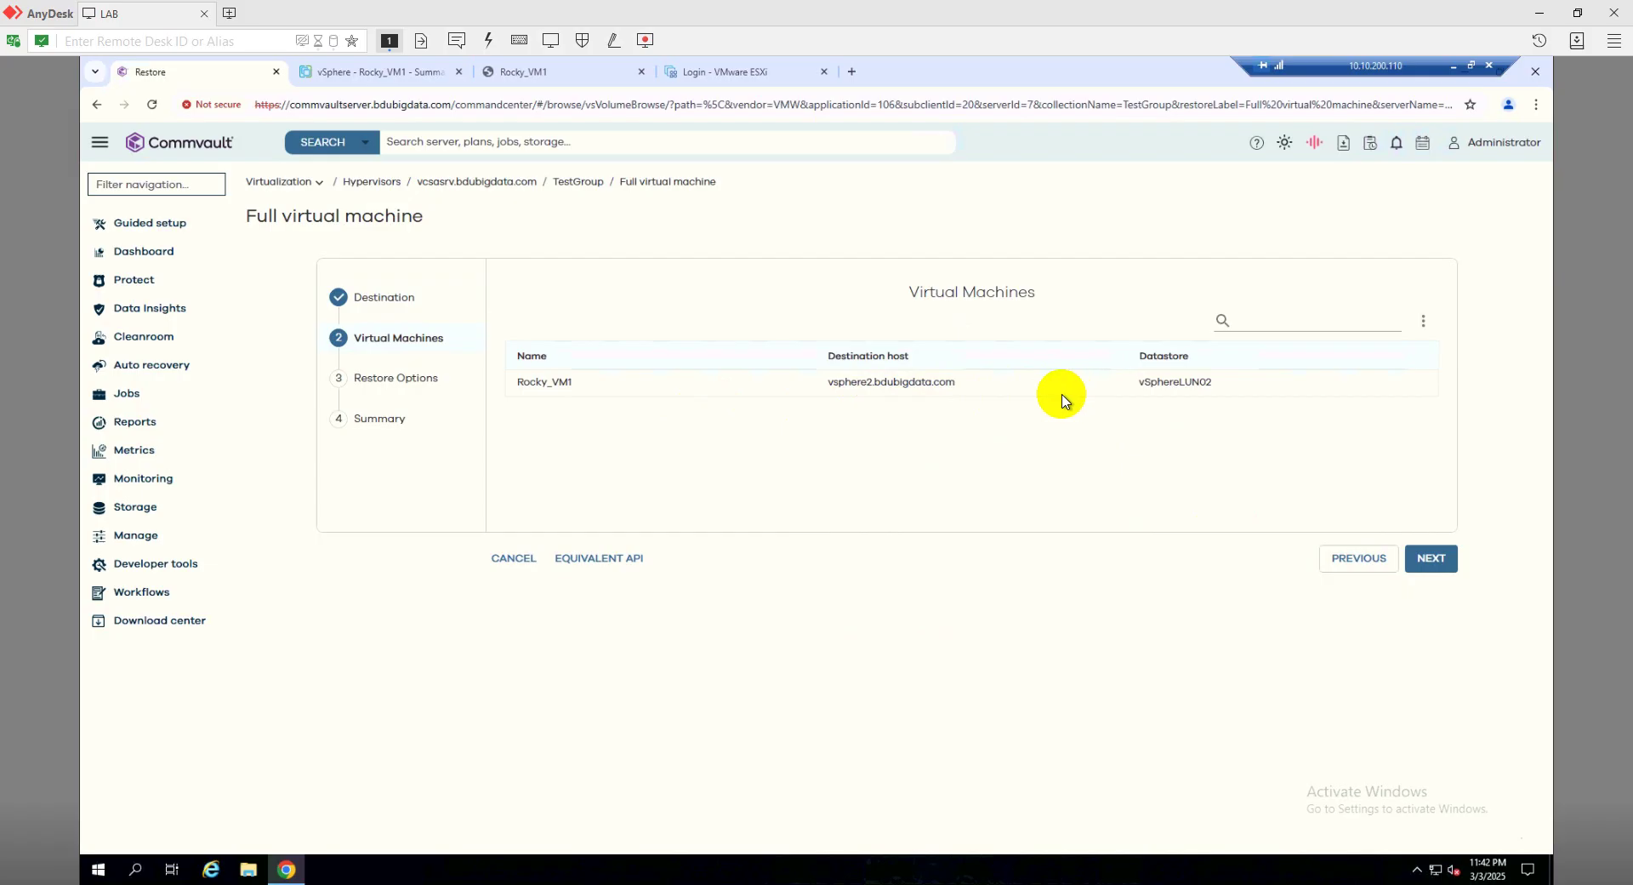
{"action": "left_click", "coordinate": [1427, 559]}
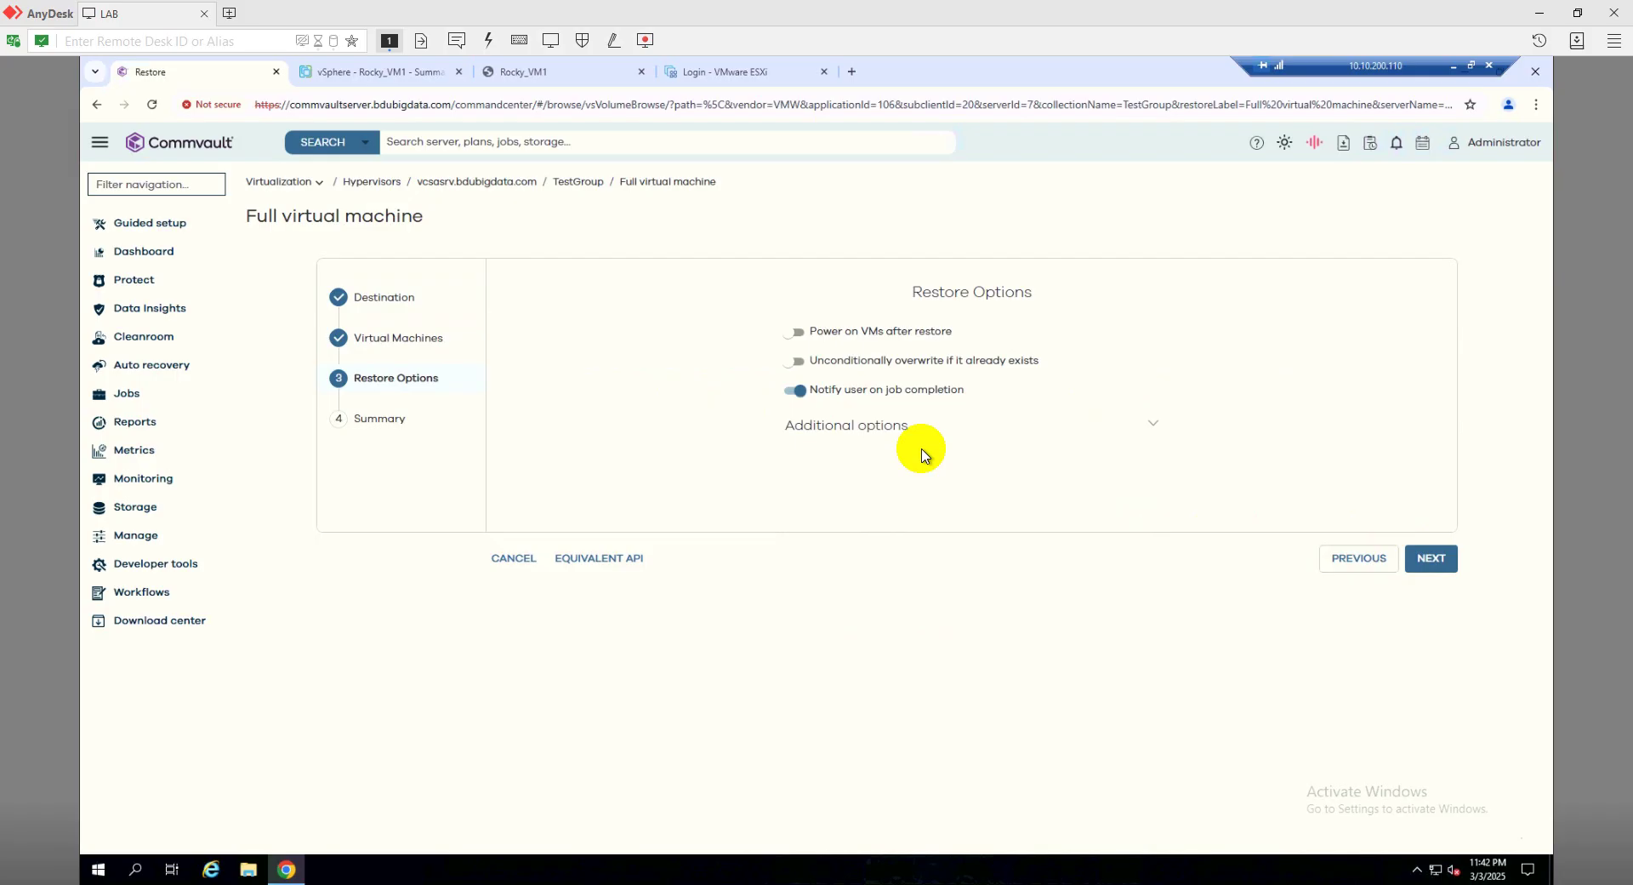
{"action": "left_click", "coordinate": [930, 439]}
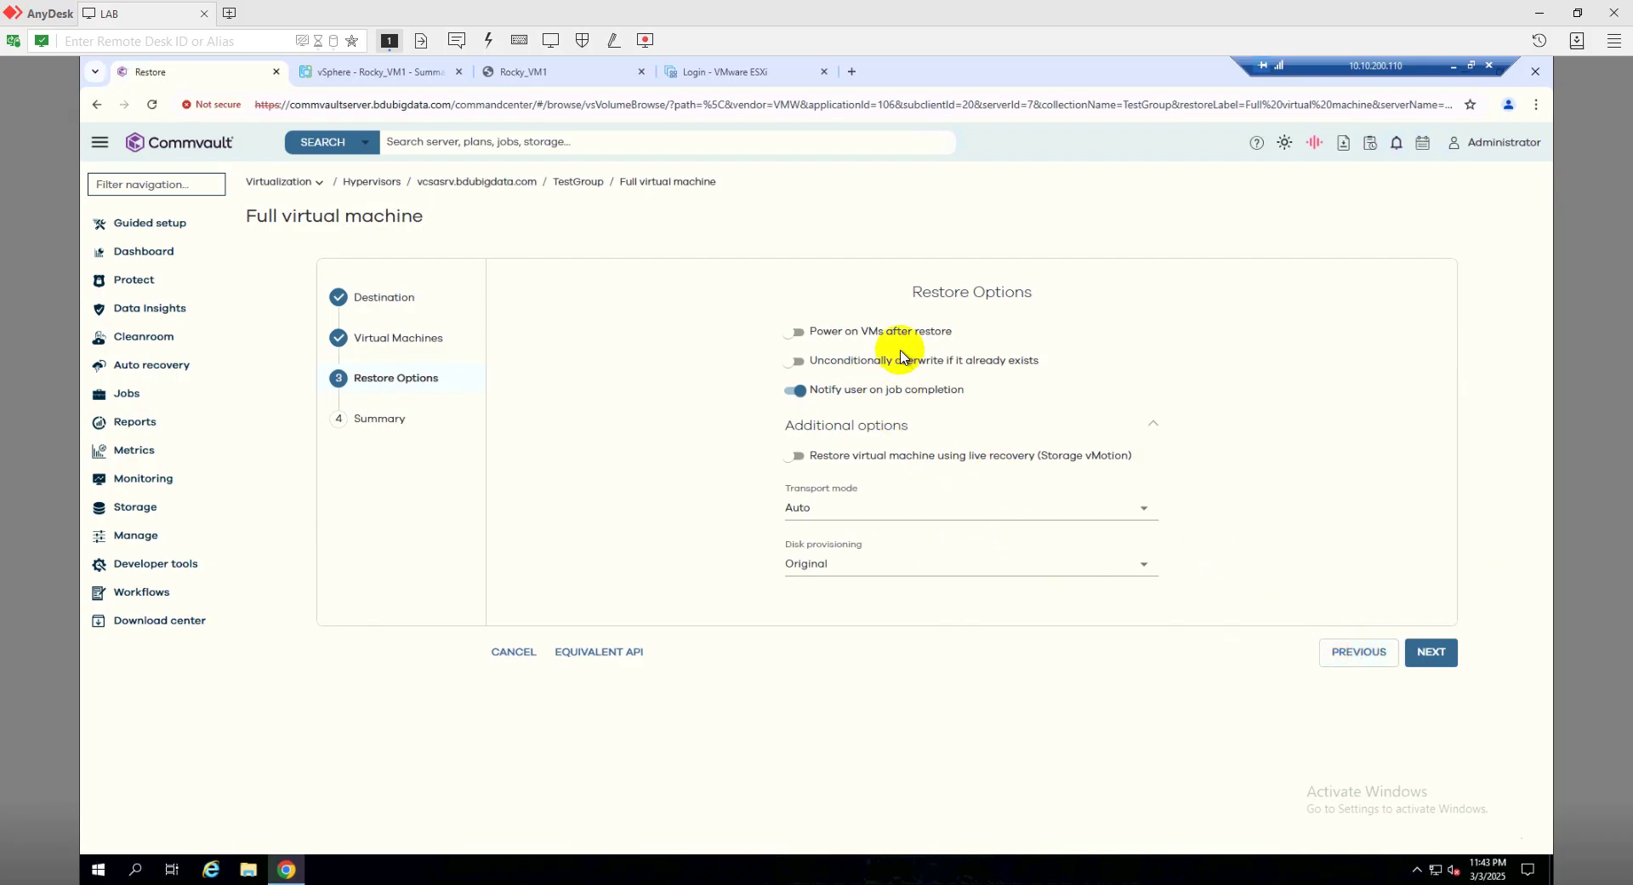
Step: Switch the restore to out of place as VMware vCenter on vcsasrv.bdubigdata.com with access node commvaultserver, and proceed to the virtual machines
{"action": "key", "text": "F5"}
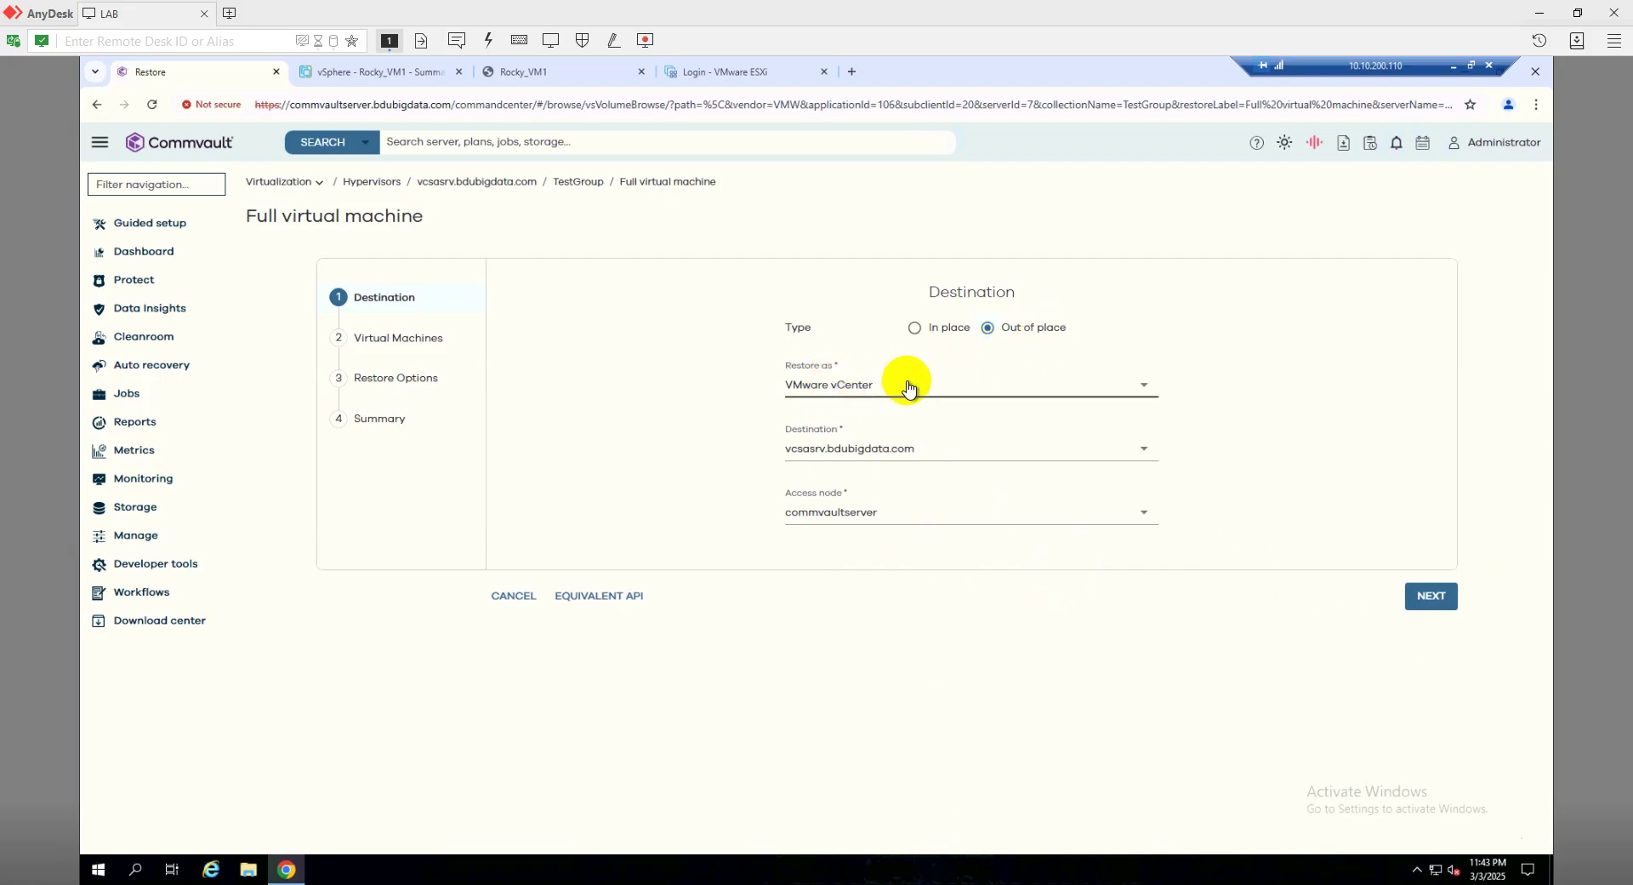
{"action": "left_click", "coordinate": [912, 455]}
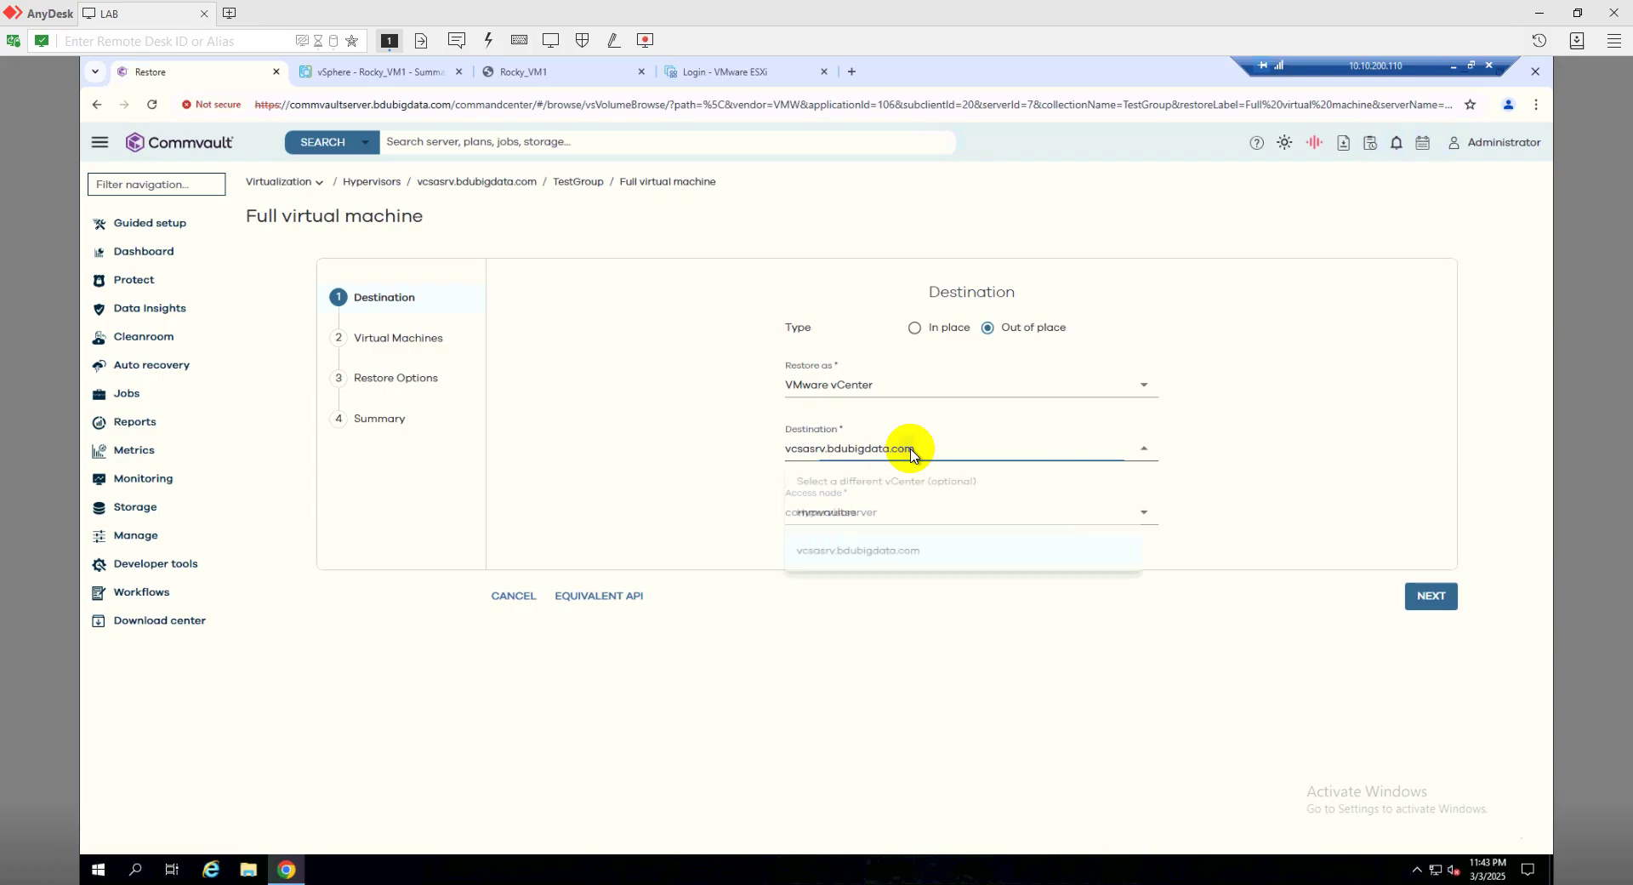
{"action": "left_click", "coordinate": [912, 455]}
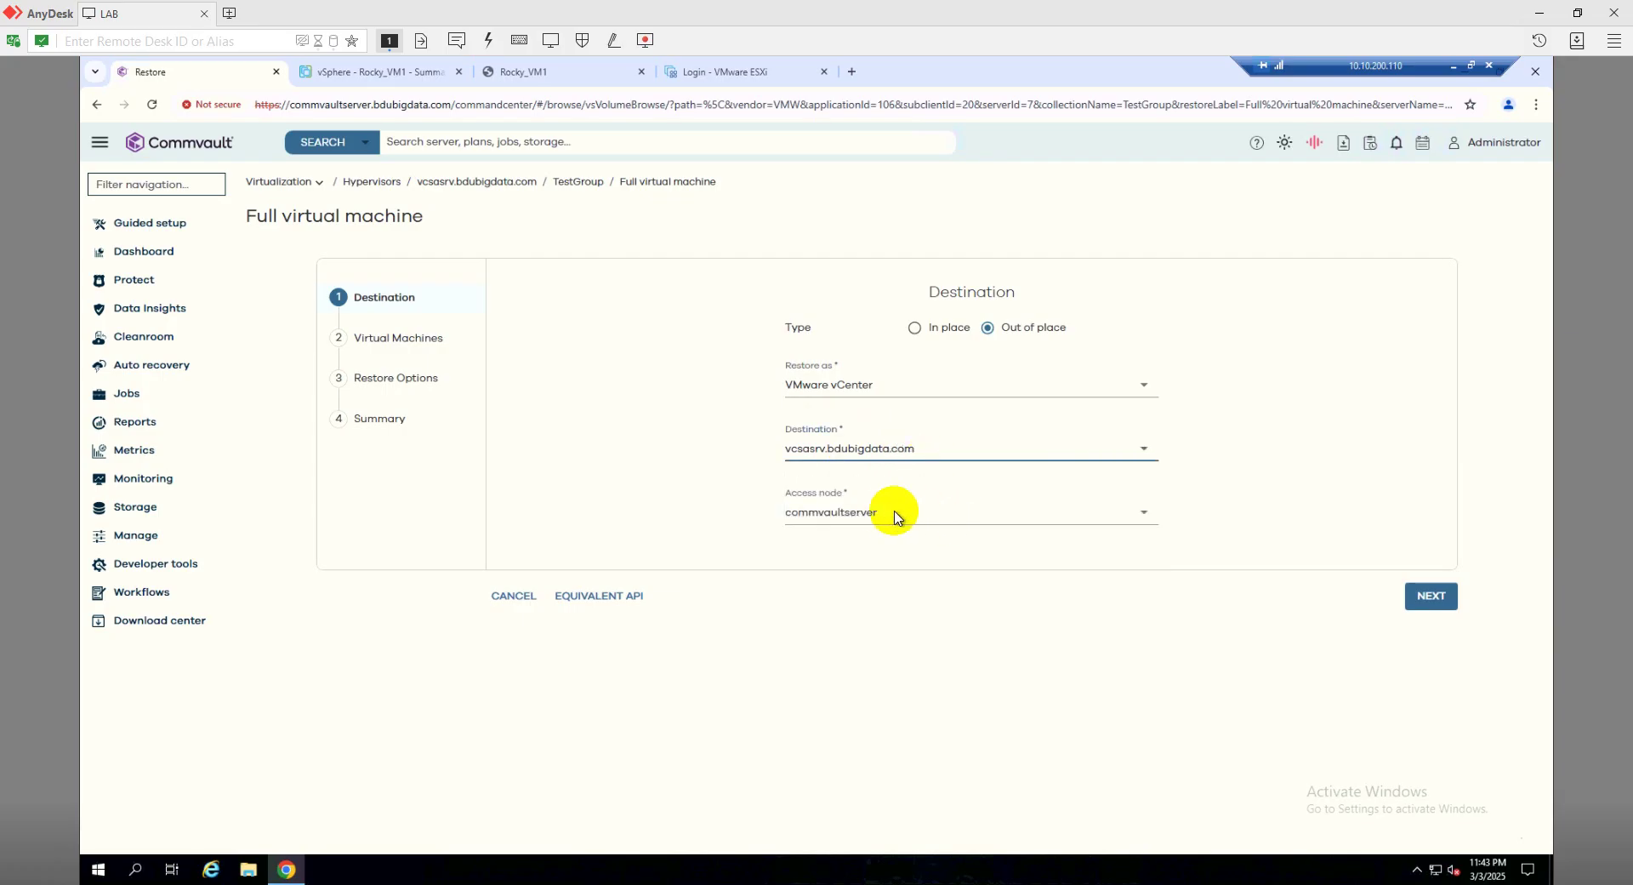
{"action": "left_click", "coordinate": [885, 516]}
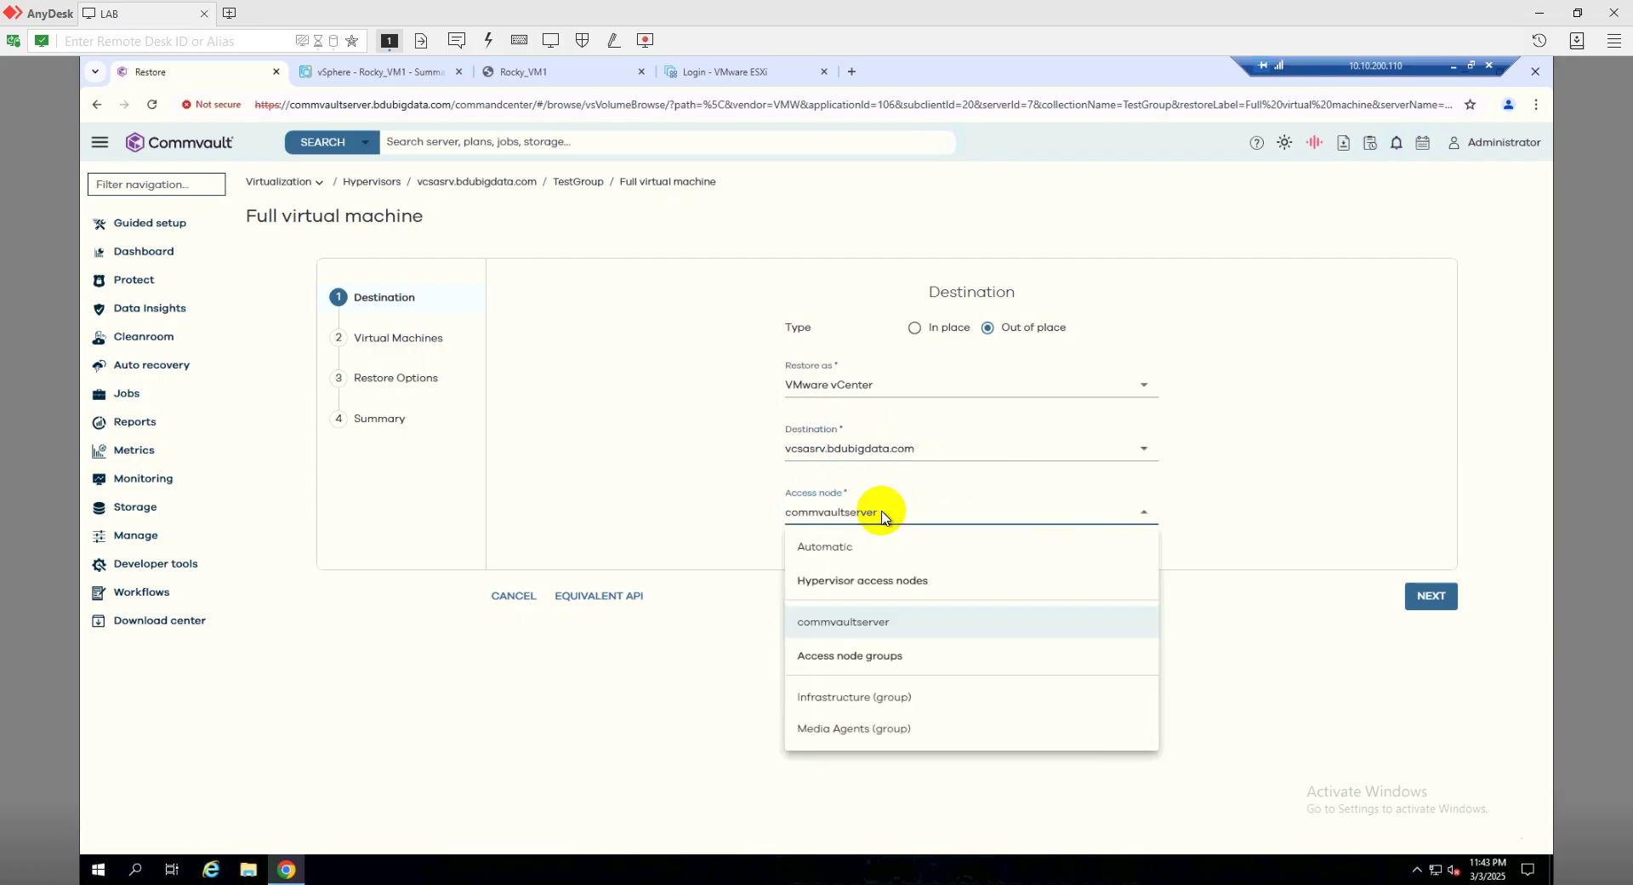
{"action": "left_click", "coordinate": [1310, 607]}
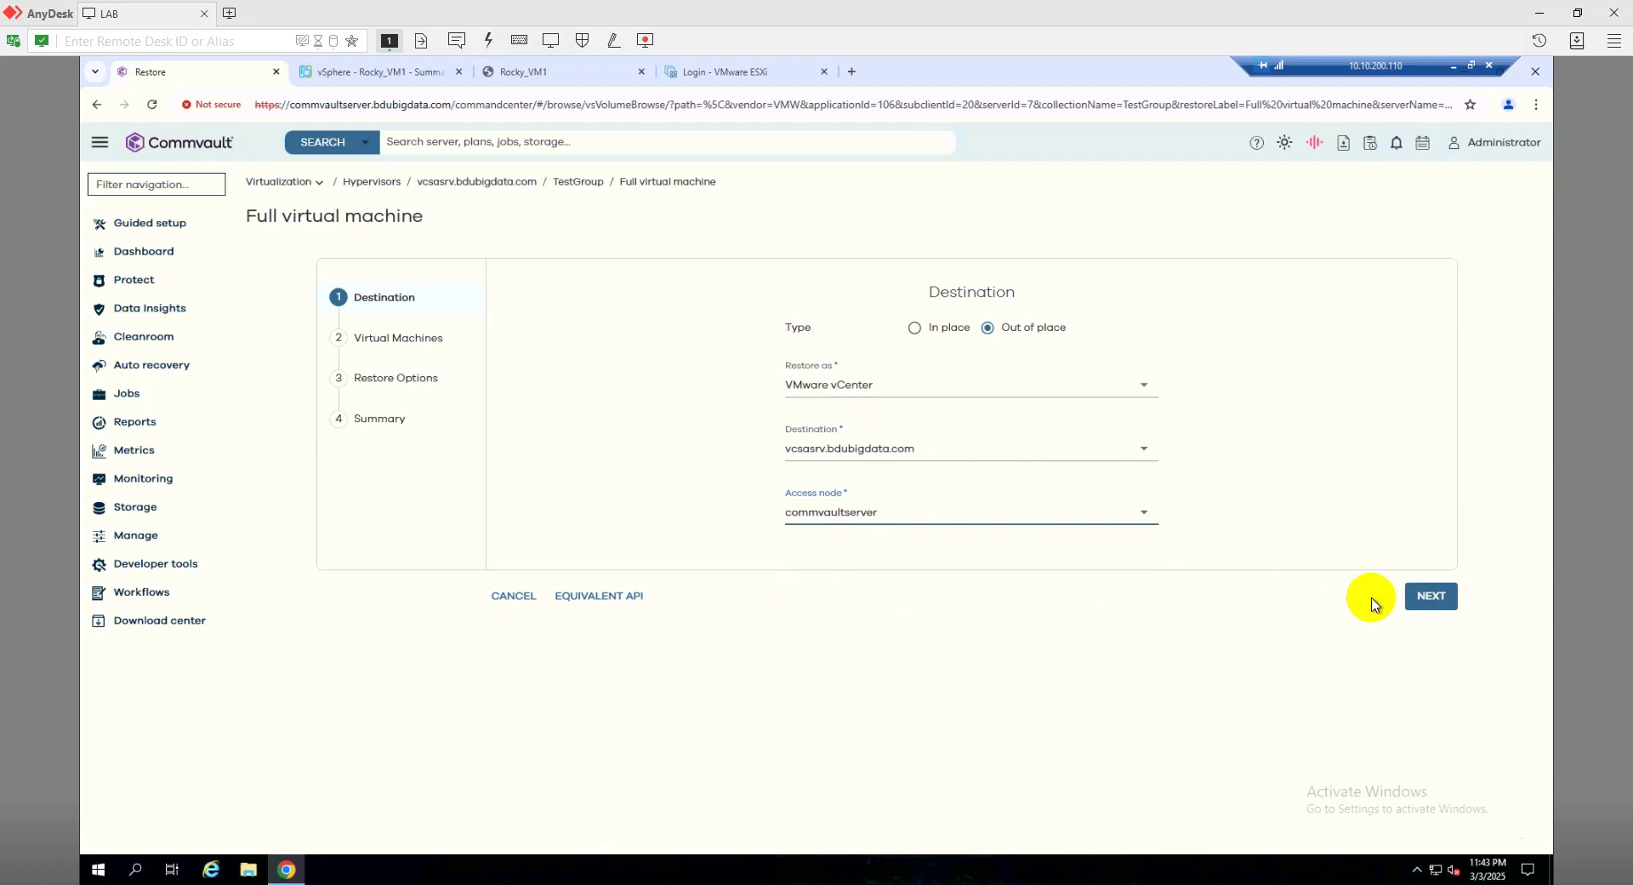
{"action": "left_click", "coordinate": [1421, 600]}
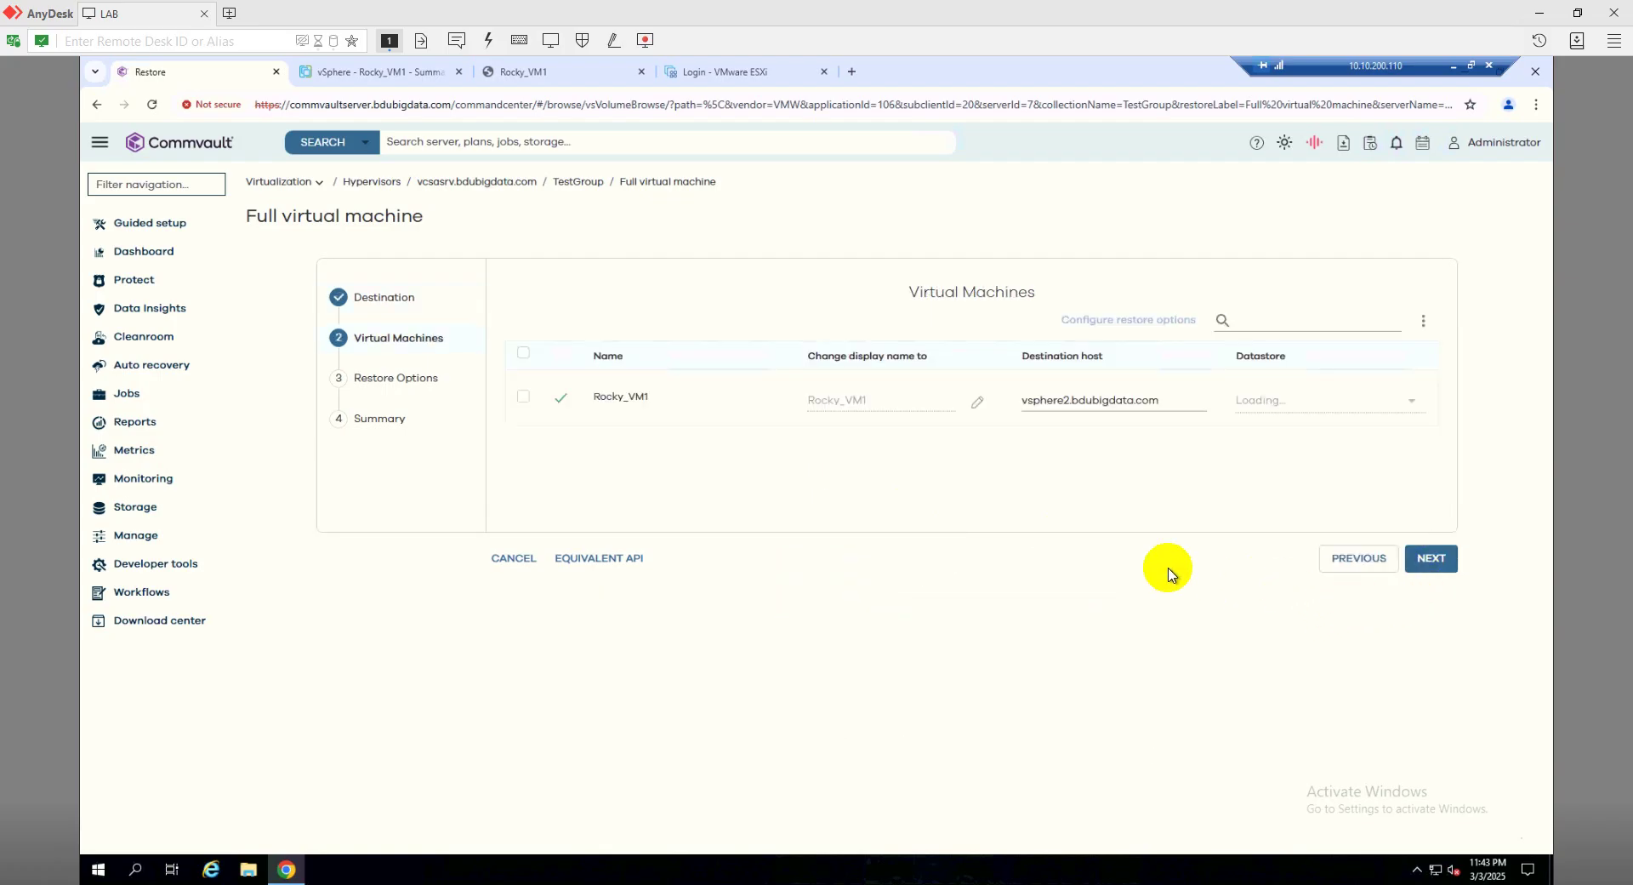
Step: Set Rocky_VM1's restore destination host to vsphere1.bdubigdata.com under the CloudTech cluster
{"action": "left_click", "coordinate": [1112, 407]}
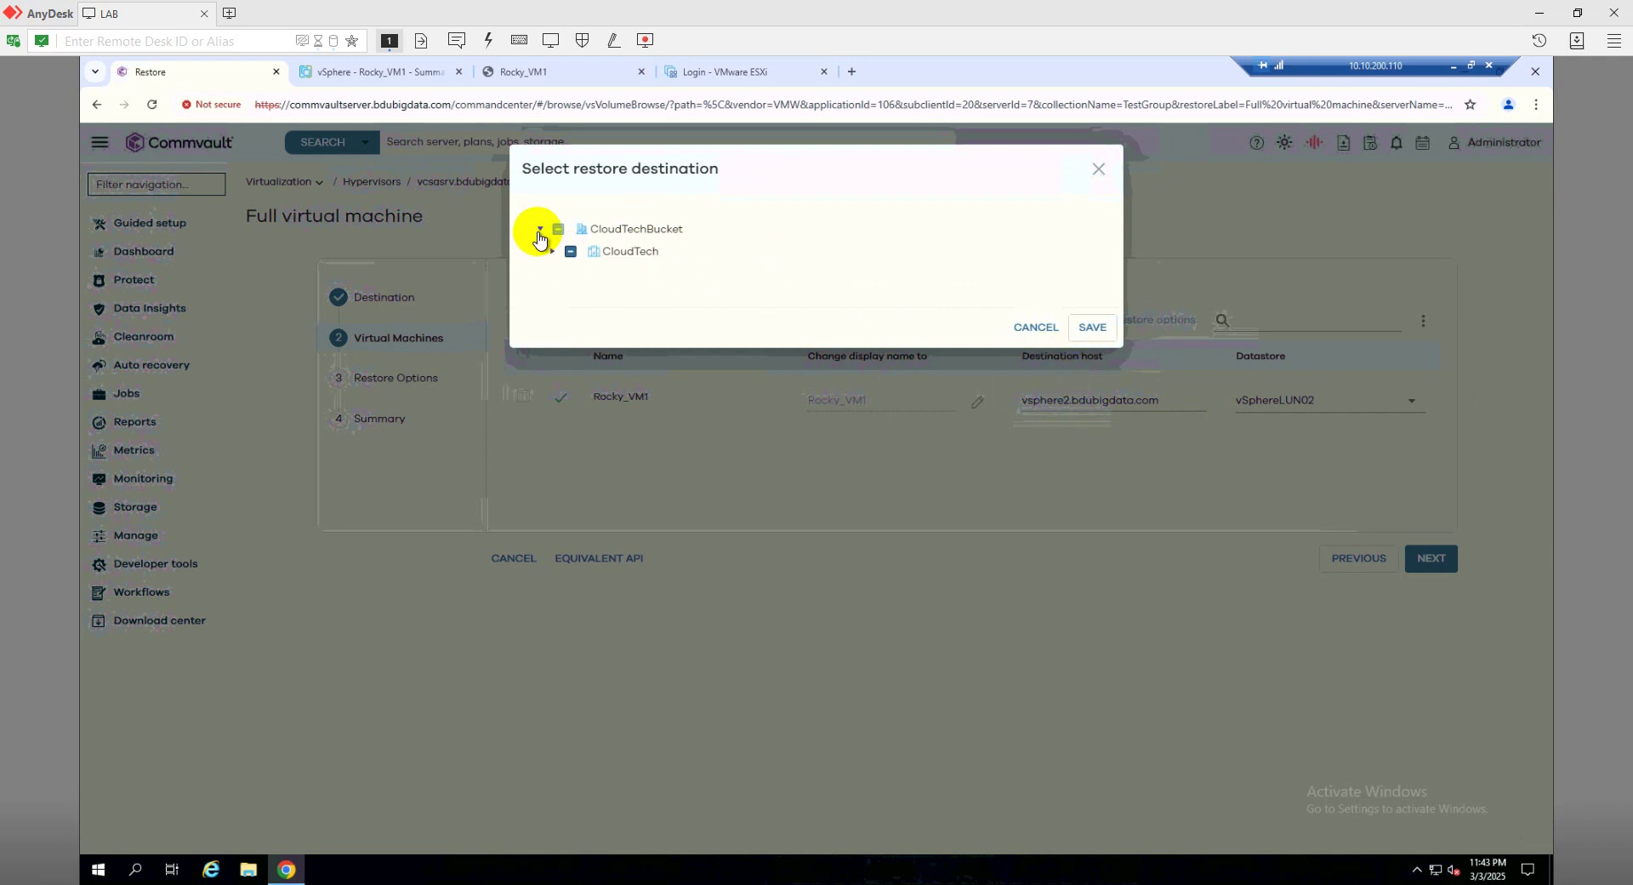
{"action": "left_click", "coordinate": [552, 254]}
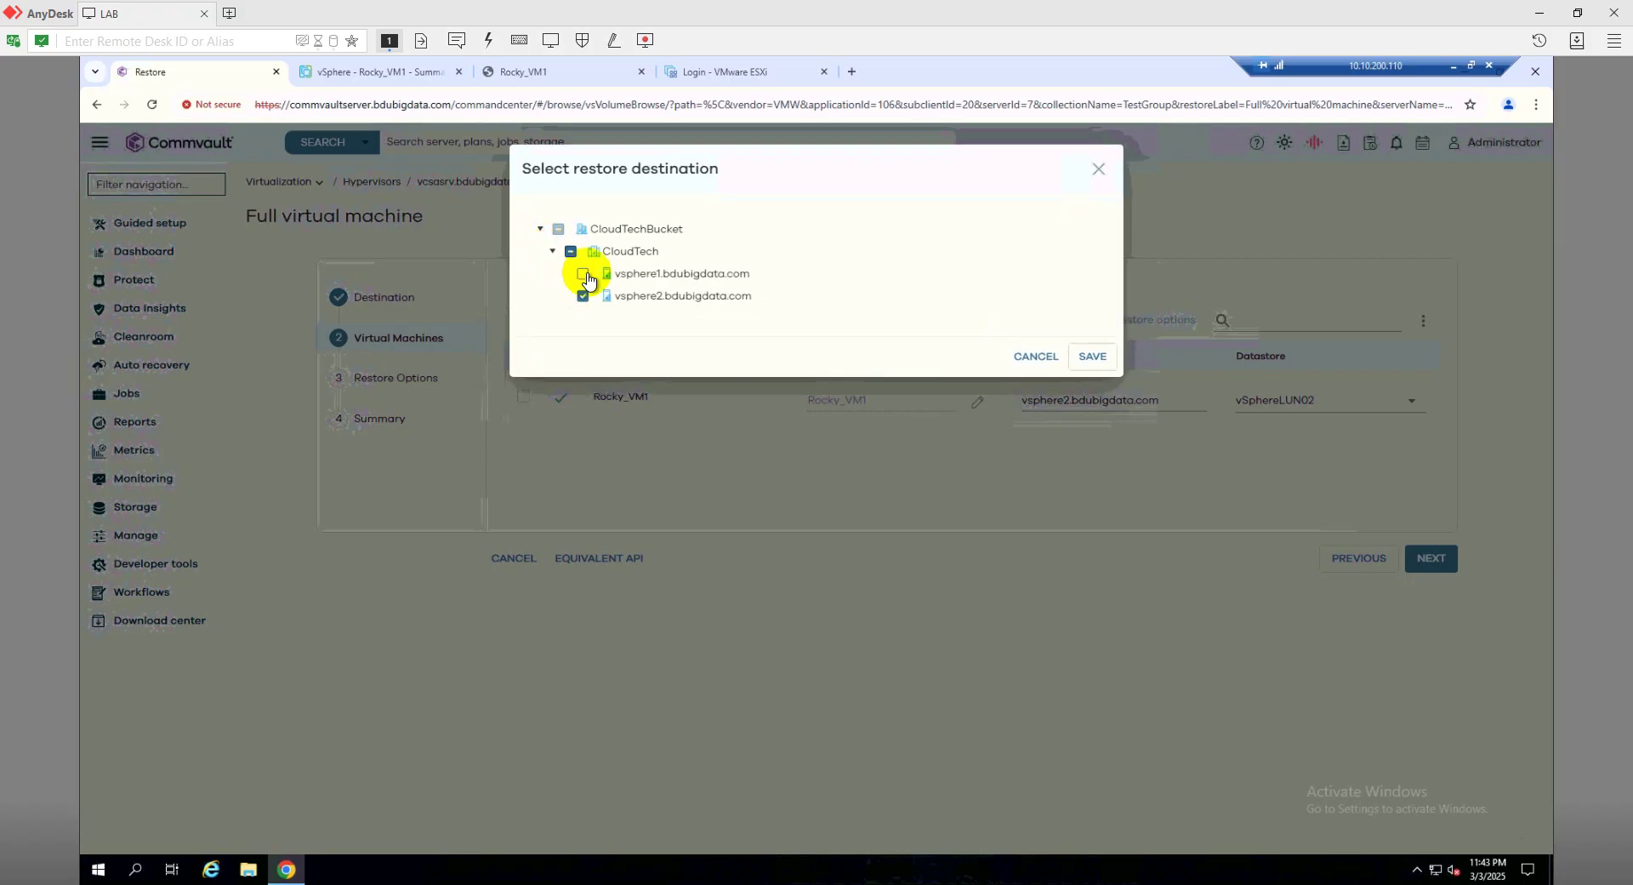
{"action": "left_click", "coordinate": [584, 276]}
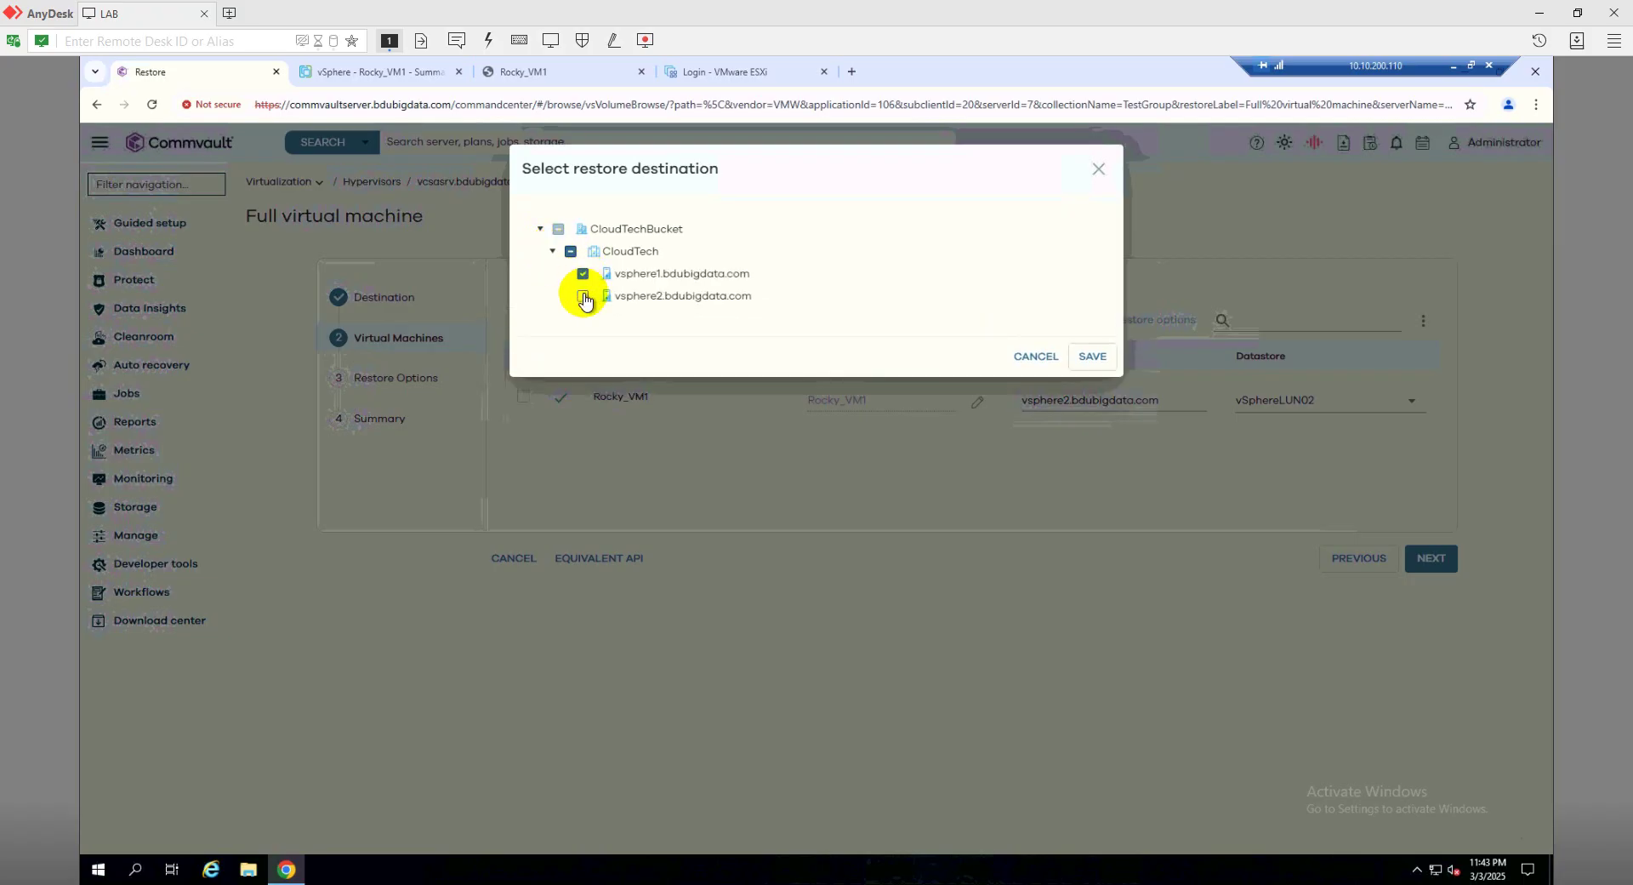
{"action": "left_click", "coordinate": [584, 296]}
{"action": "left_click", "coordinate": [583, 275]}
{"action": "left_click", "coordinate": [1089, 357]}
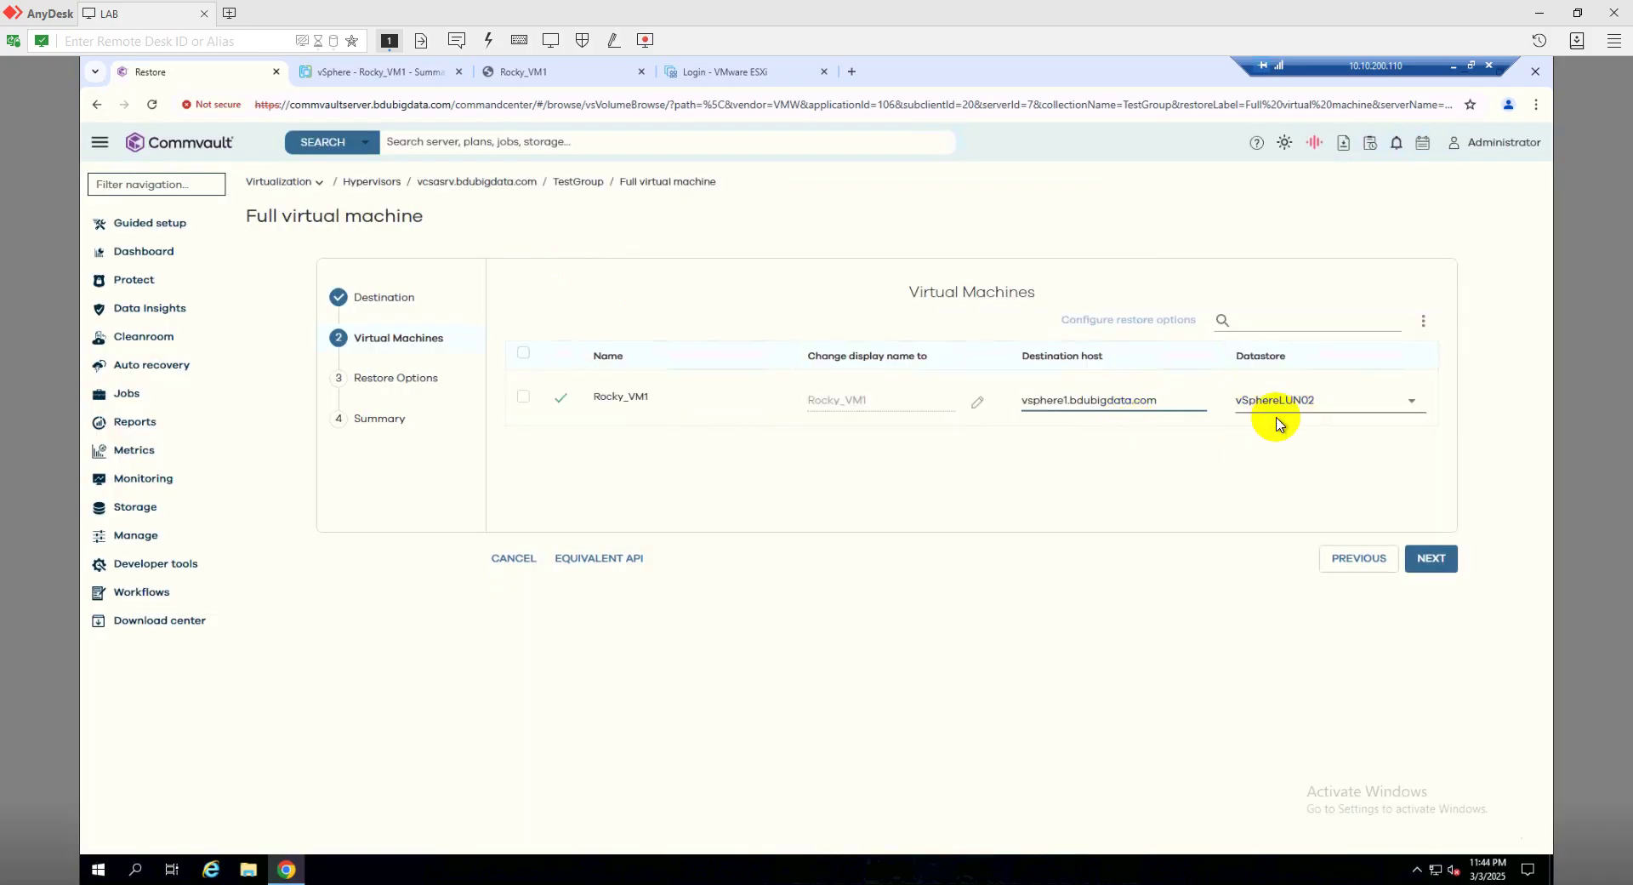
Step: Change the display name of the restored virtual machine to Rocky_VM1_Restore and save it
{"action": "left_click", "coordinate": [978, 407]}
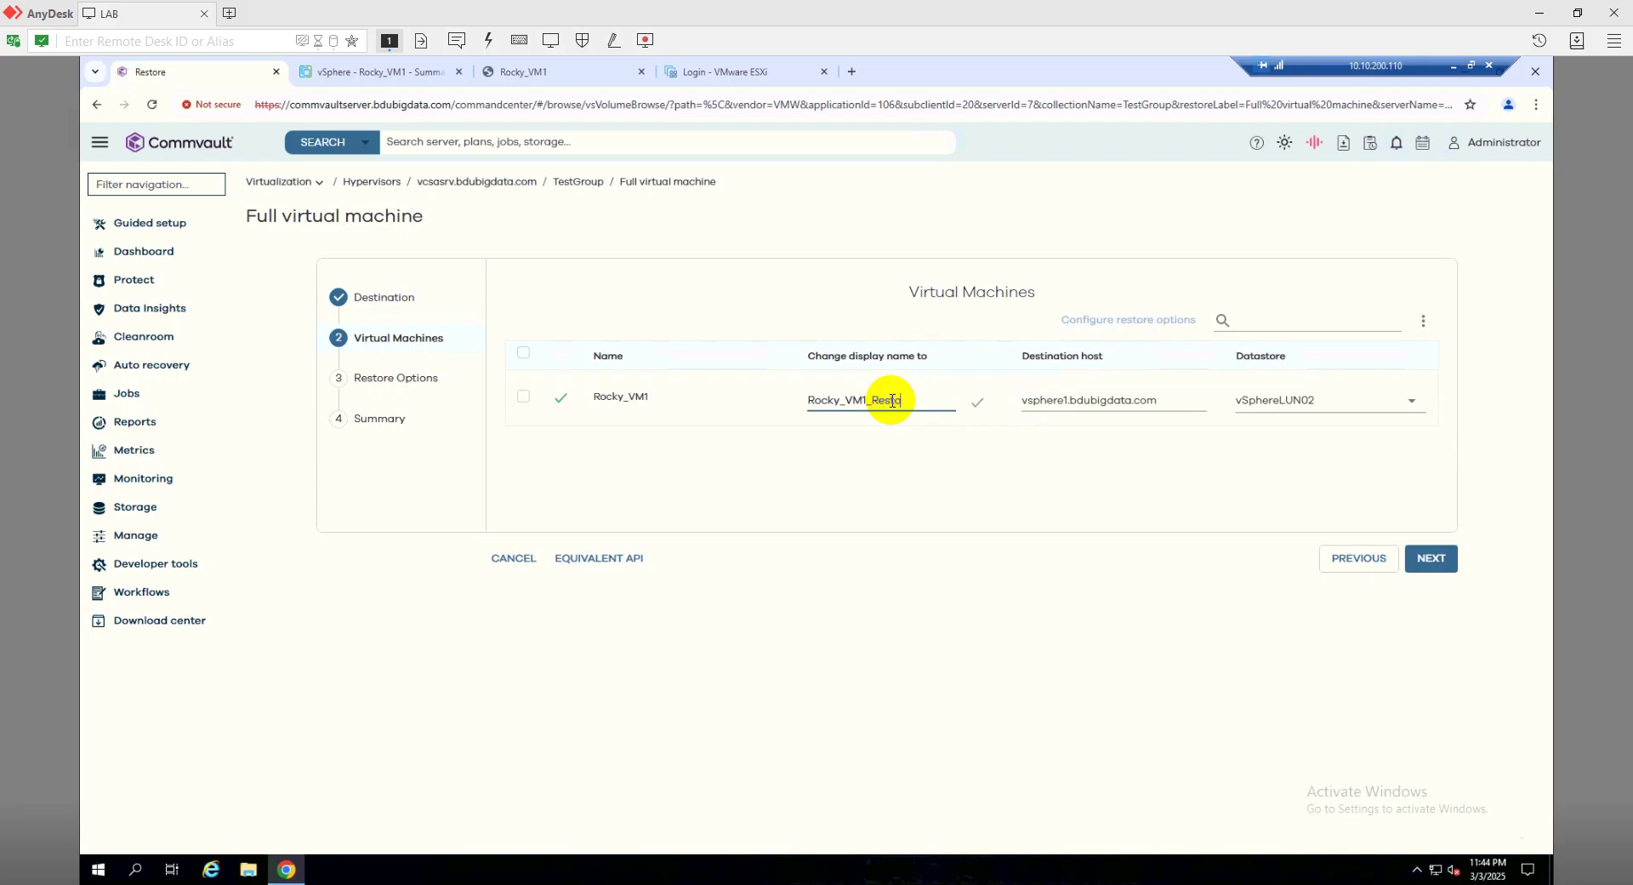
{"action": "left_click", "coordinate": [1425, 562]}
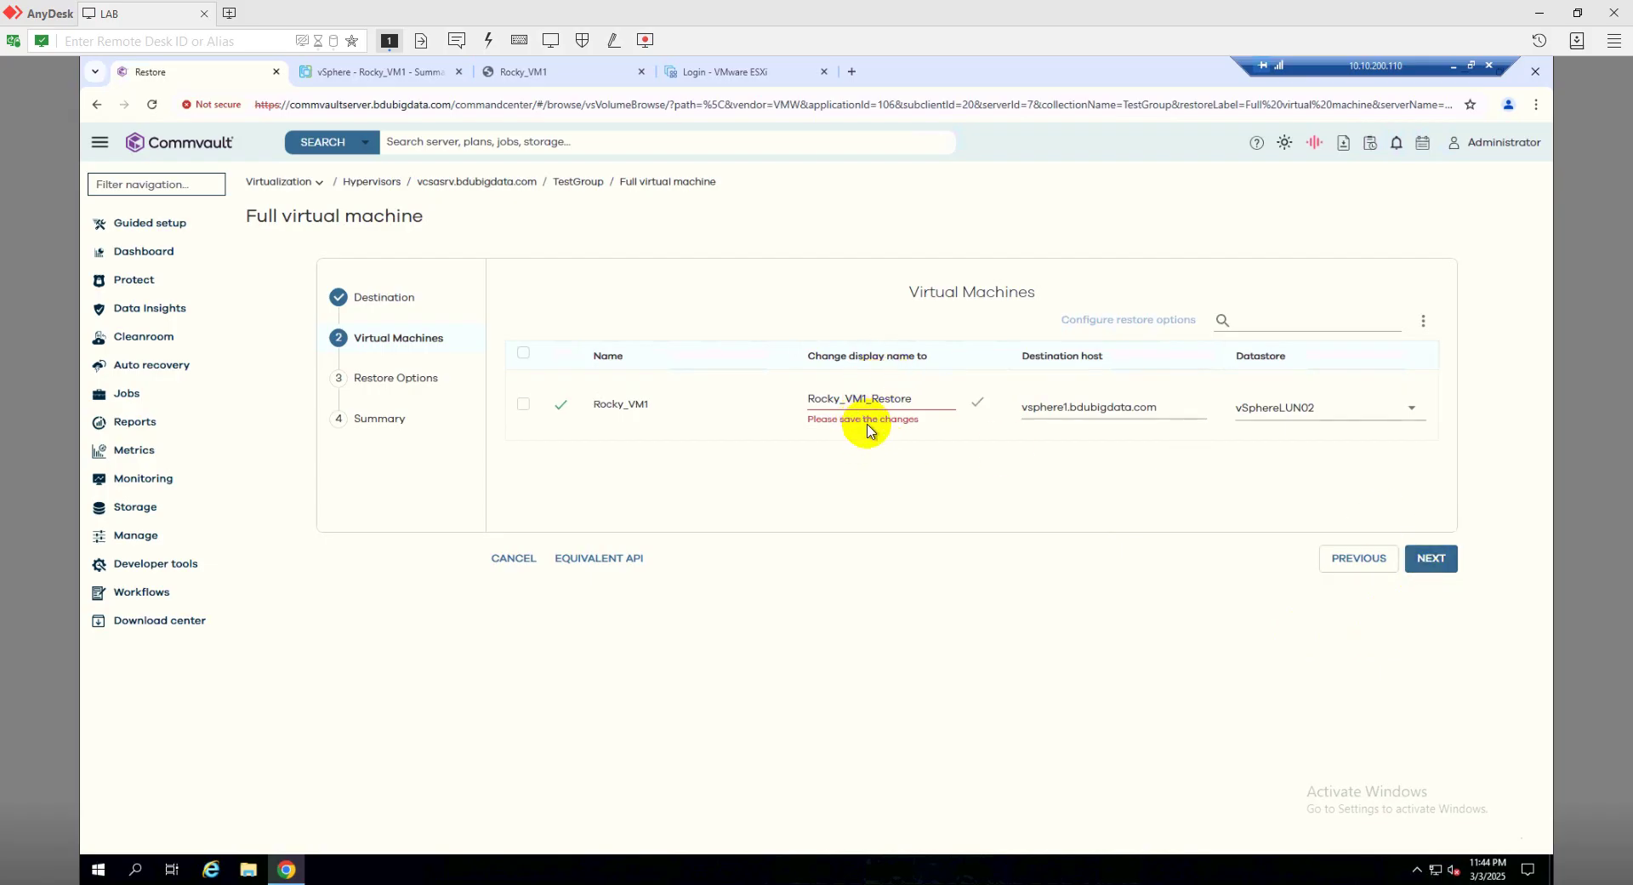
{"action": "left_click", "coordinate": [979, 410]}
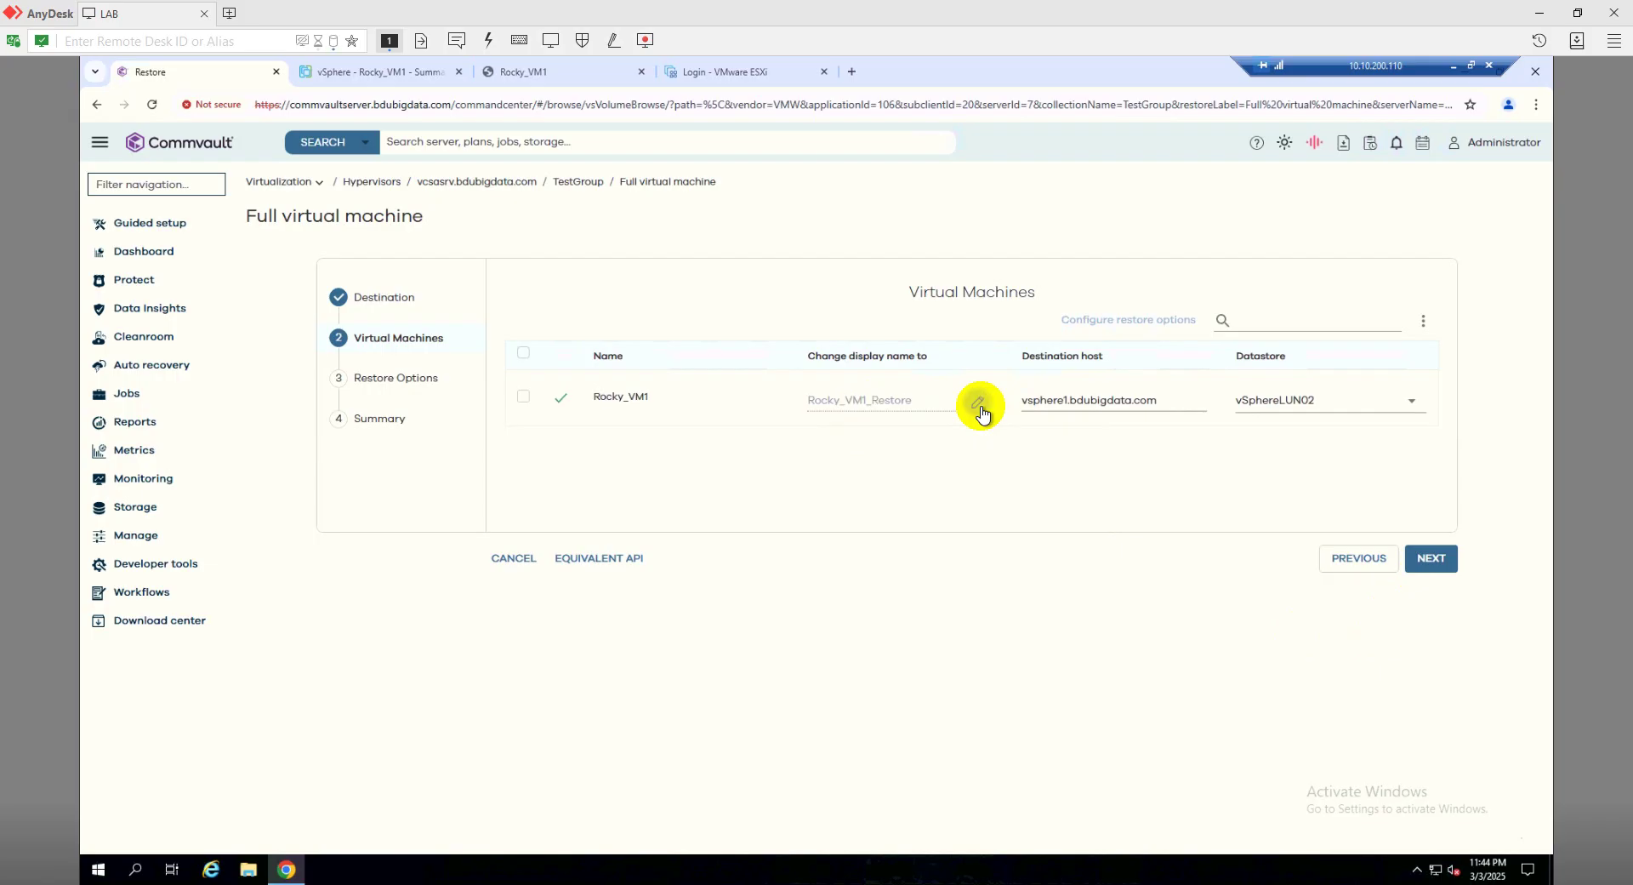
Step: Select Rocky_VM1, keep the default restore options and submit the out-of-place restore
{"action": "left_click", "coordinate": [523, 395]}
{"action": "left_click", "coordinate": [1438, 561]}
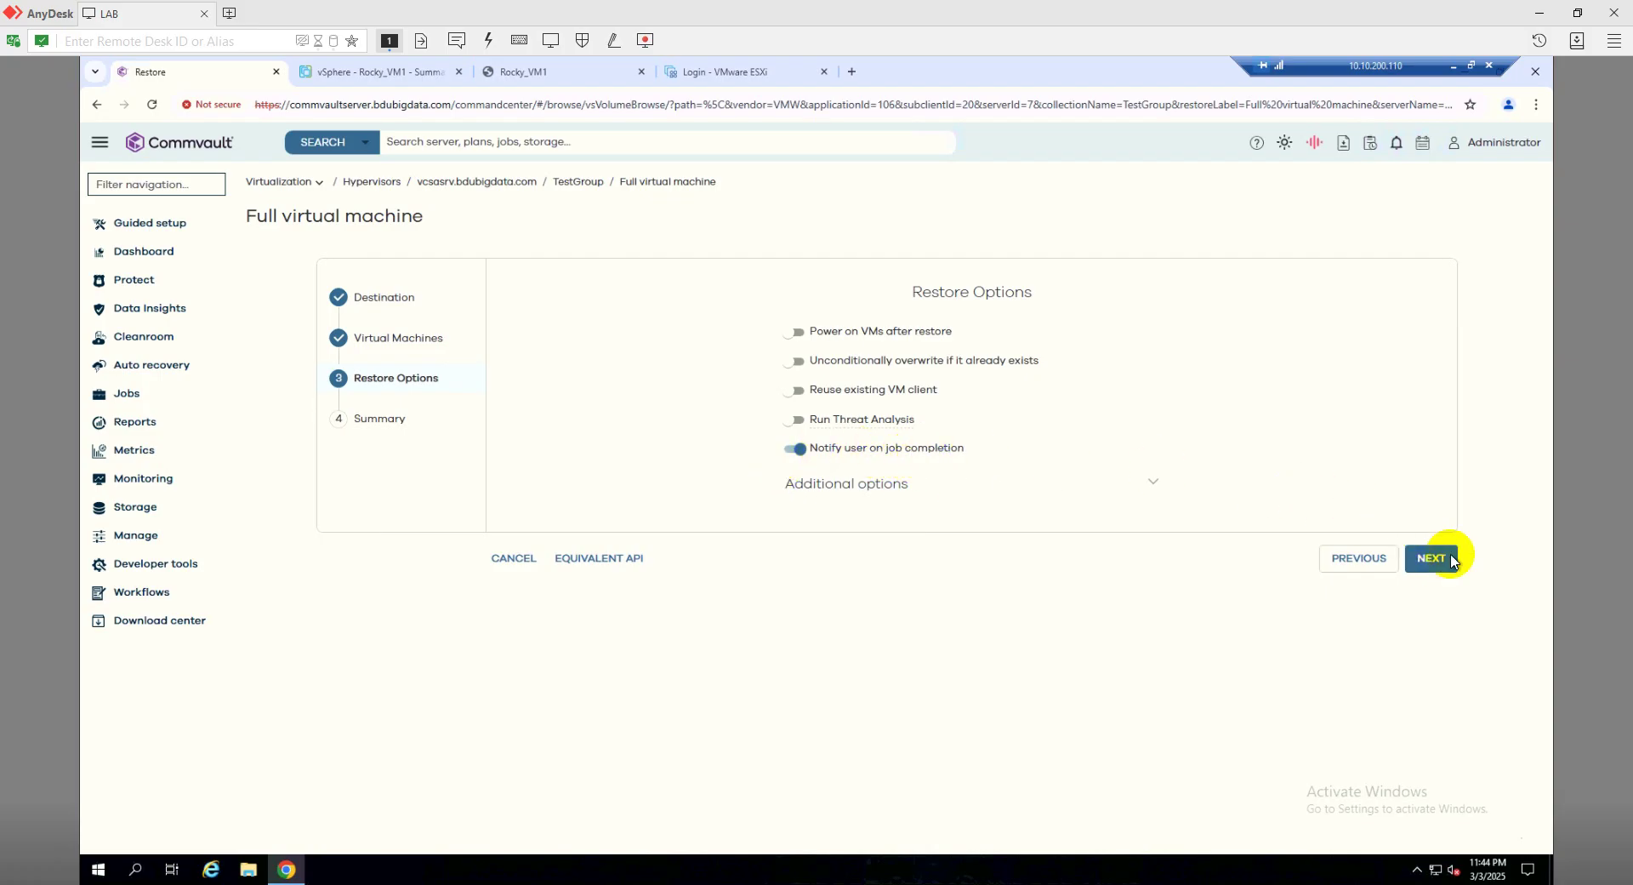
{"action": "left_click", "coordinate": [1437, 562]}
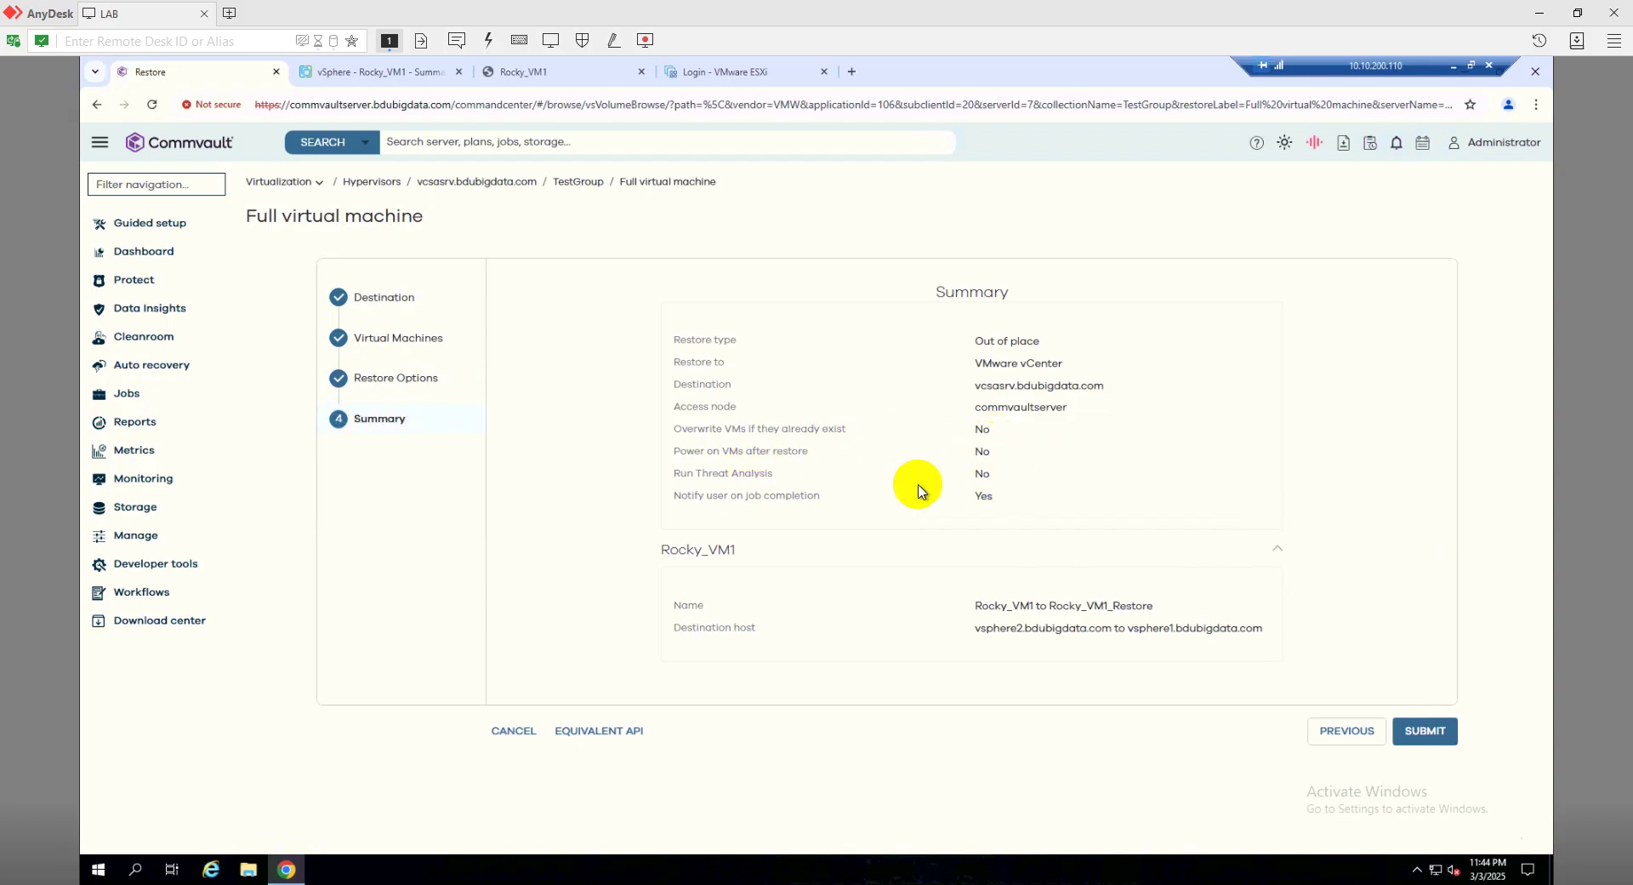
{"action": "left_click", "coordinate": [1424, 733]}
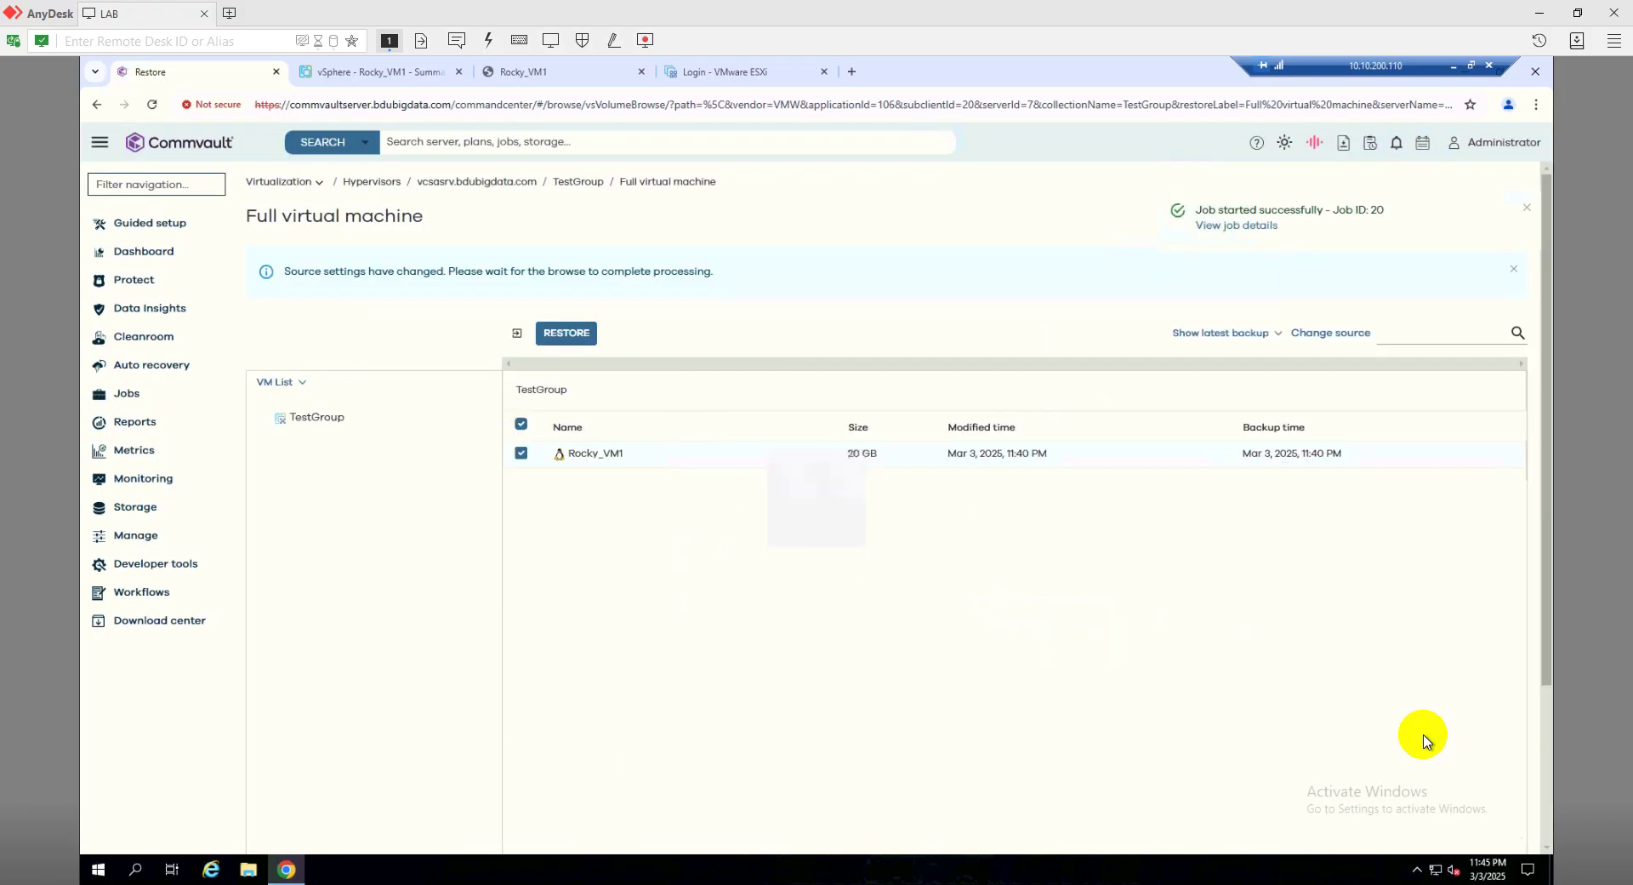
Step: View the submitted restore job's details and the active jobs, and inspect the Rocky_VM1_Restore summary in vSphere Client
{"action": "left_click", "coordinate": [1250, 226]}
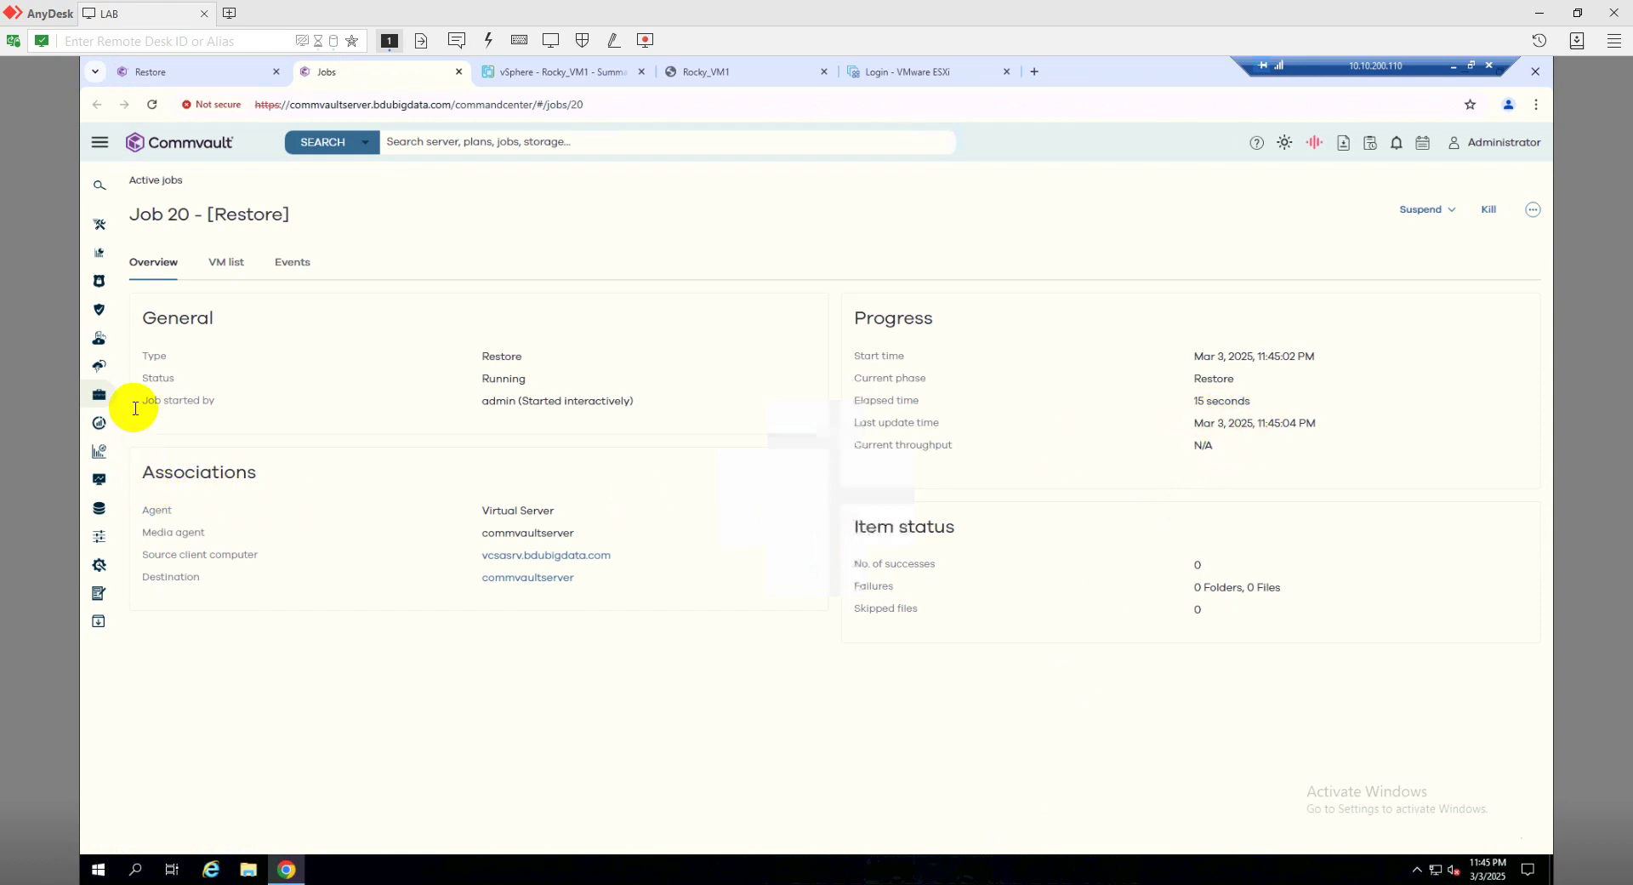
{"action": "left_click", "coordinate": [100, 395]}
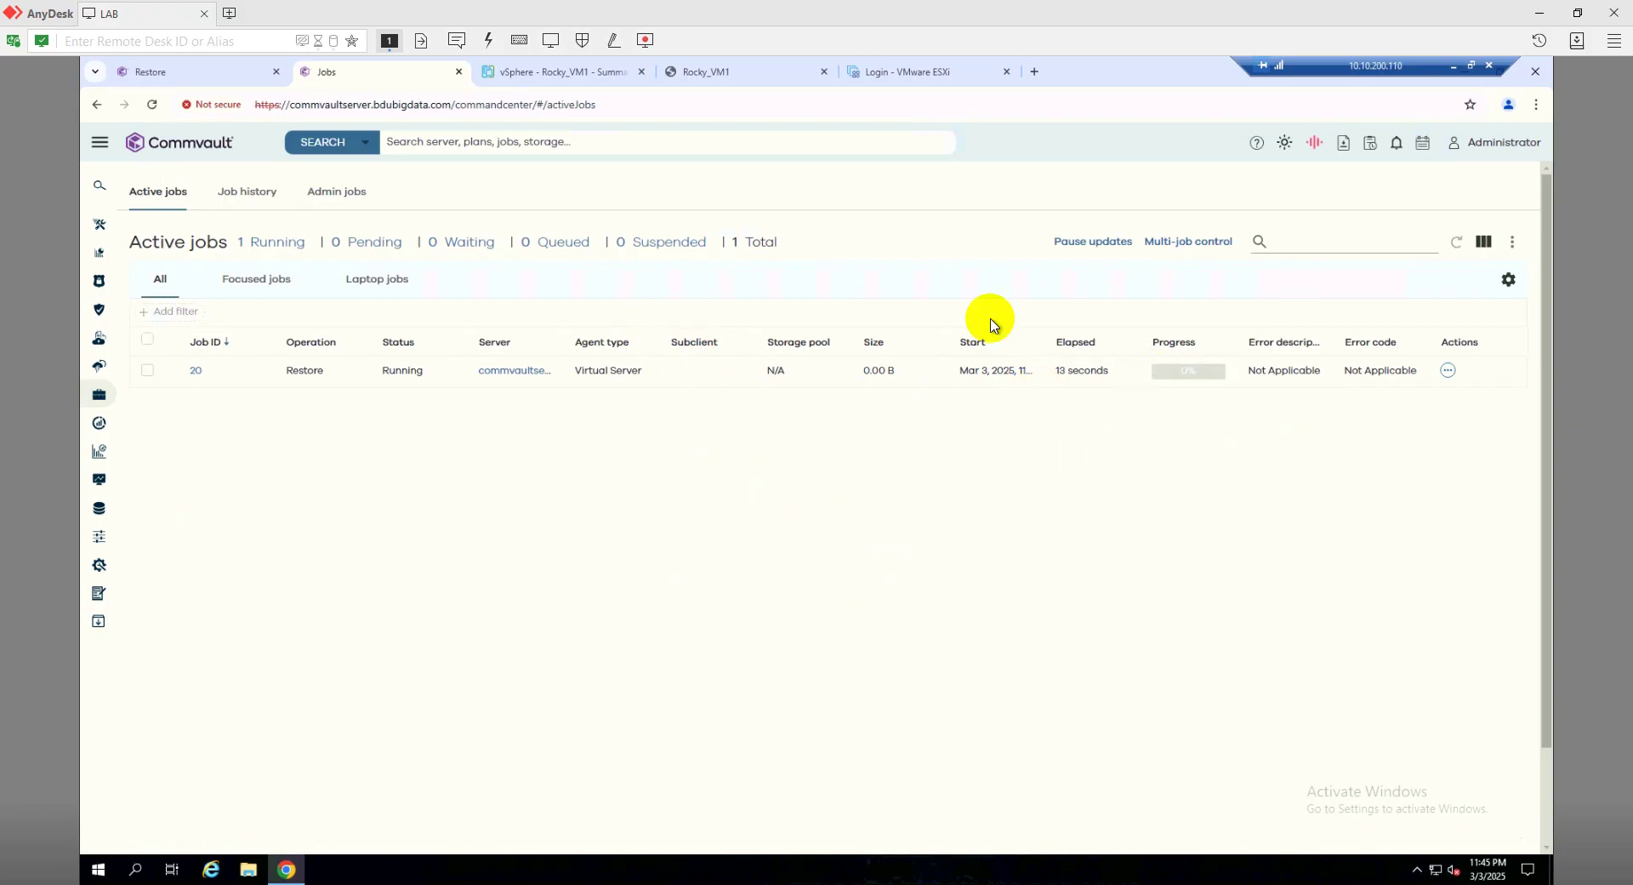
{"action": "left_click", "coordinate": [553, 76]}
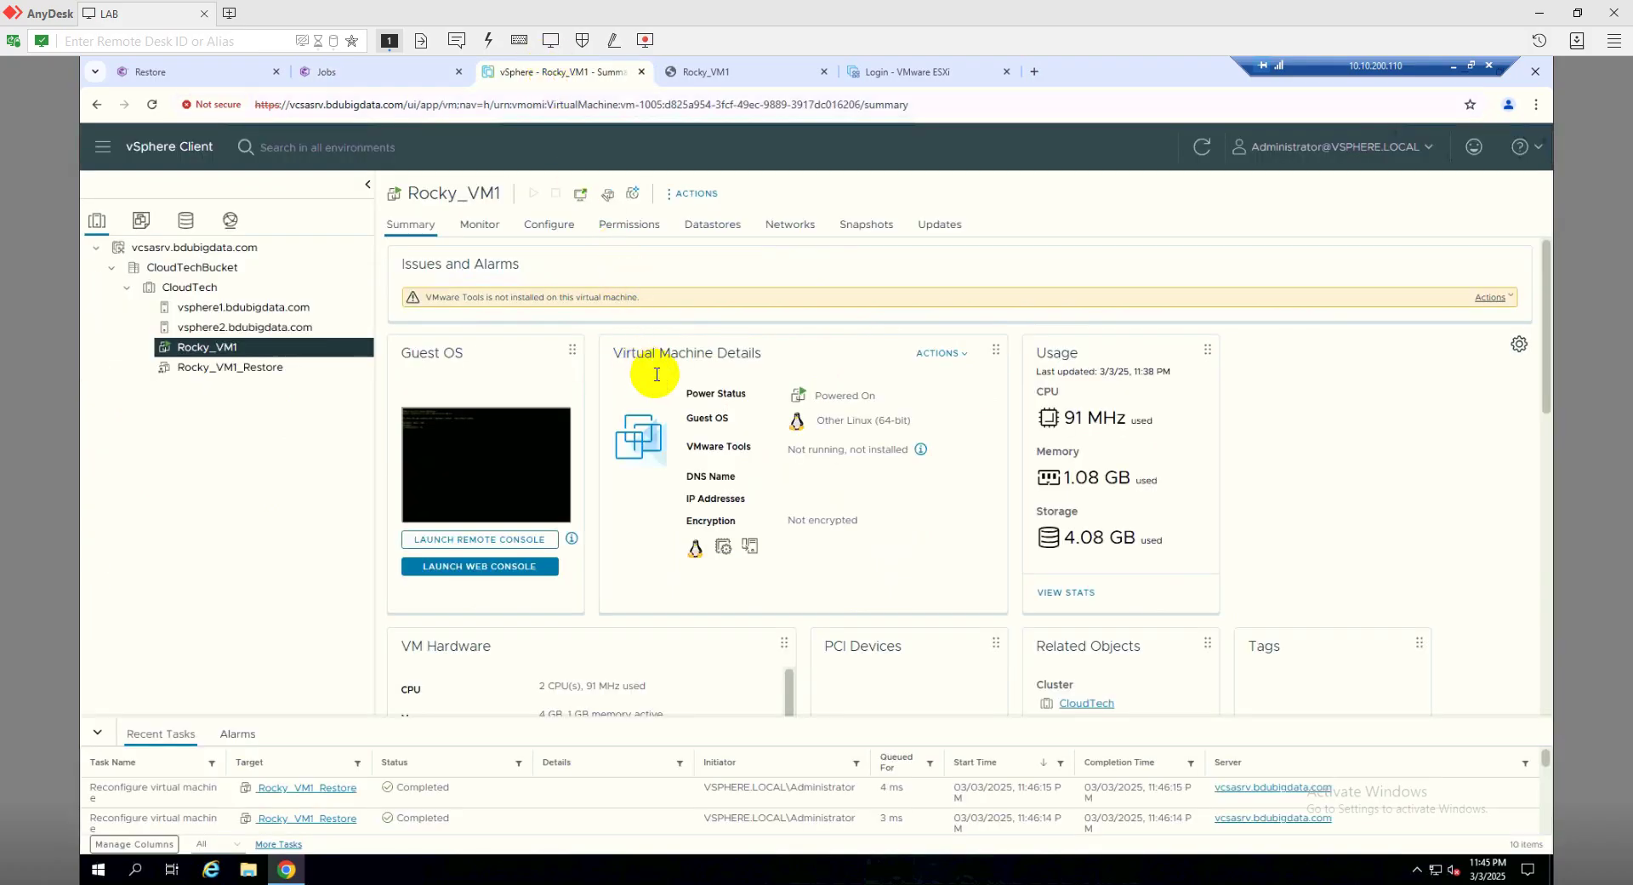
{"action": "left_click", "coordinate": [228, 374]}
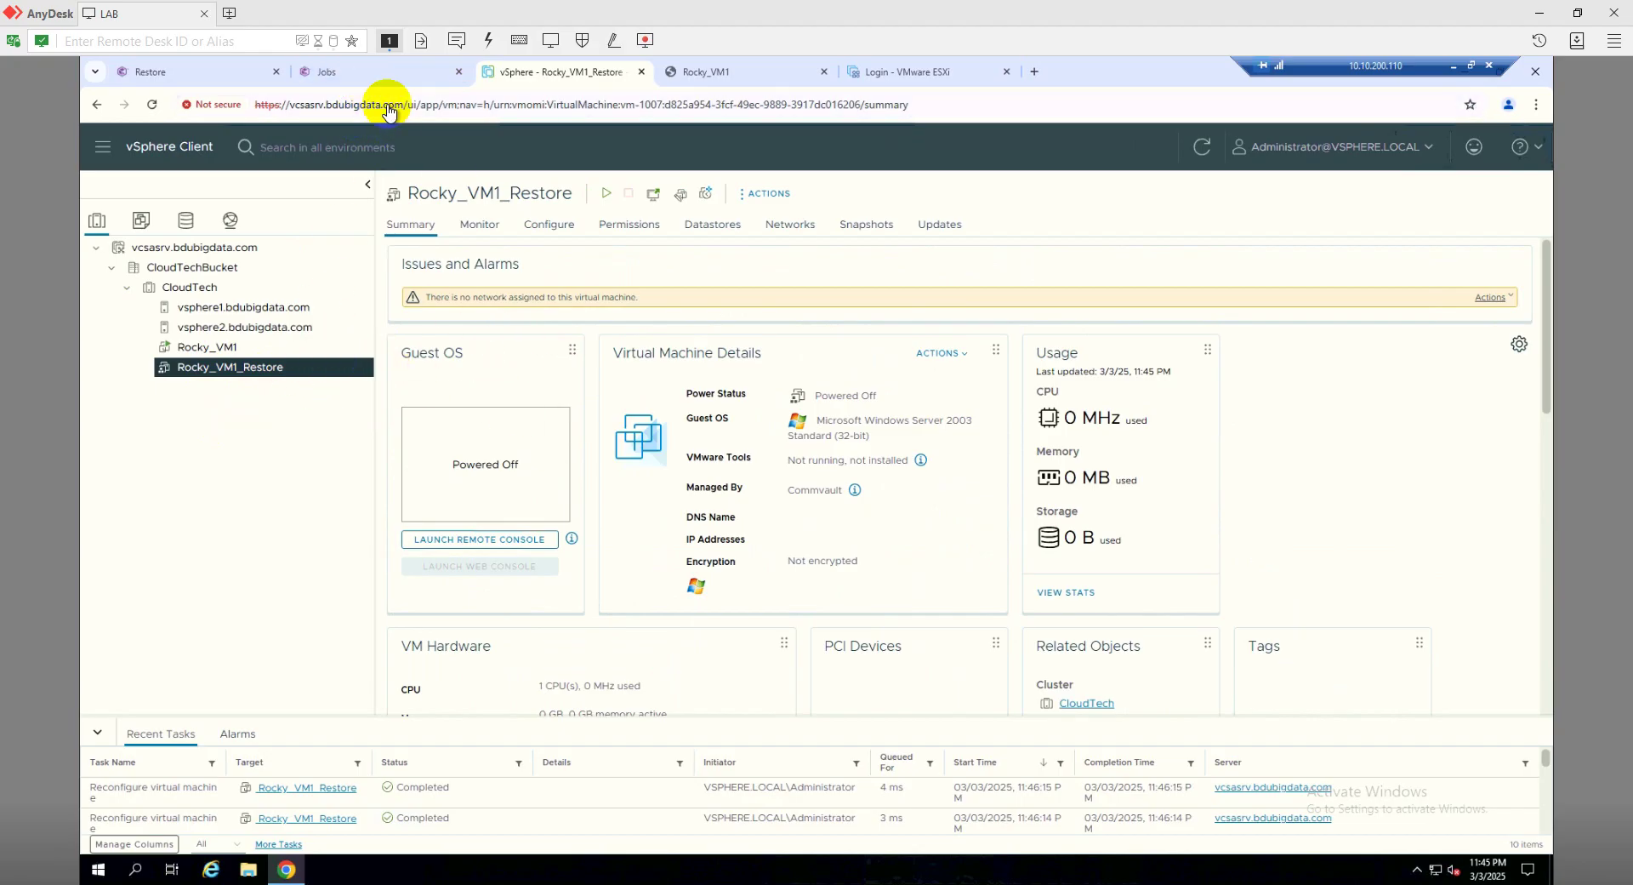
Step: Check the restore job's progress in Commvault until it finishes, rechecking the Rocky_VM1_Restore details in vSphere Client meanwhile
{"action": "left_click", "coordinate": [380, 77]}
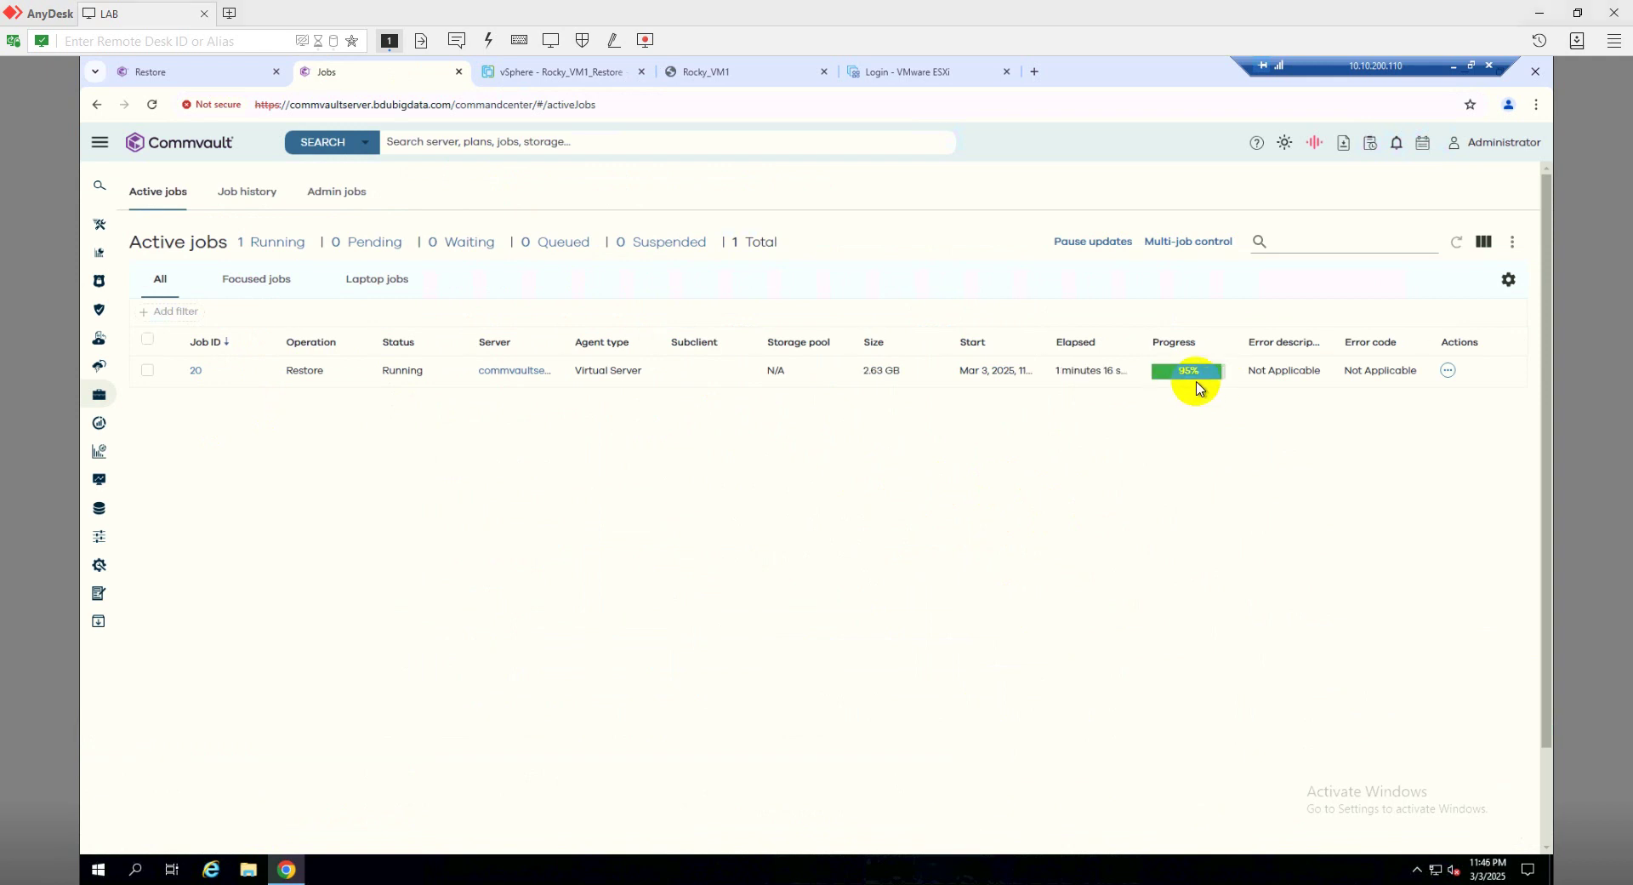
{"action": "left_click", "coordinate": [584, 70]}
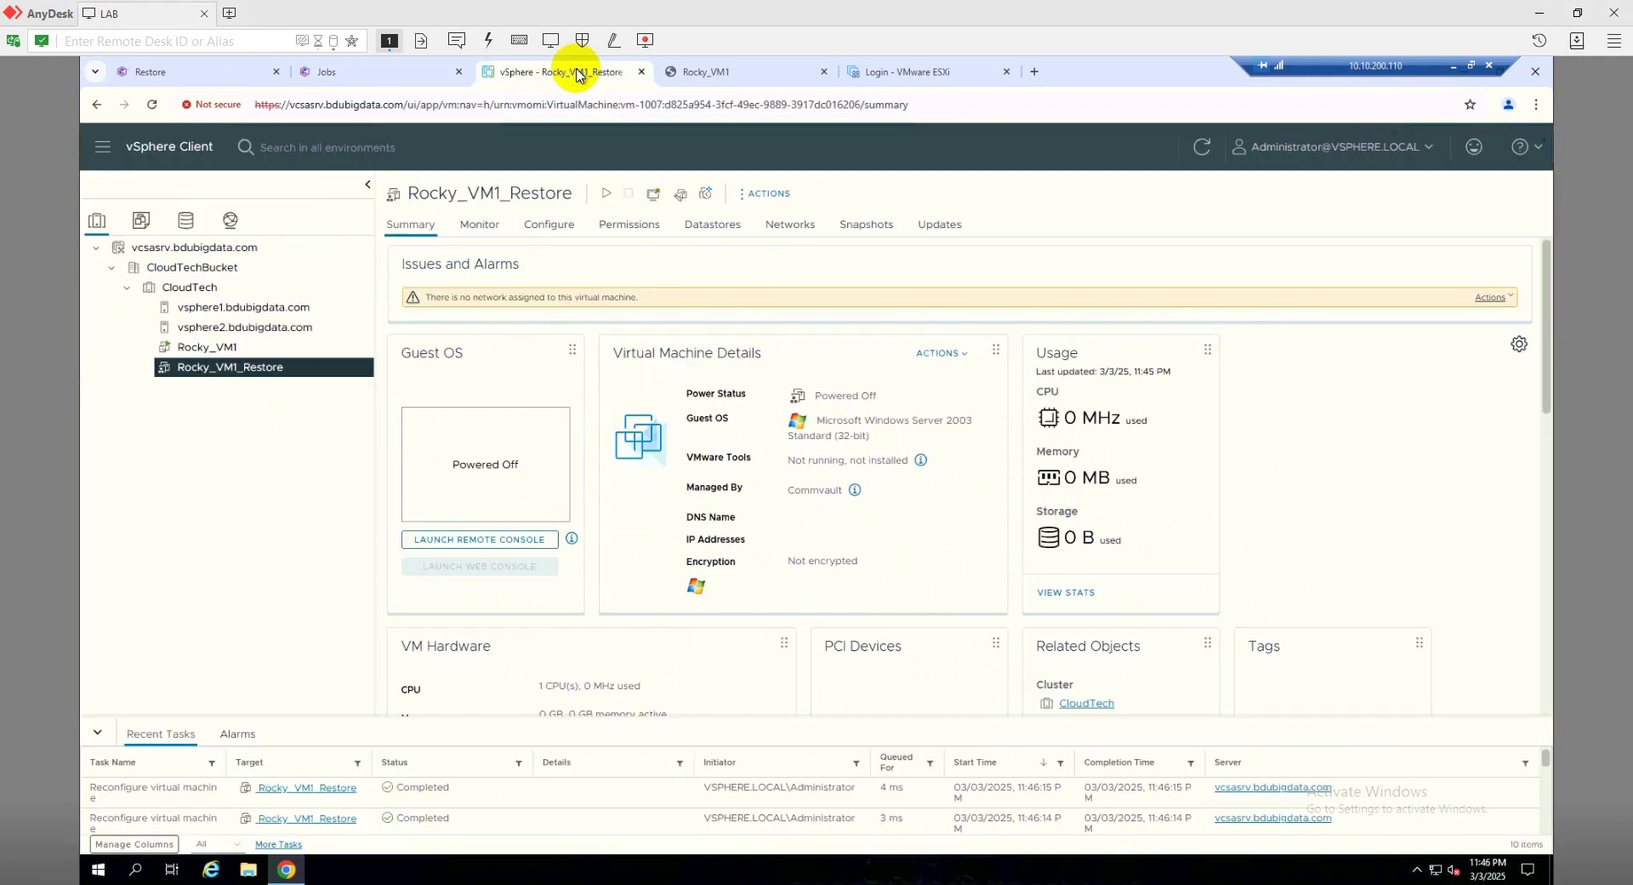
{"action": "left_click", "coordinate": [259, 367]}
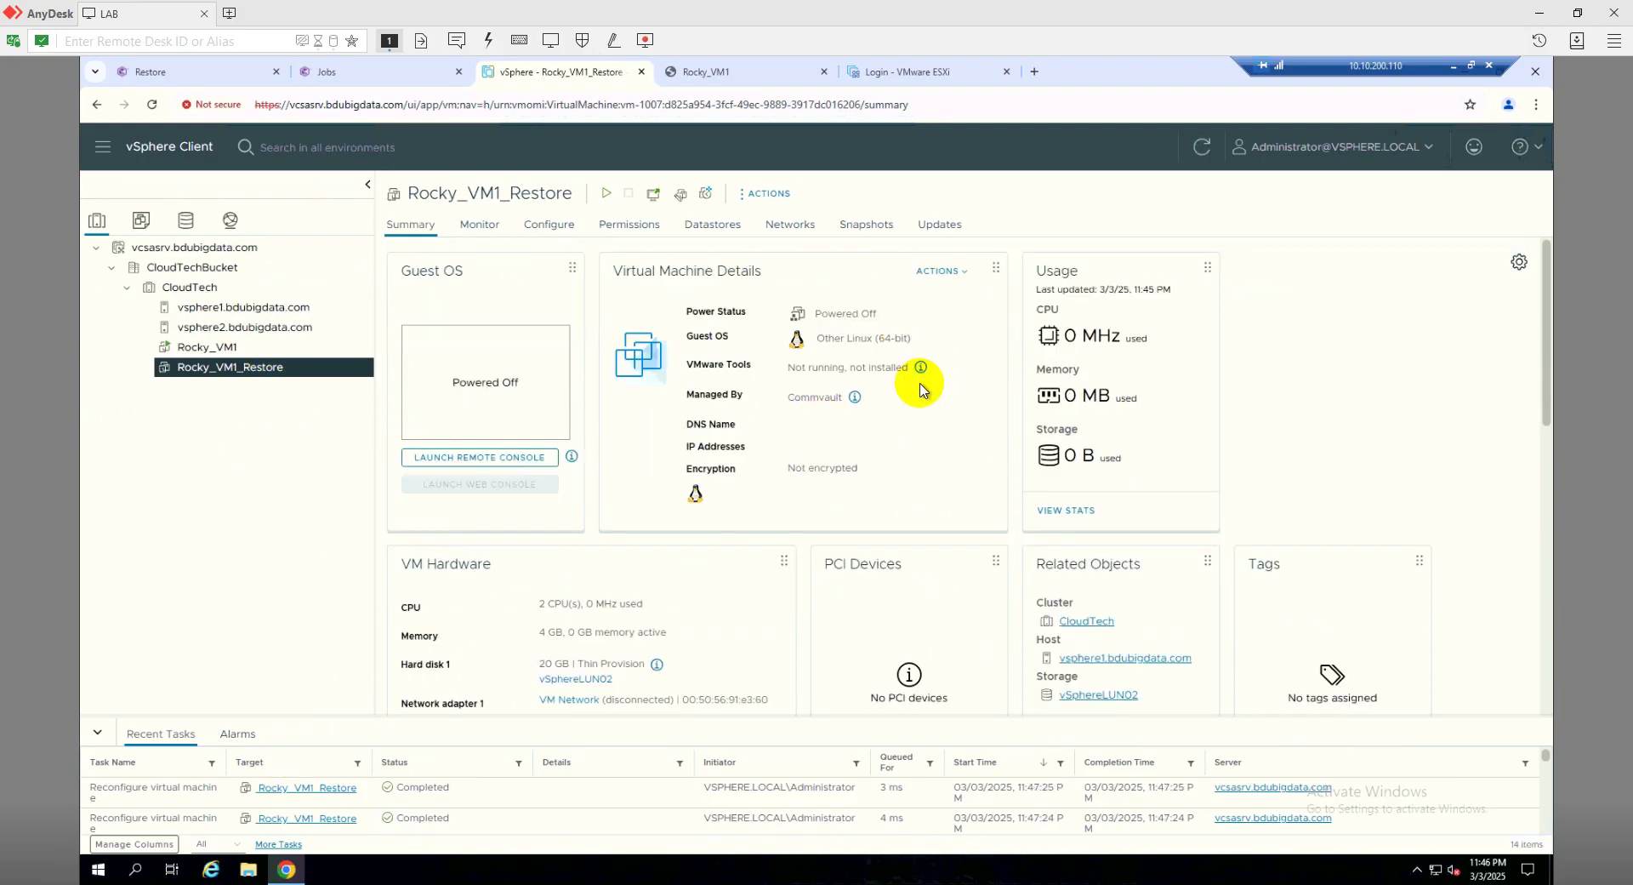
{"action": "left_click", "coordinate": [342, 68]}
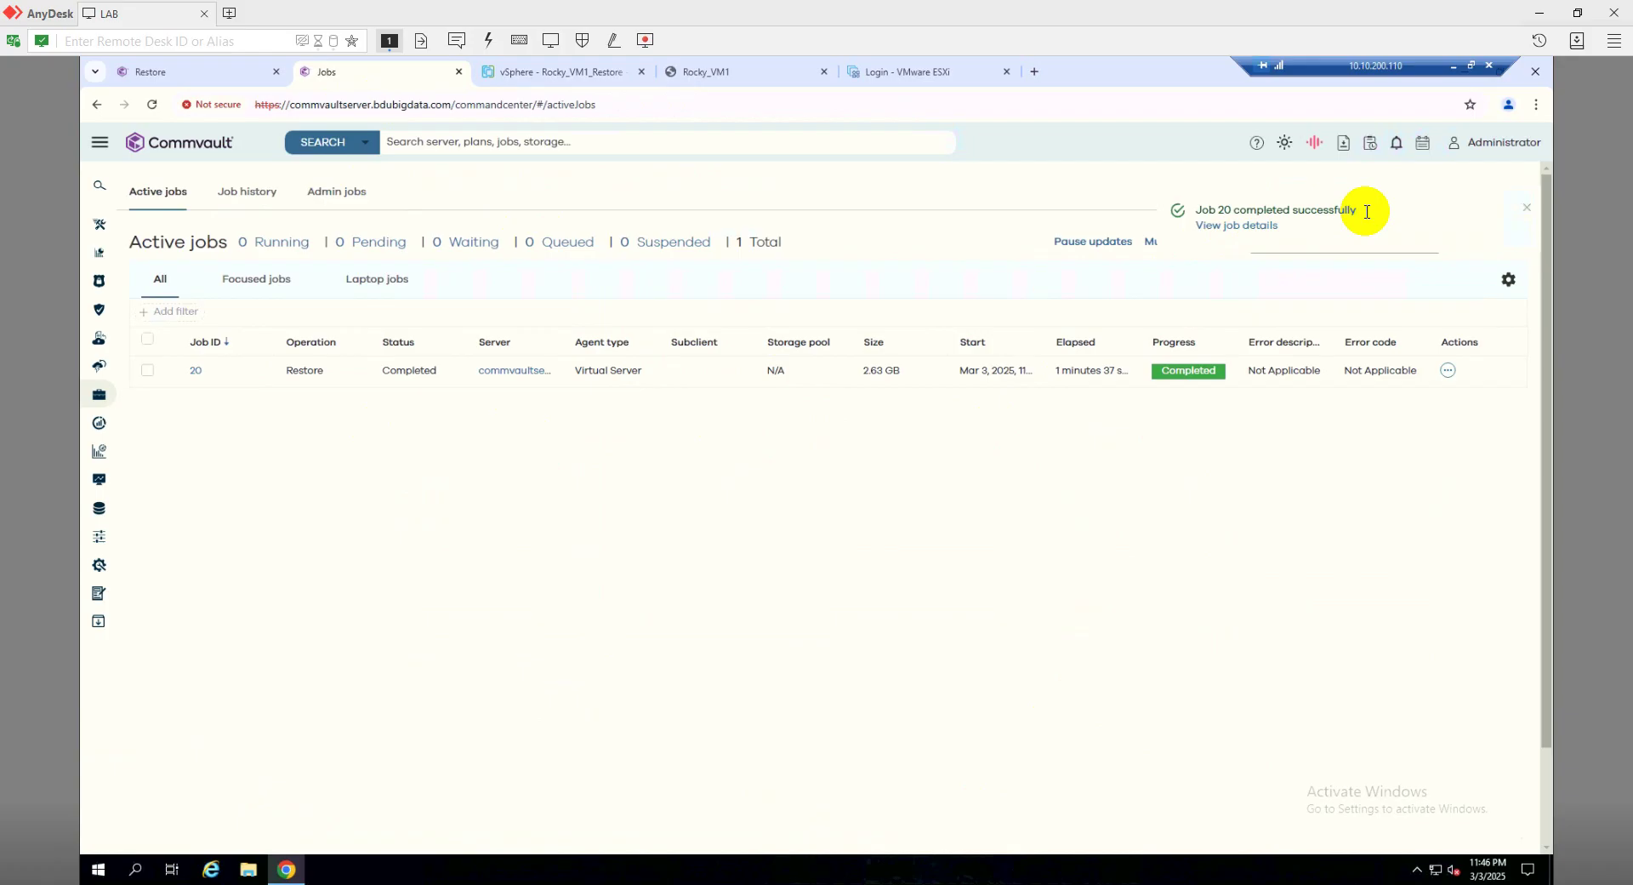
Step: Refresh vSphere Client and compare the summaries of the original Rocky_VM1 and Rocky_VM1_Restore
{"action": "left_click", "coordinate": [574, 73]}
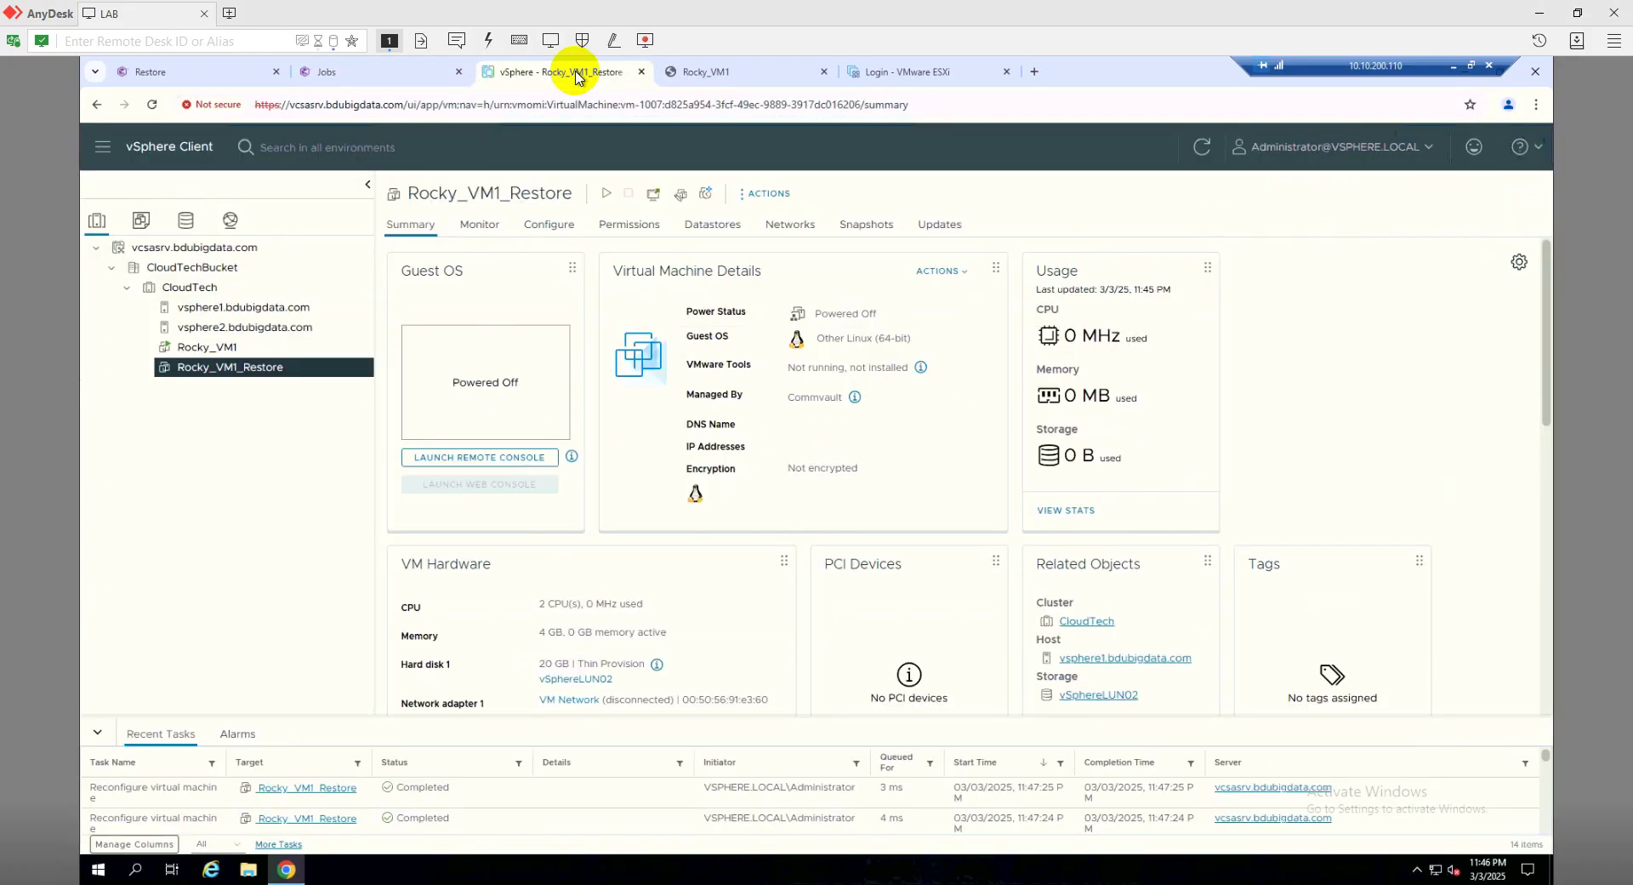
{"action": "left_click", "coordinate": [224, 351]}
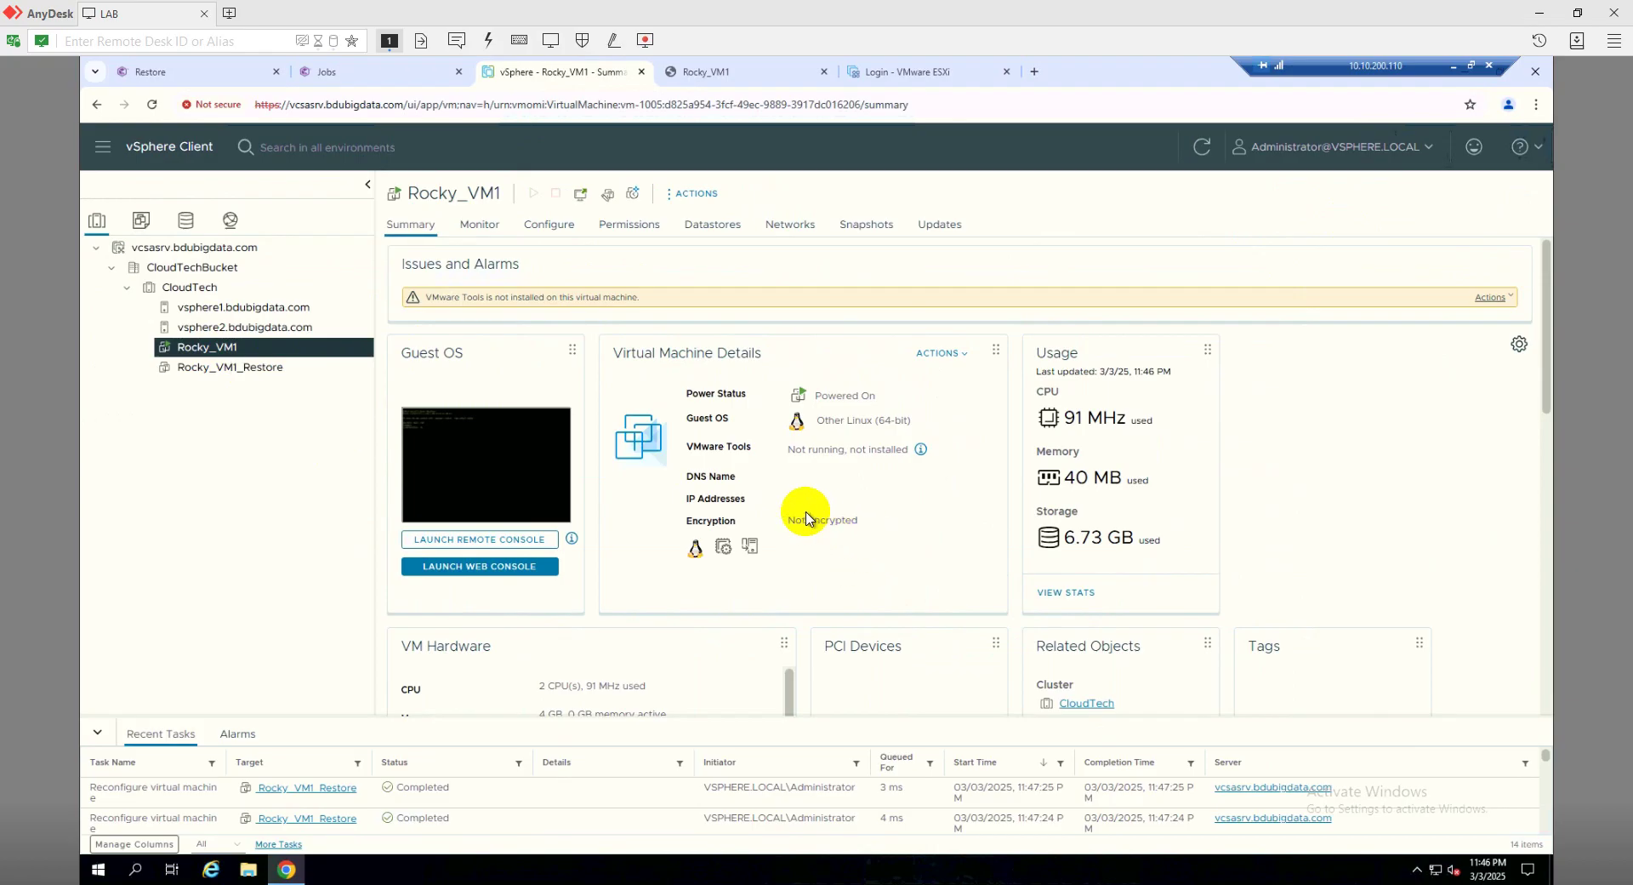
{"action": "left_click", "coordinate": [1205, 150]}
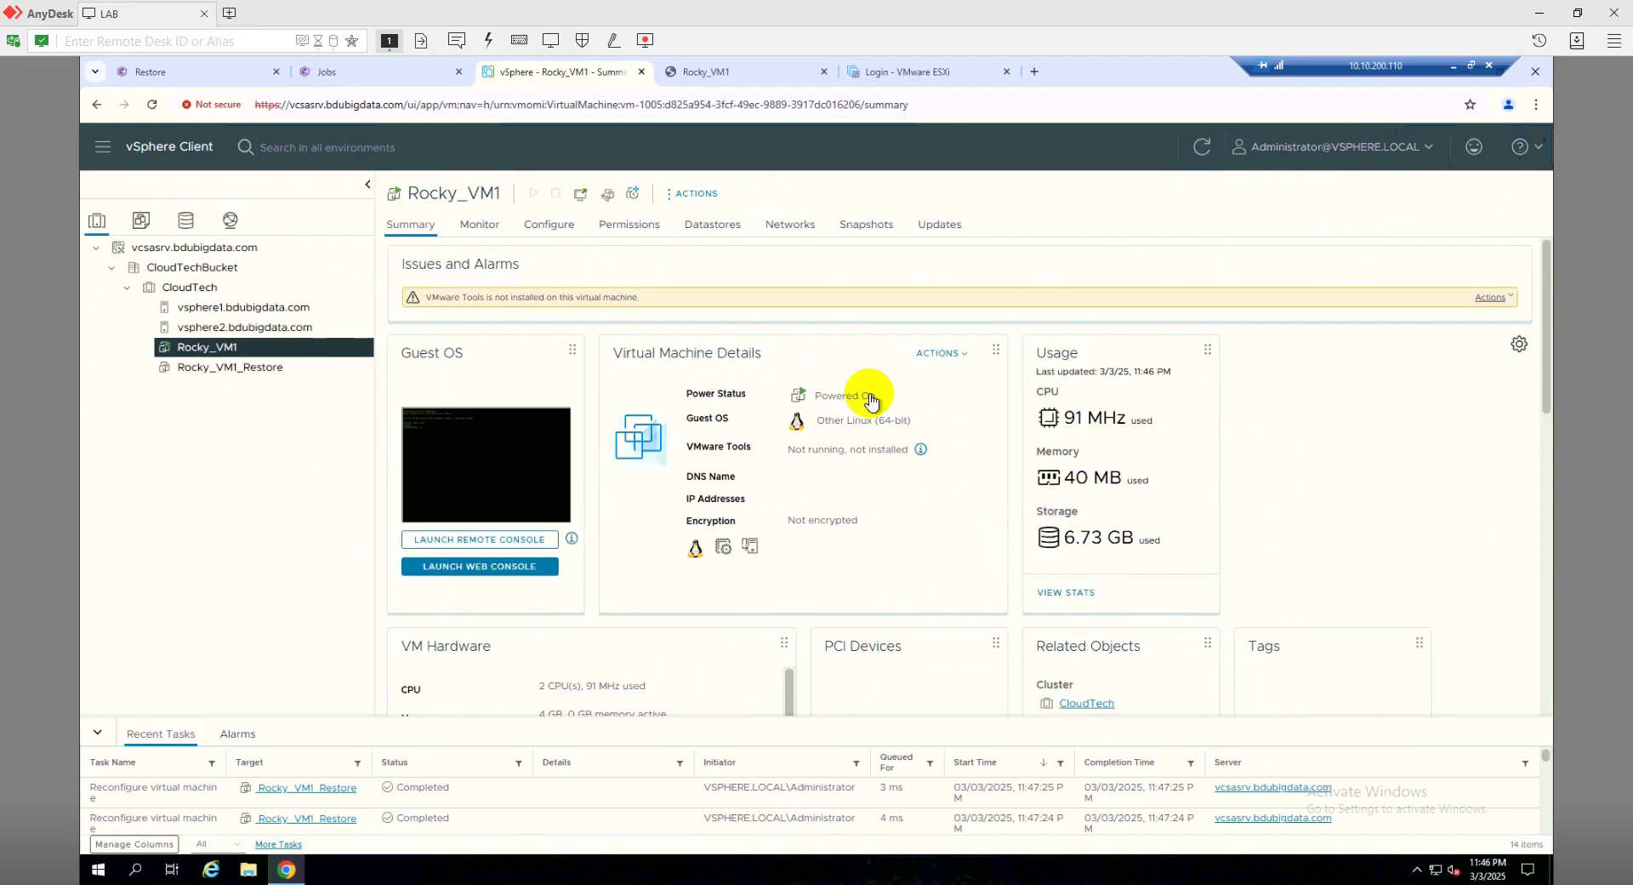
{"action": "left_click", "coordinate": [236, 368]}
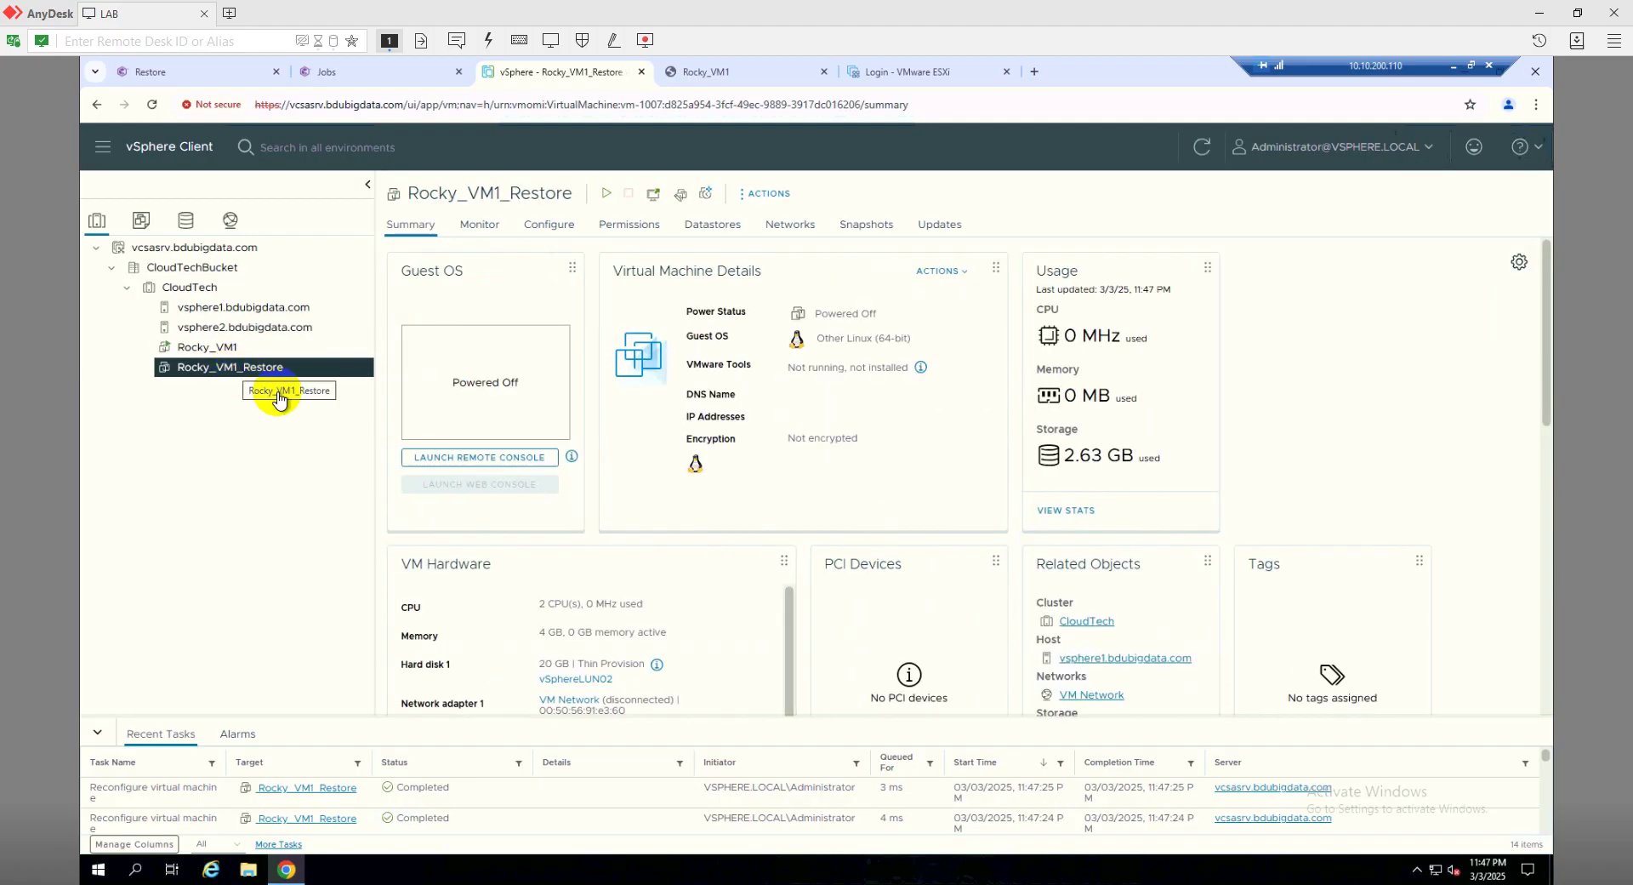
Step: Power on Rocky_VM1_Restore and launch its web console
{"action": "left_click", "coordinate": [605, 194]}
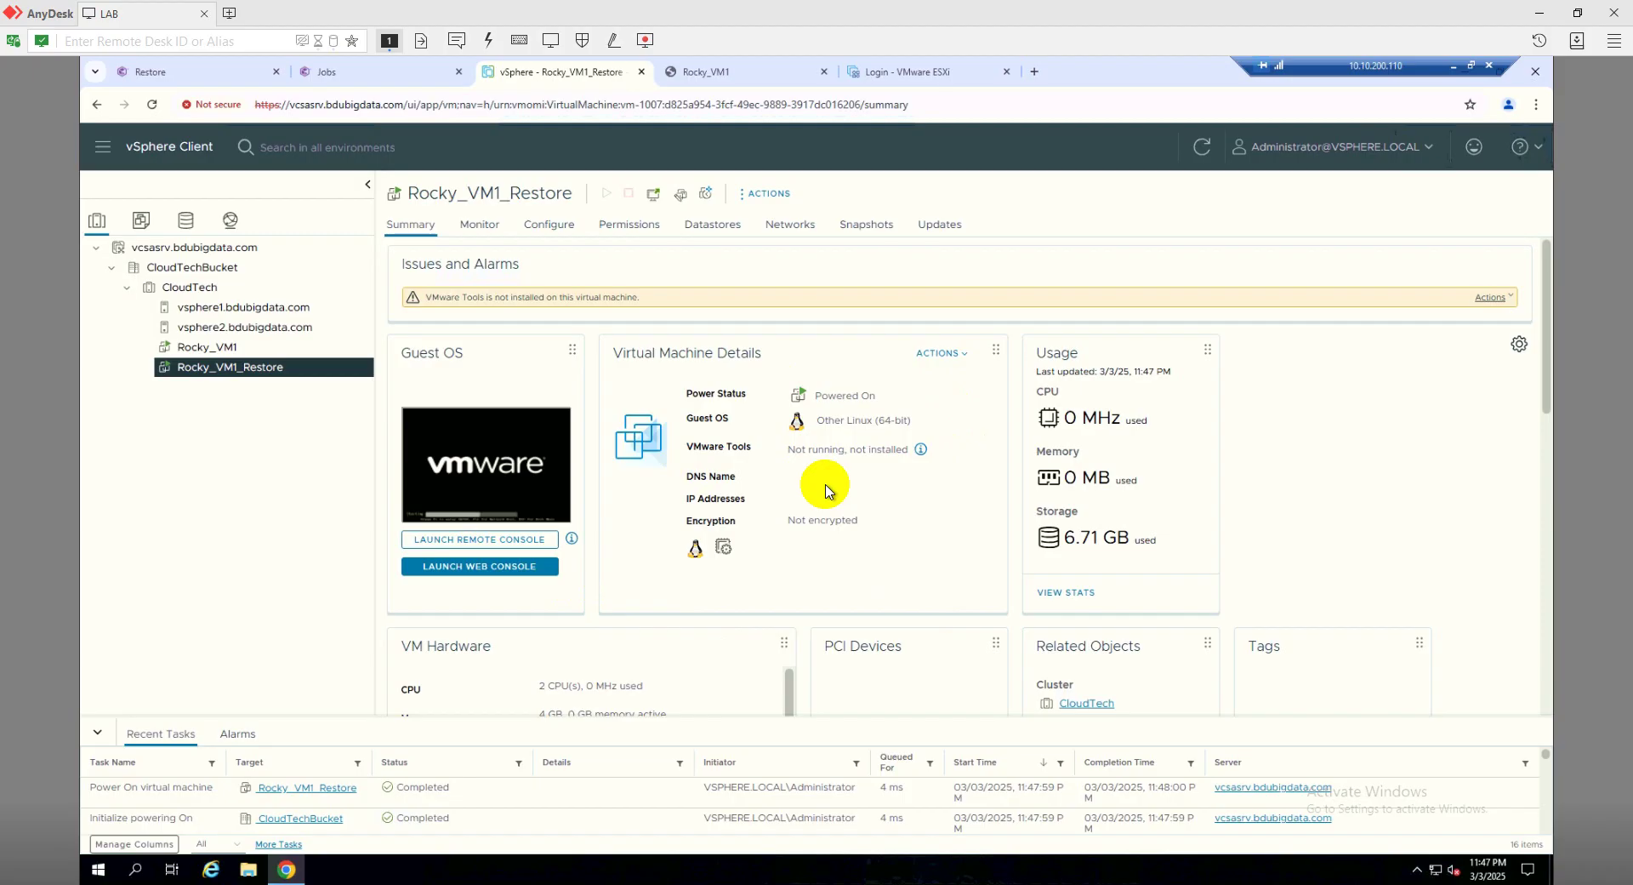
{"action": "left_click", "coordinate": [507, 568]}
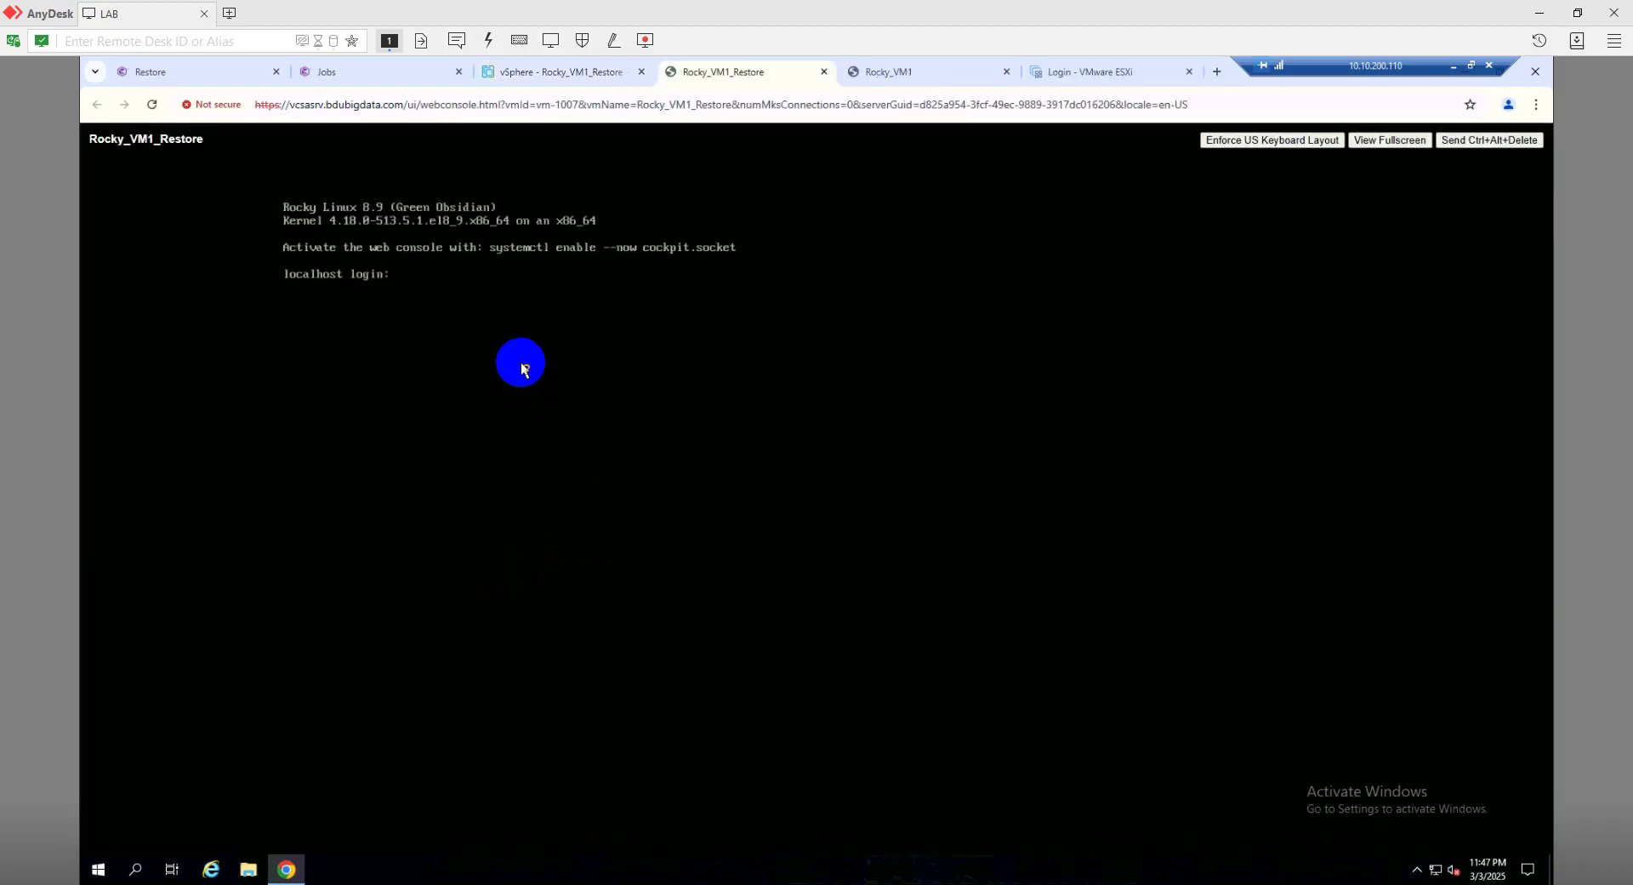
Step: Log in to the Rocky_VM1_Restore console as root with the account password and list the block devices with lsblk
{"action": "type", "text": "root"}
{"action": "key", "text": "Return"}
{"action": "key", "text": "Return"}
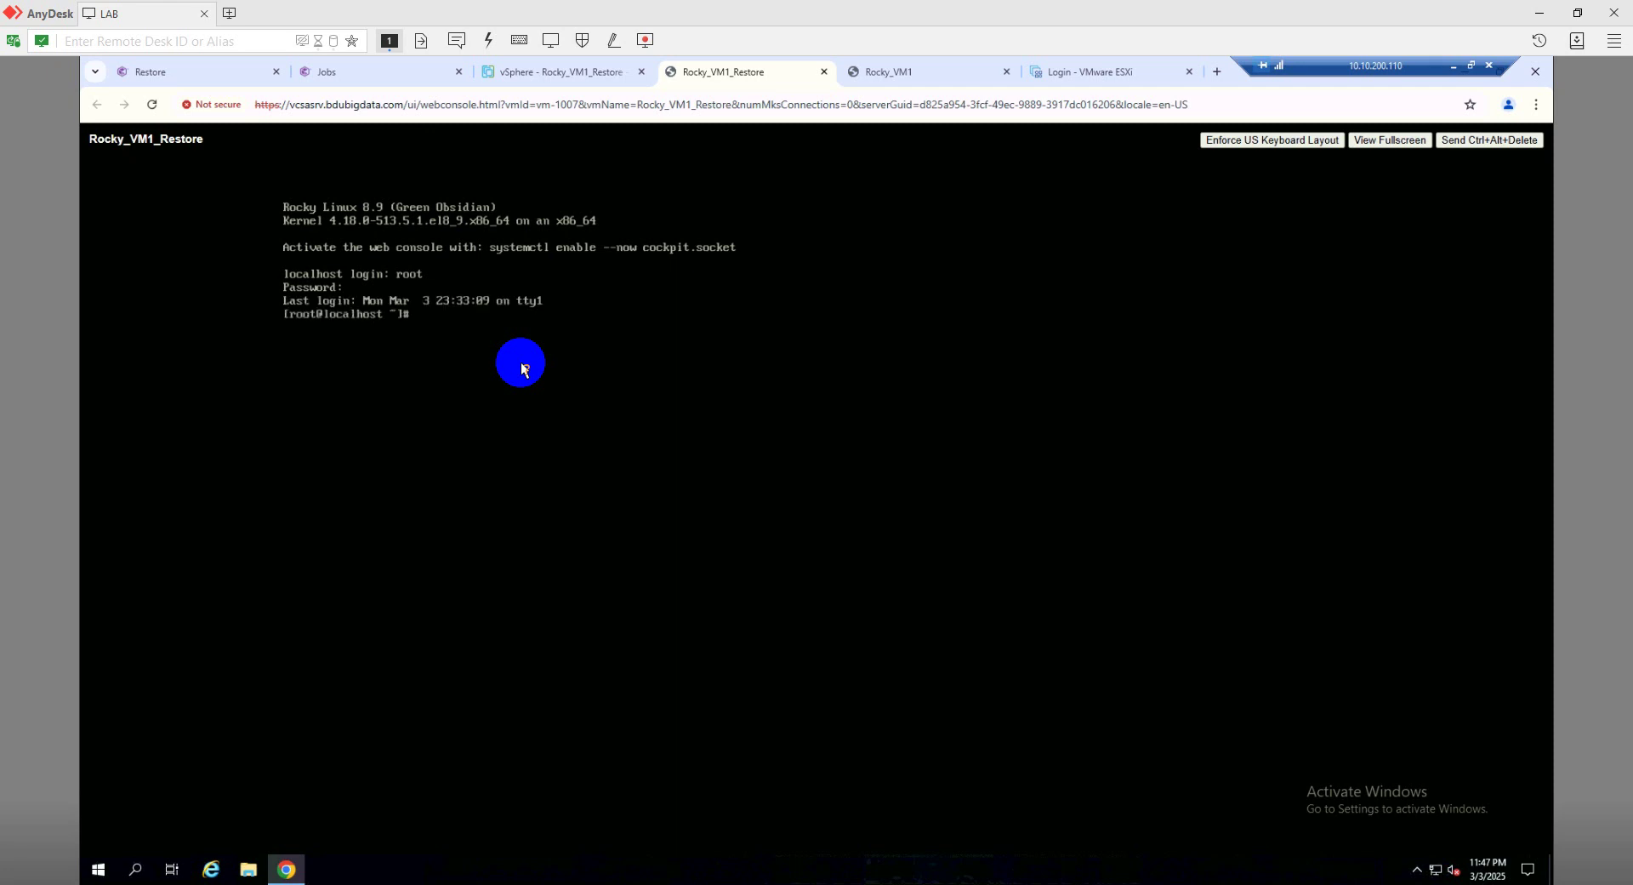
{"action": "type", "text": "lsblk"}
{"action": "key", "text": "Return"}
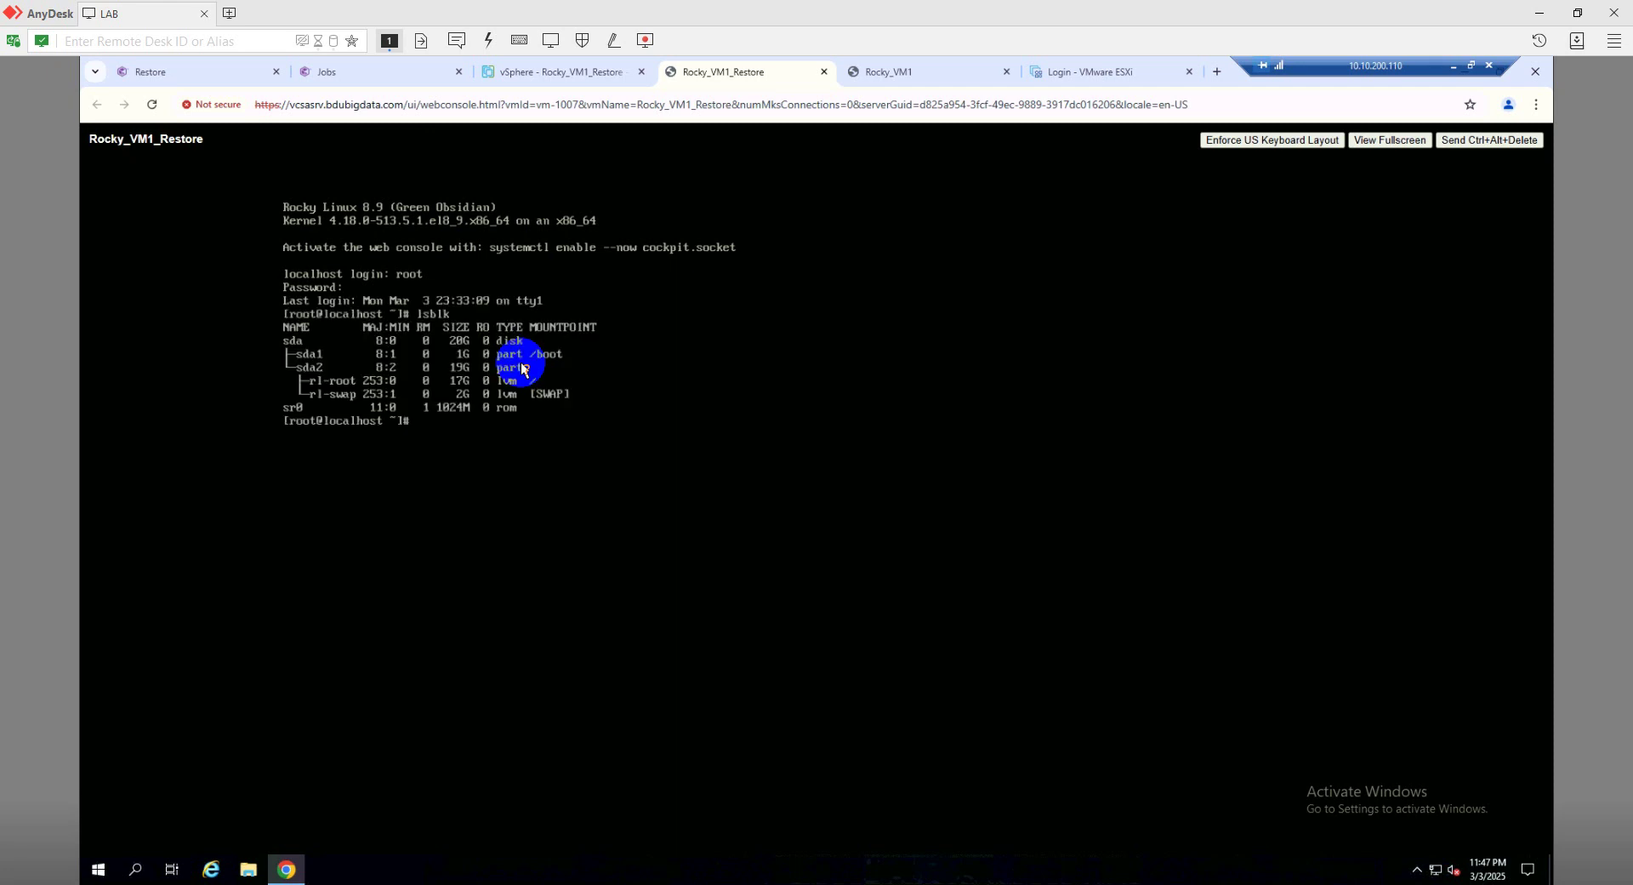